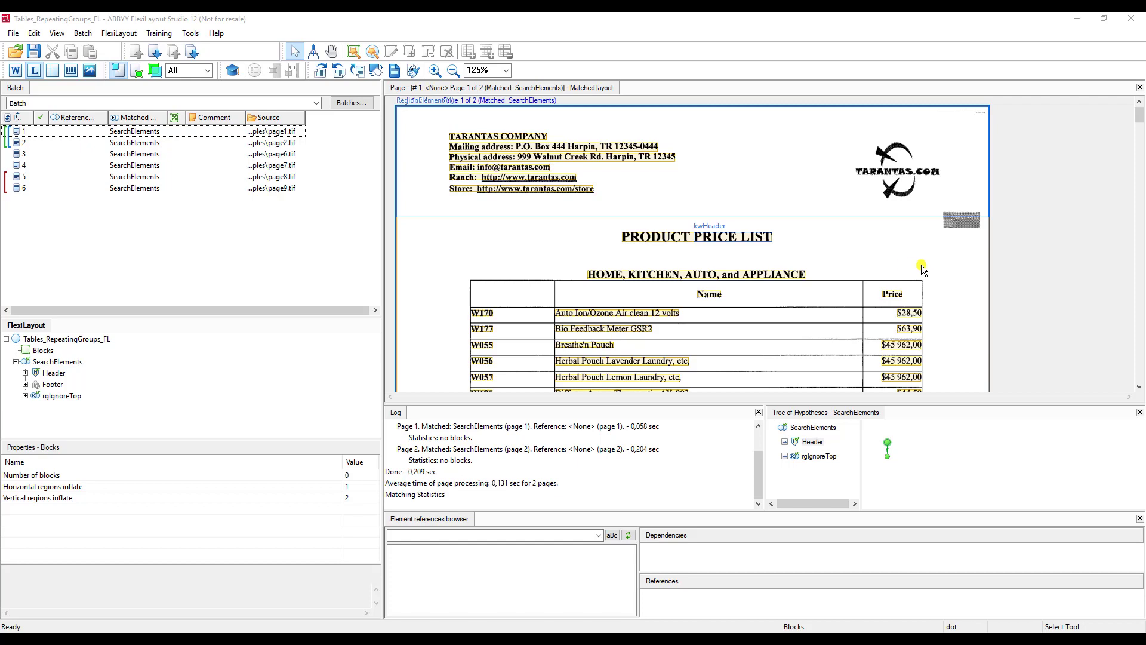
# Step: Examine the product price tables and their section headings across both pages of the Tarantas document
pyautogui.click(922, 250)
pyautogui.scroll(-3, 922, 249)
pyautogui.click(1031, 249)
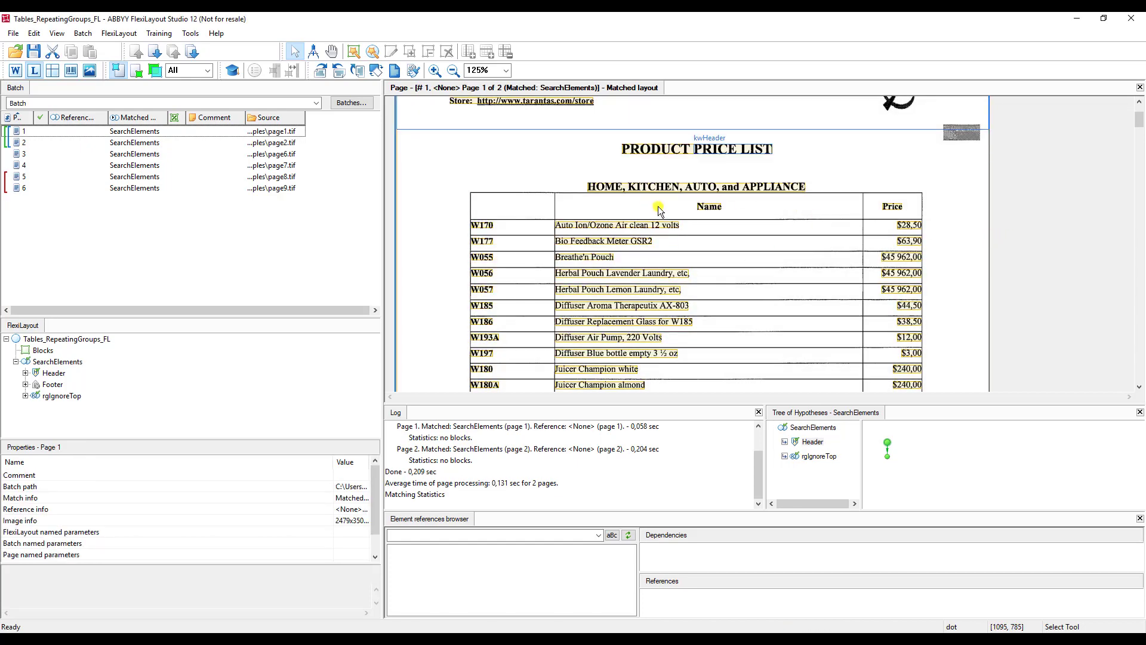
pyautogui.scroll(-6, 658, 206)
pyautogui.scroll(-20, 680, 185)
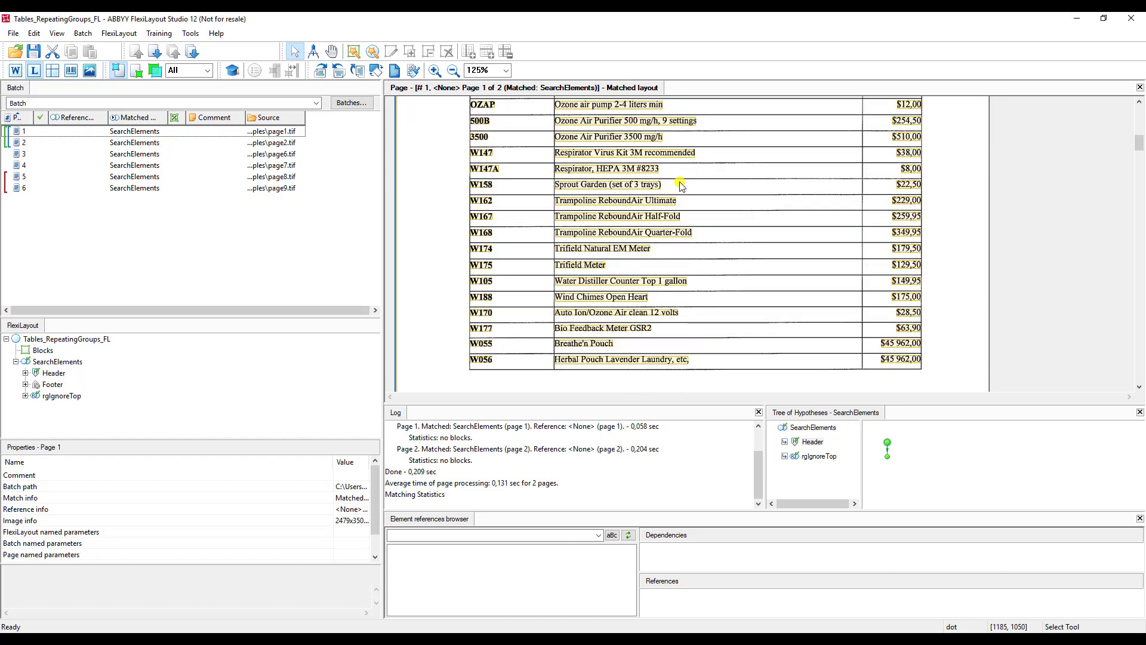
pyautogui.scroll(-9, 680, 186)
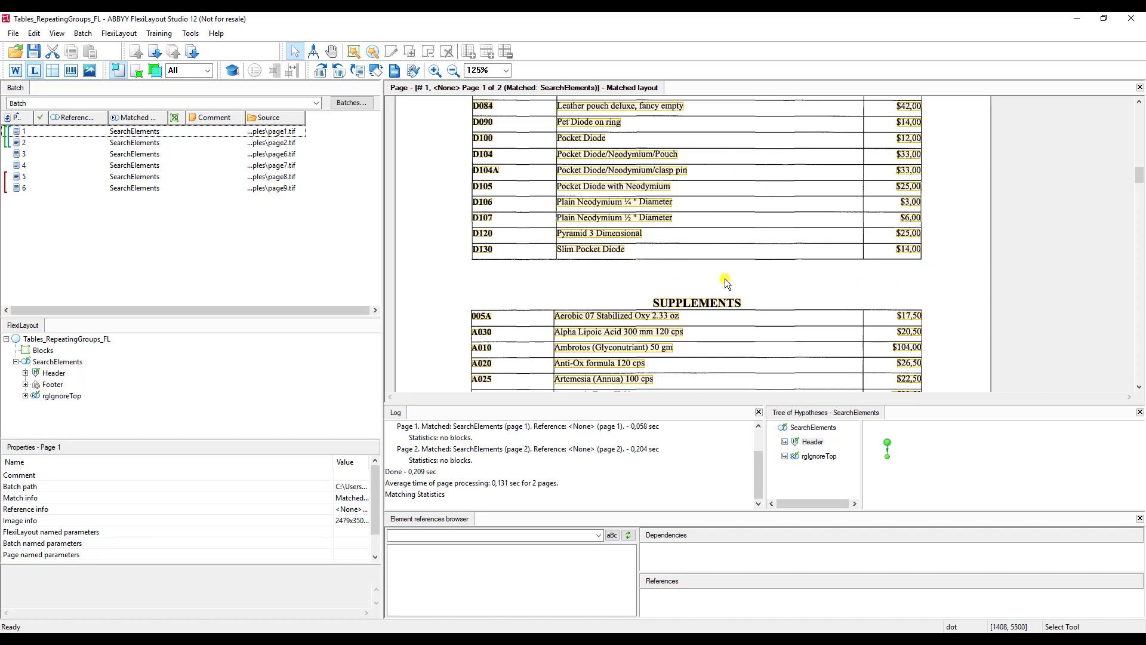
pyautogui.scroll(-3, 753, 325)
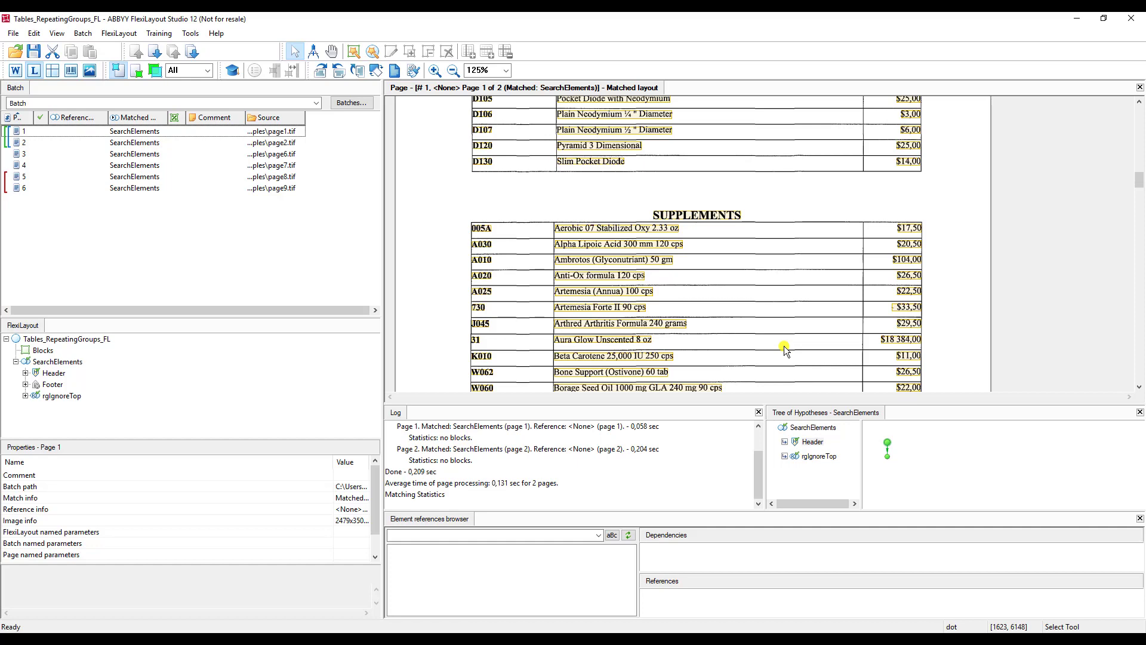
pyautogui.scroll(15, 771, 296)
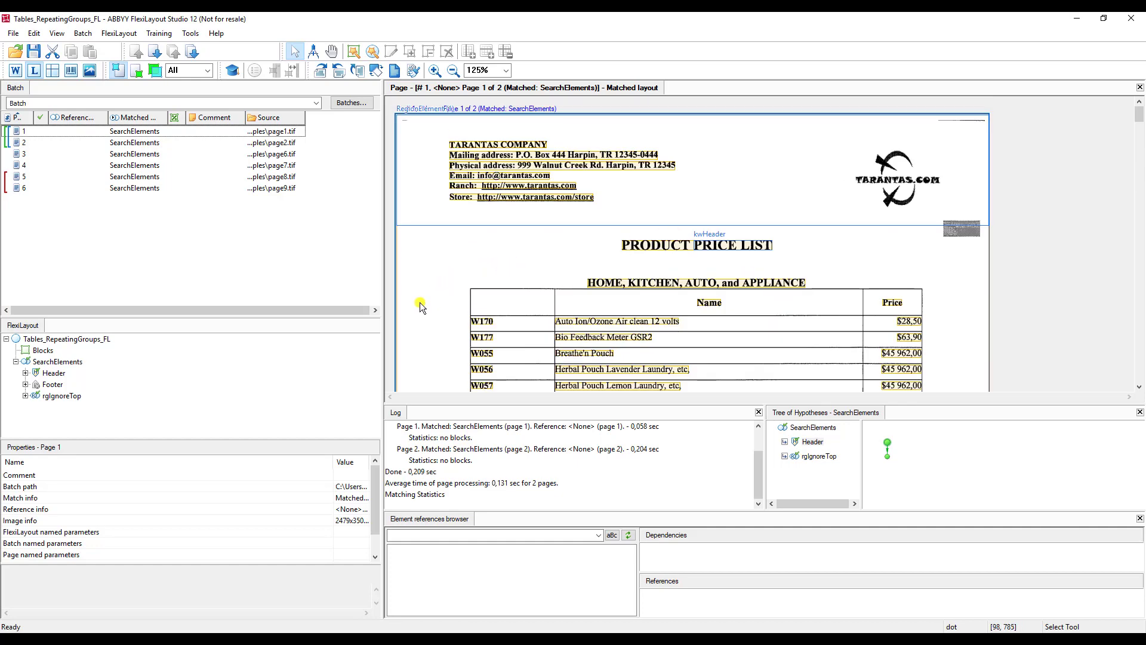
# Step: Select the rgIgnoreTop repeating group to review the page area it covers
pyautogui.click(227, 404)
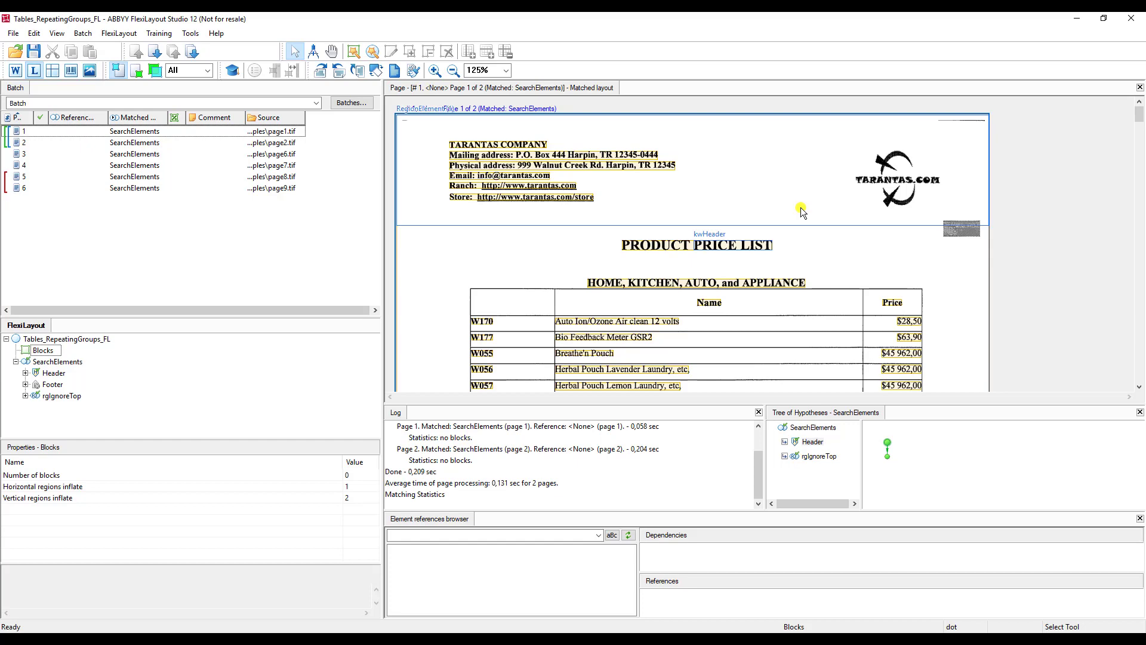
pyautogui.click(60, 396)
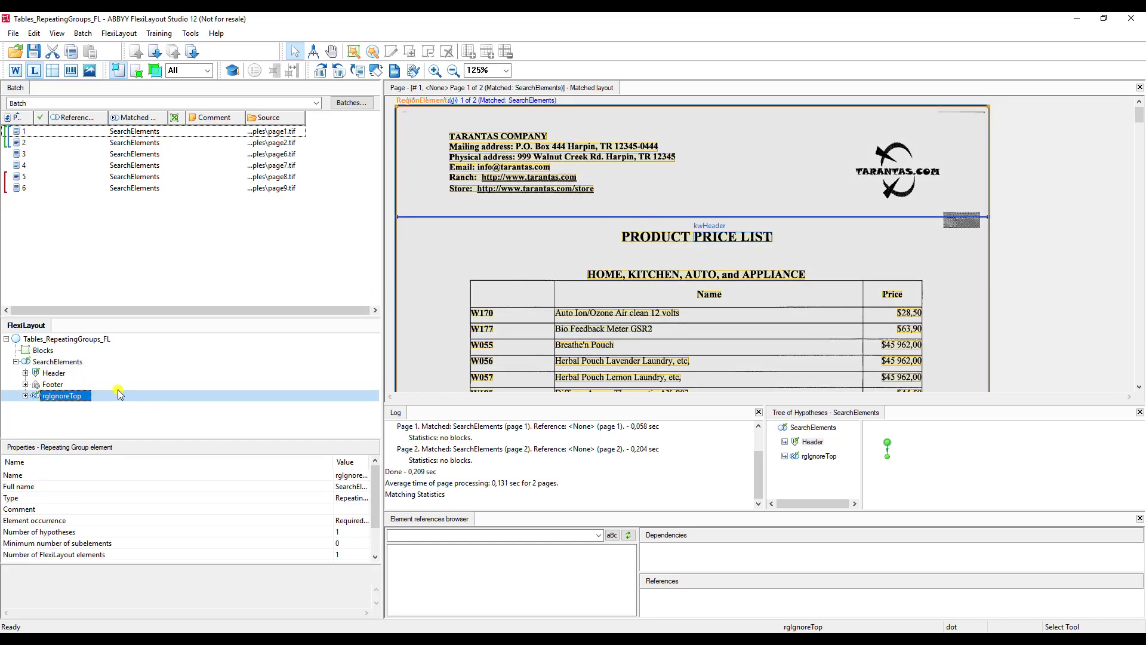
pyautogui.click(148, 424)
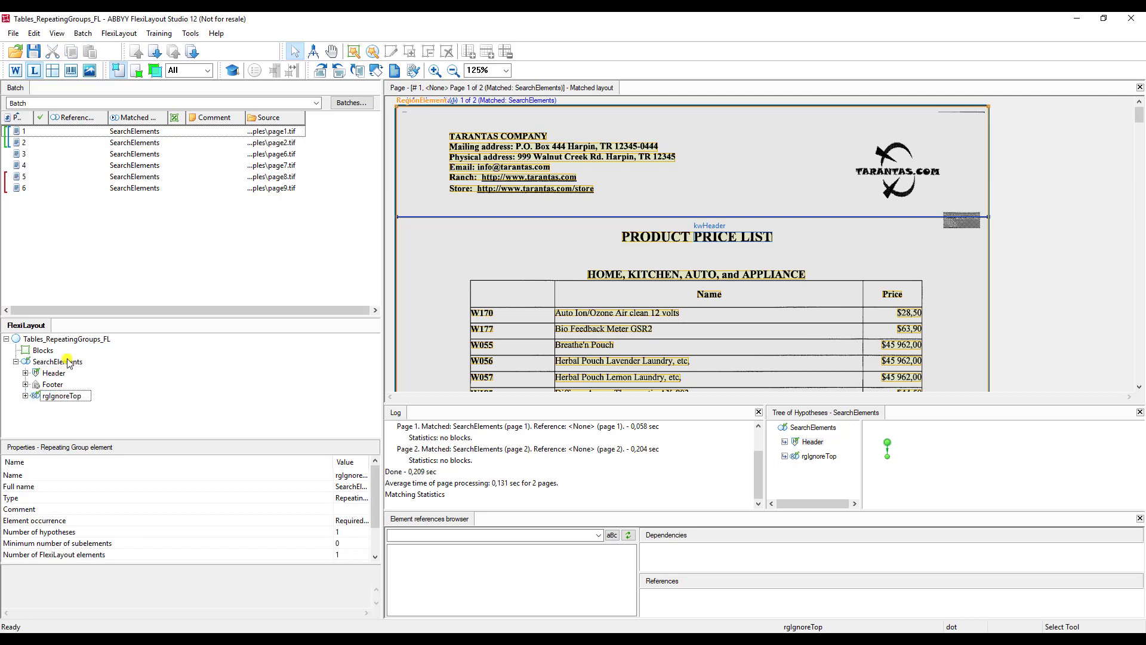
# Step: Examine the Name column header and the table layout in the Tarantas, Starlight and Biotechs price lists
pyautogui.scroll(-3, 822, 266)
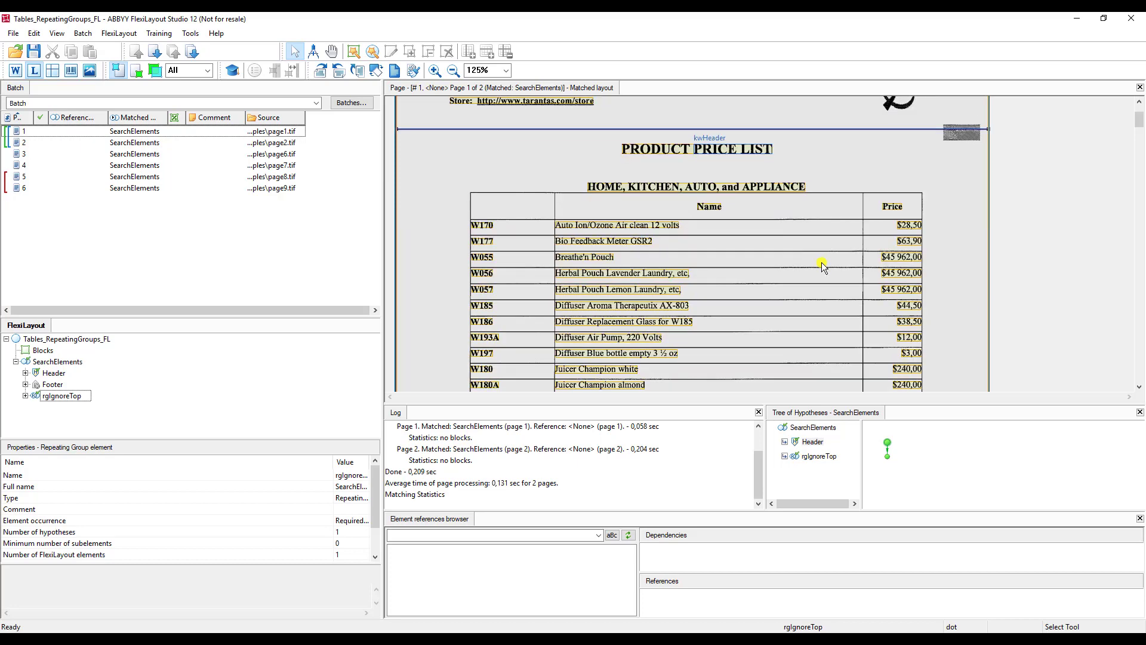
pyautogui.click(716, 206)
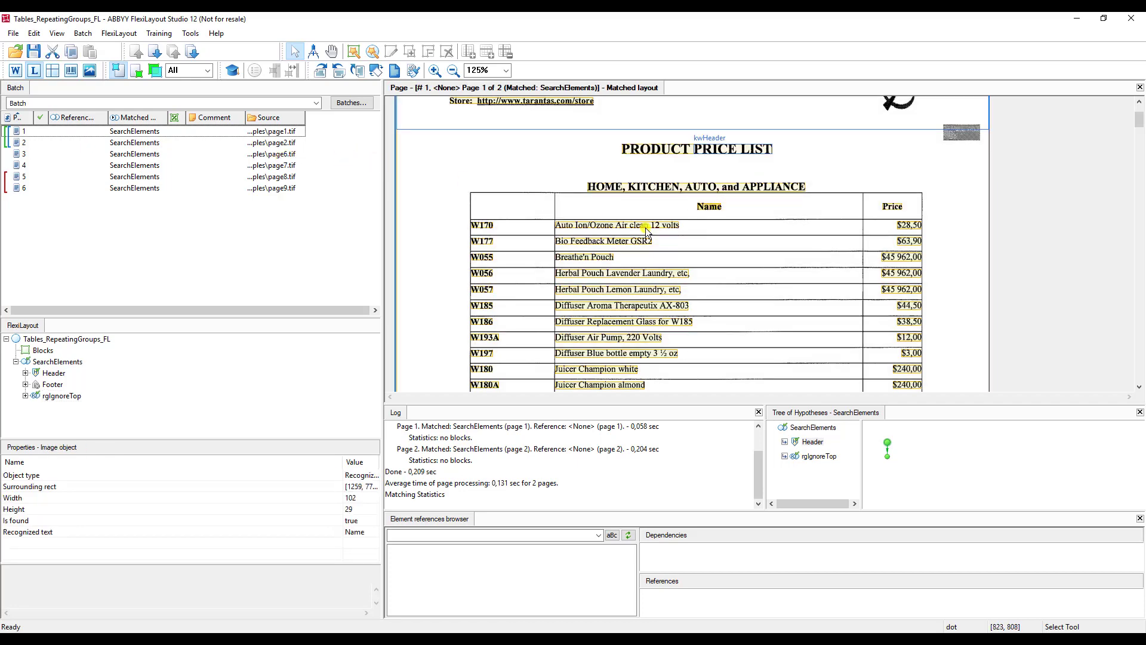
pyautogui.scroll(-10, 645, 228)
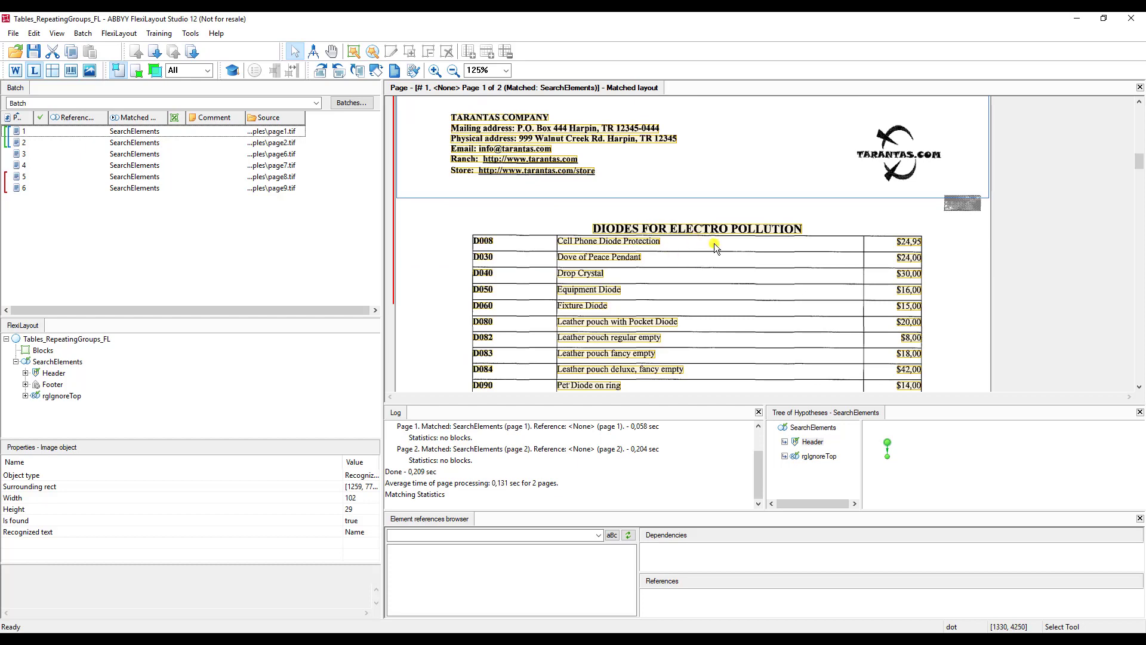
pyautogui.scroll(-5, 713, 242)
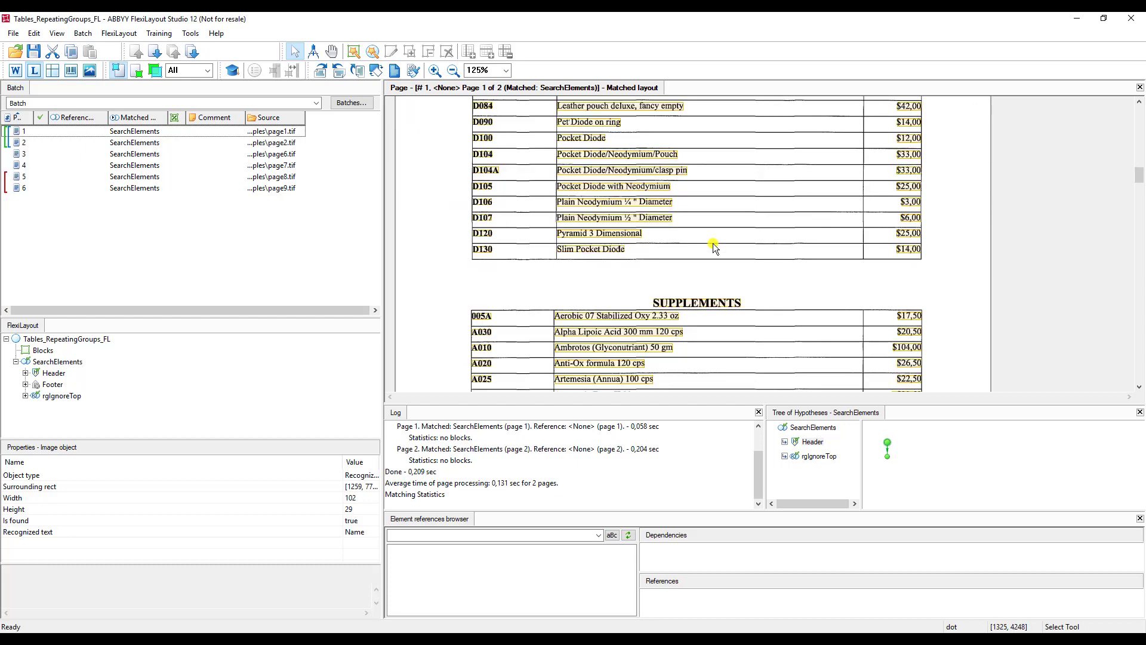
pyautogui.scroll(-2, 713, 242)
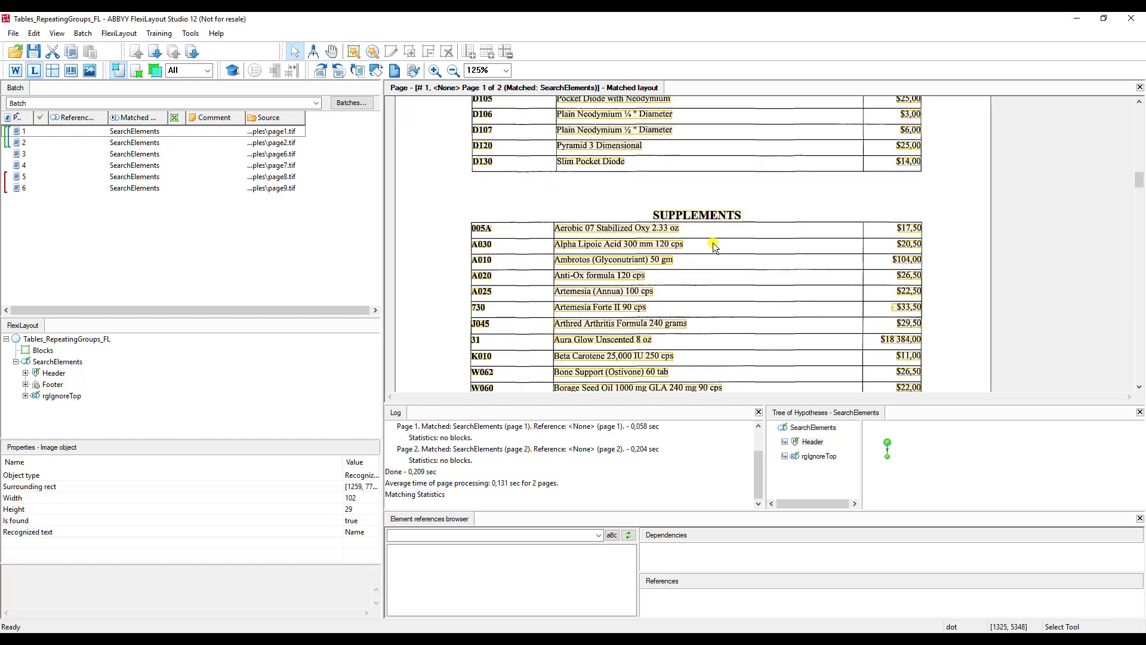
pyautogui.scroll(-2, 712, 246)
pyautogui.scroll(-8, 711, 251)
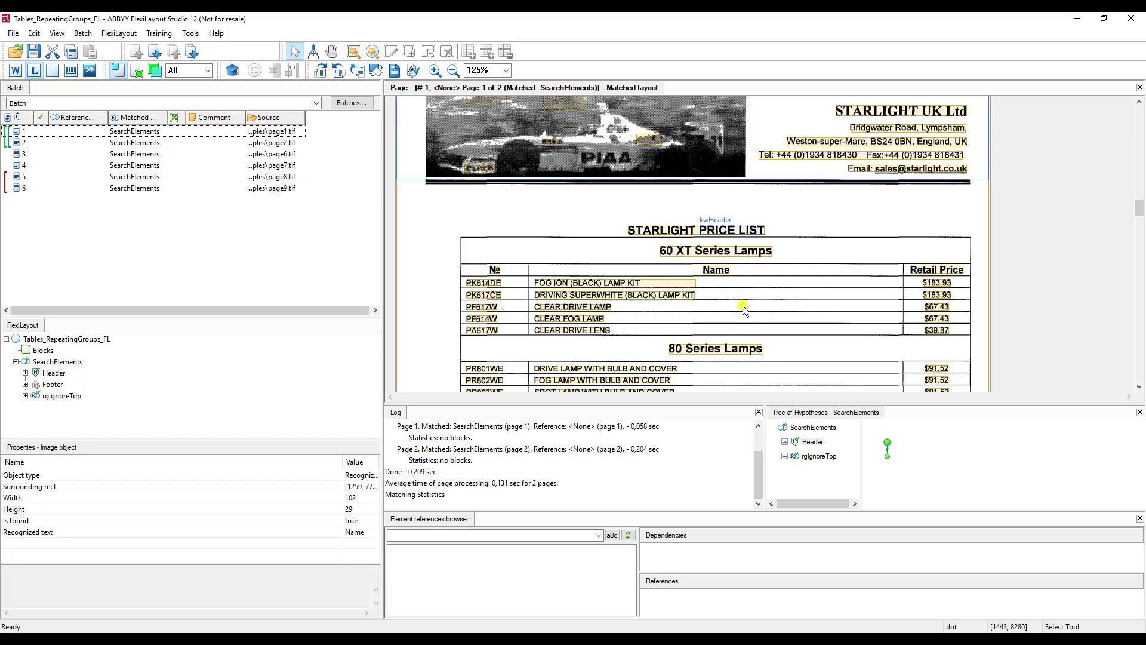
pyautogui.scroll(-3, 743, 304)
pyautogui.scroll(2, 742, 302)
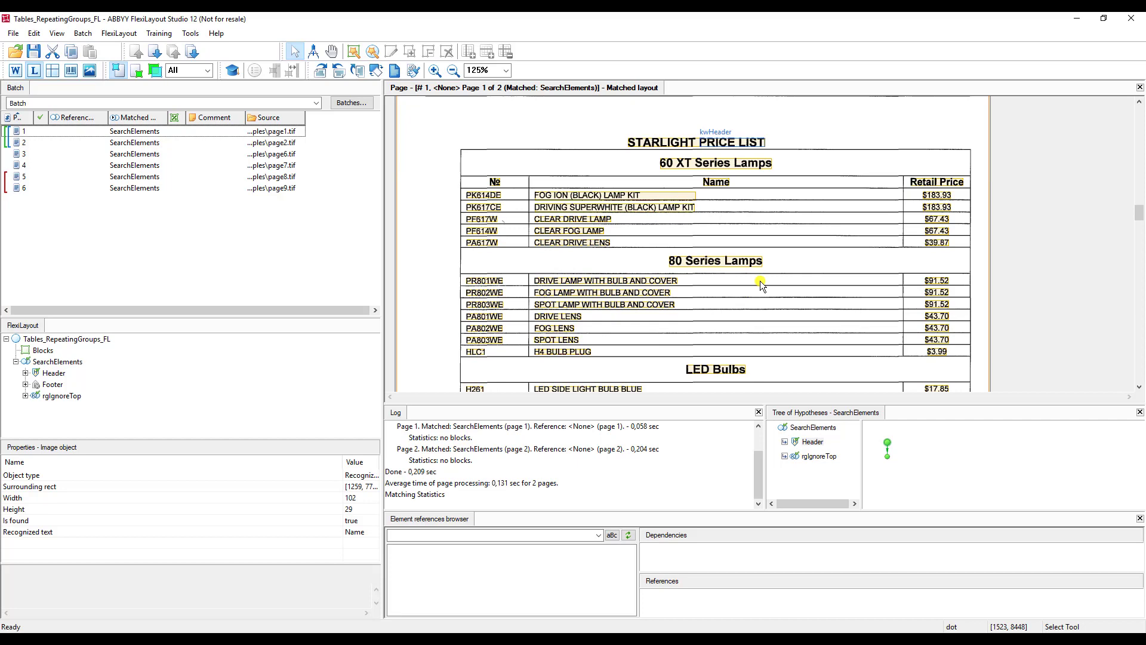
pyautogui.press('pagedown')
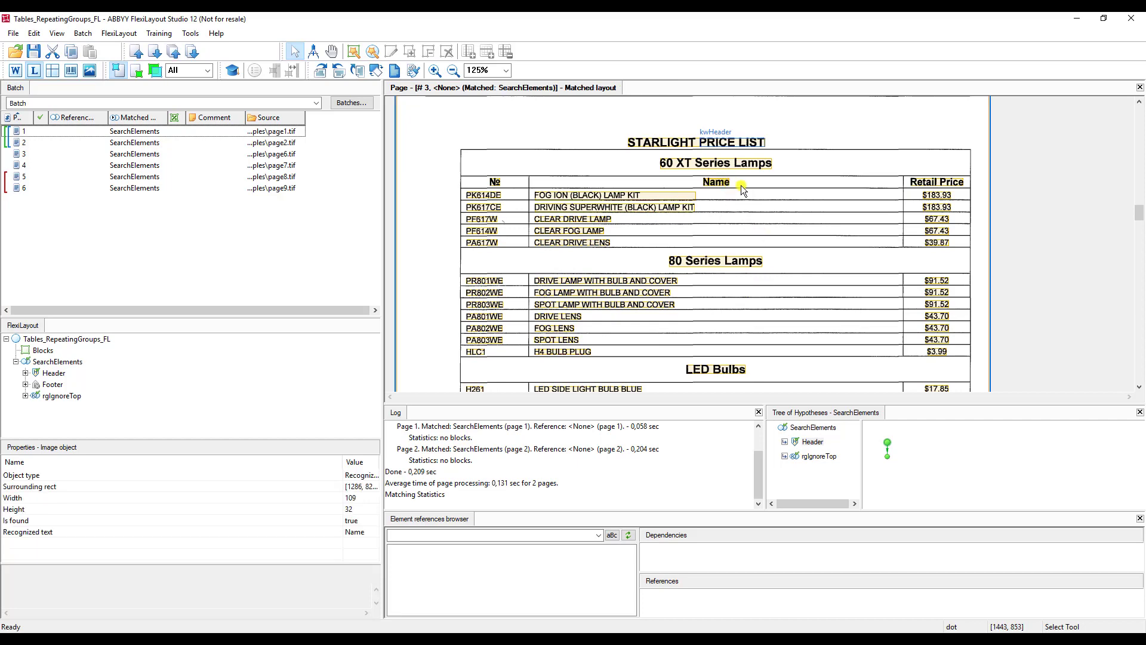
pyautogui.scroll(-15, 745, 194)
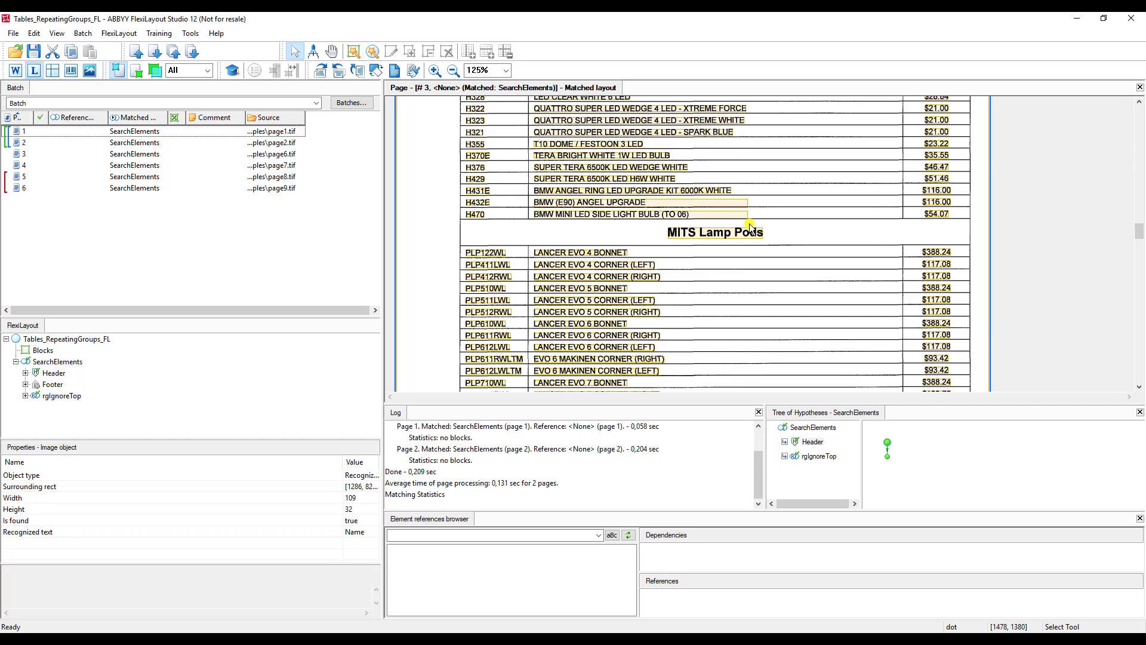
pyautogui.scroll(-20, 749, 223)
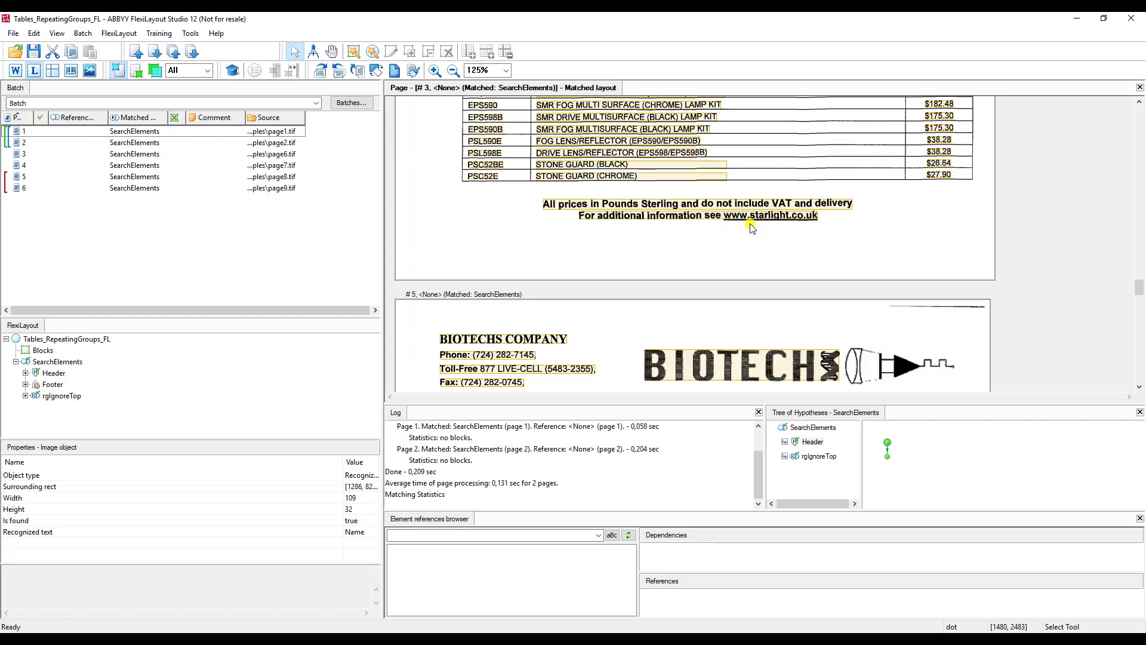
pyautogui.press('pagedown')
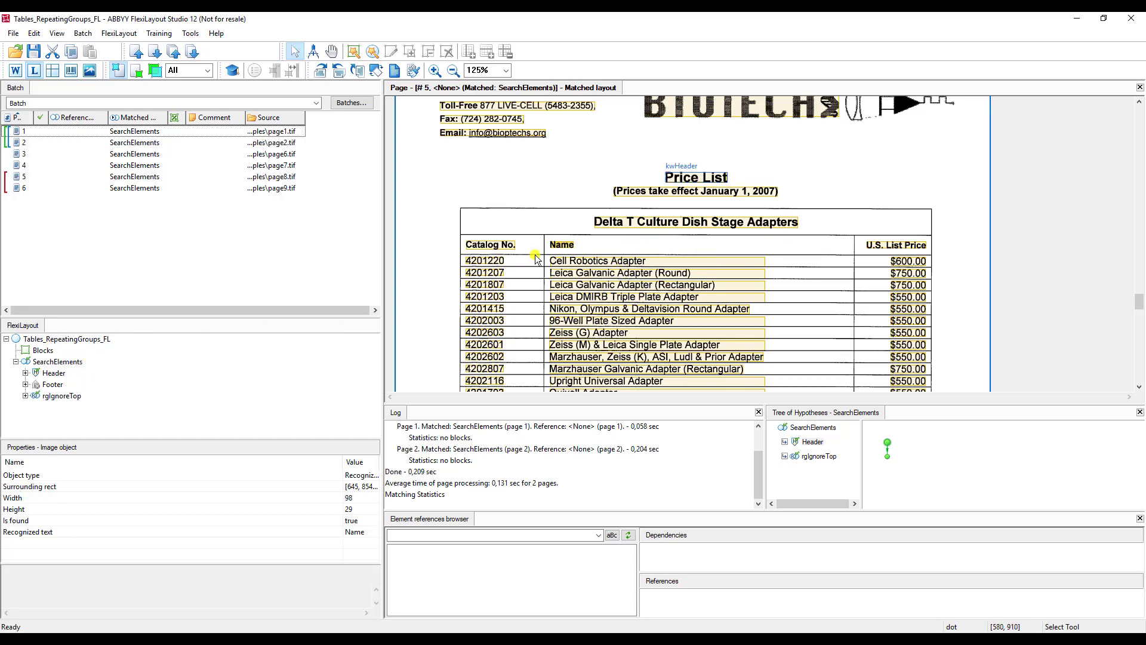
# Step: Add a Static Text element named sName under SearchElements, with Name as its search text
pyautogui.click(240, 131)
pyautogui.rightClick(81, 363)
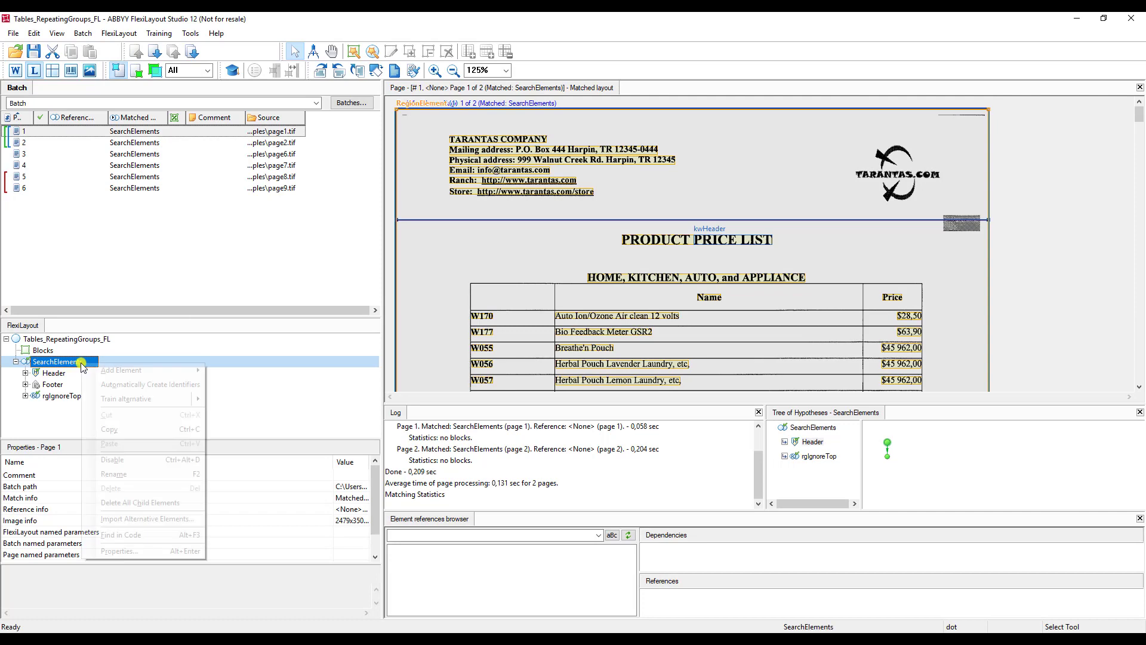
pyautogui.moveTo(150, 370)
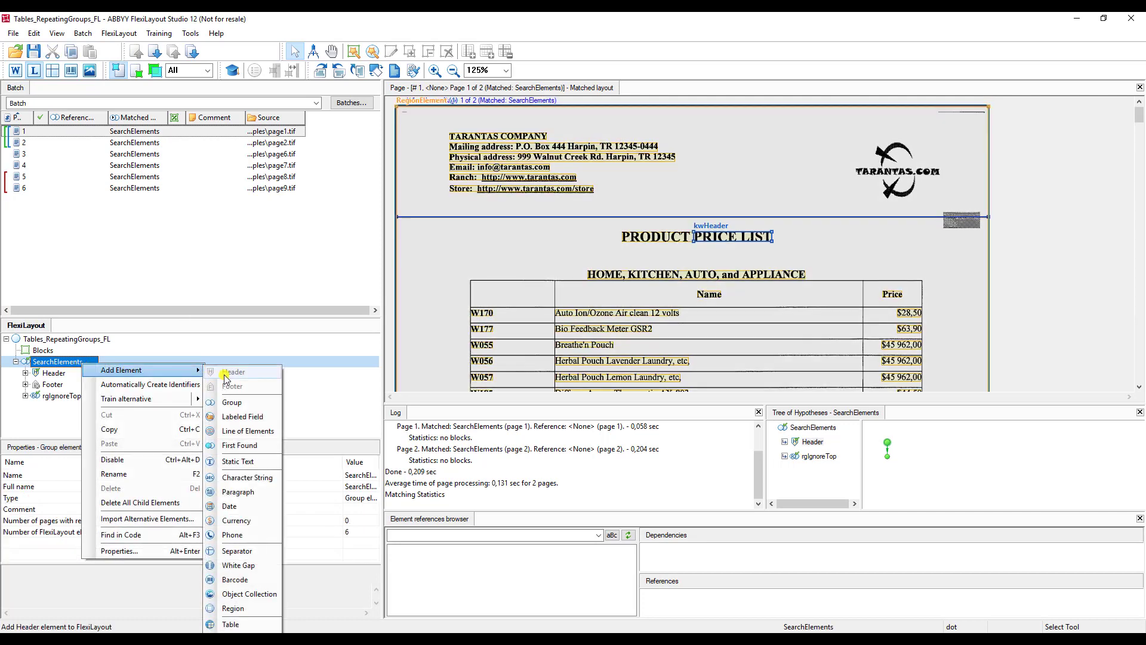
pyautogui.click(264, 463)
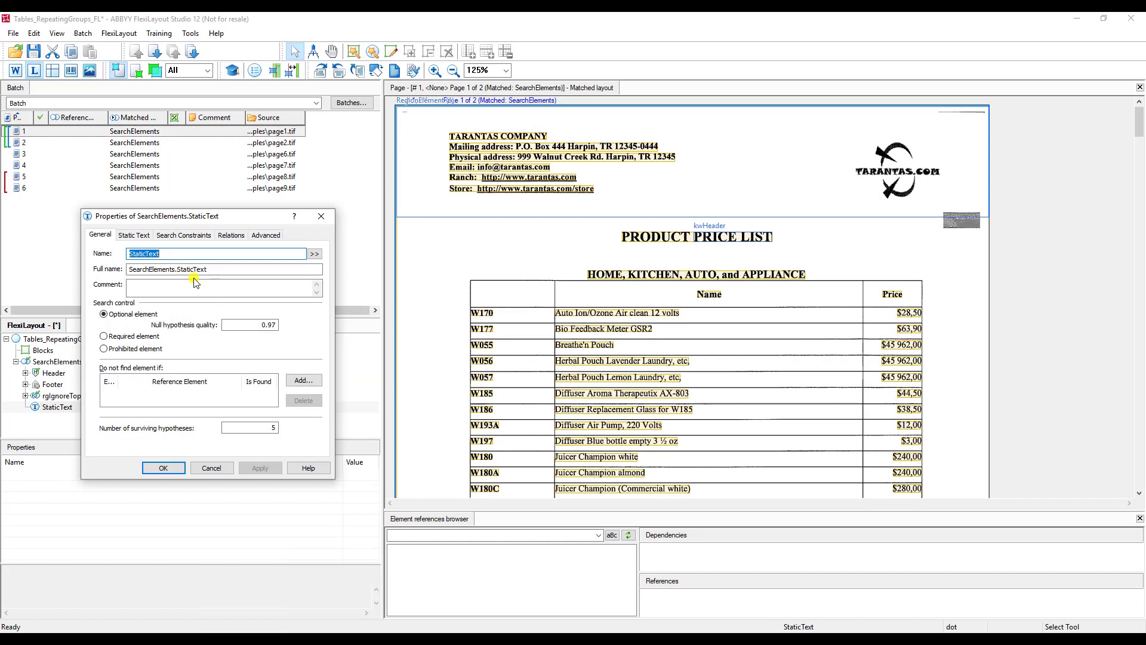
pyautogui.write('sName')
pyautogui.click(131, 234)
pyautogui.click(228, 283)
pyautogui.write('Name')
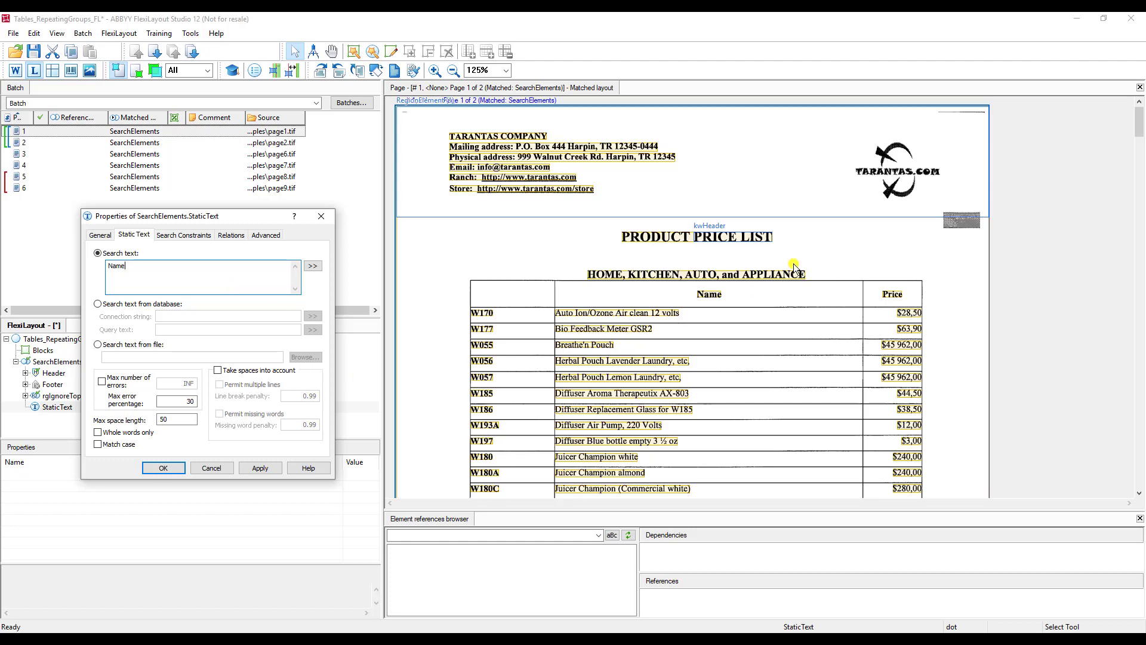
# Step: Restrict the static text element's absolute search area to page range 1
pyautogui.click(194, 235)
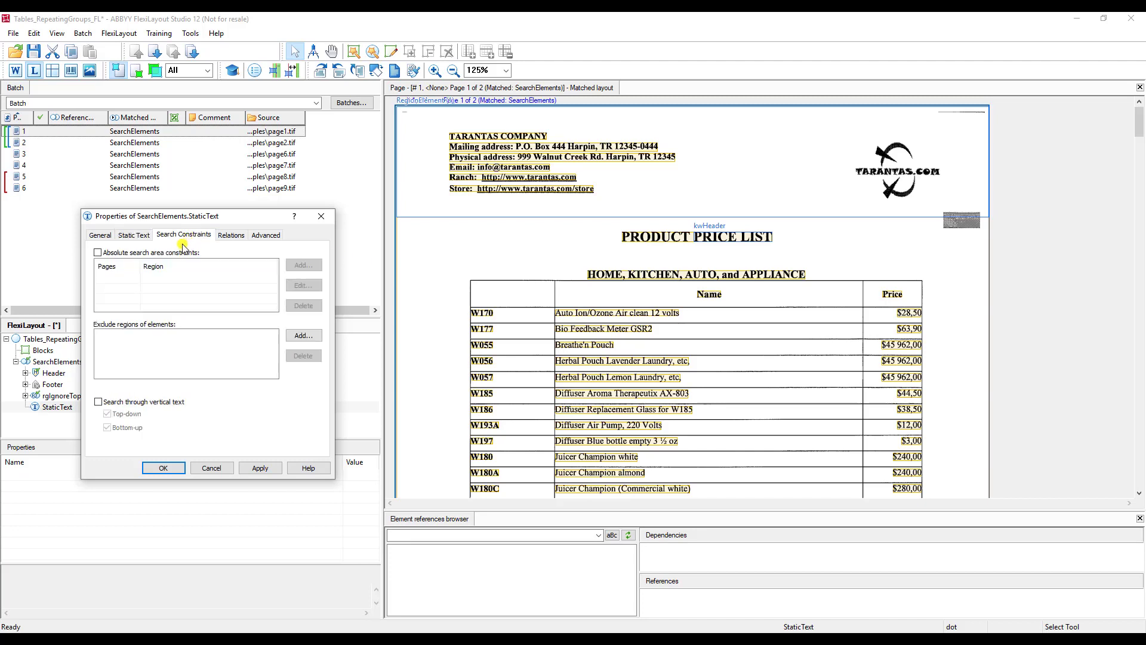
pyautogui.click(183, 254)
pyautogui.click(303, 265)
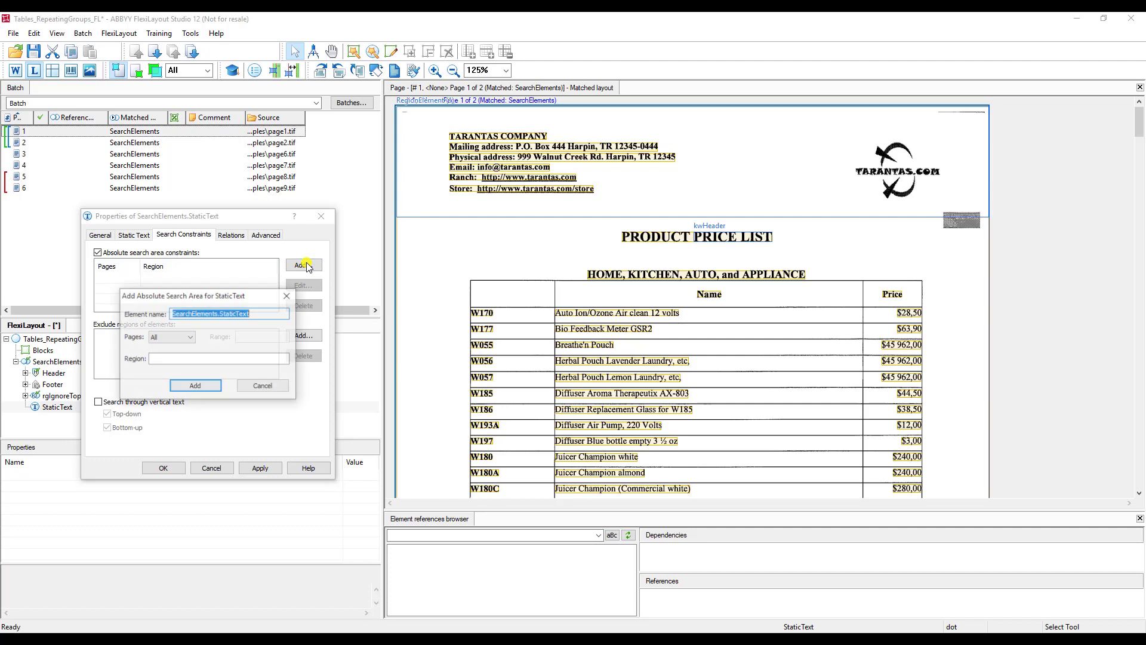
pyautogui.click(185, 337)
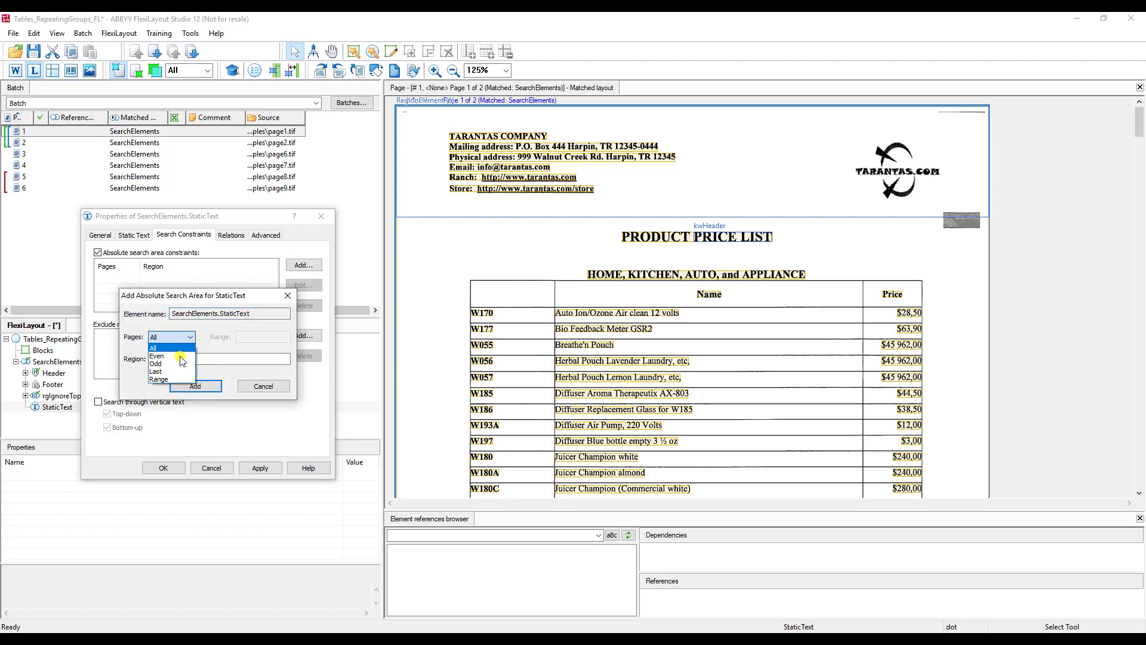
pyautogui.click(173, 376)
pyautogui.click(257, 336)
pyautogui.write('1')
pyautogui.click(195, 386)
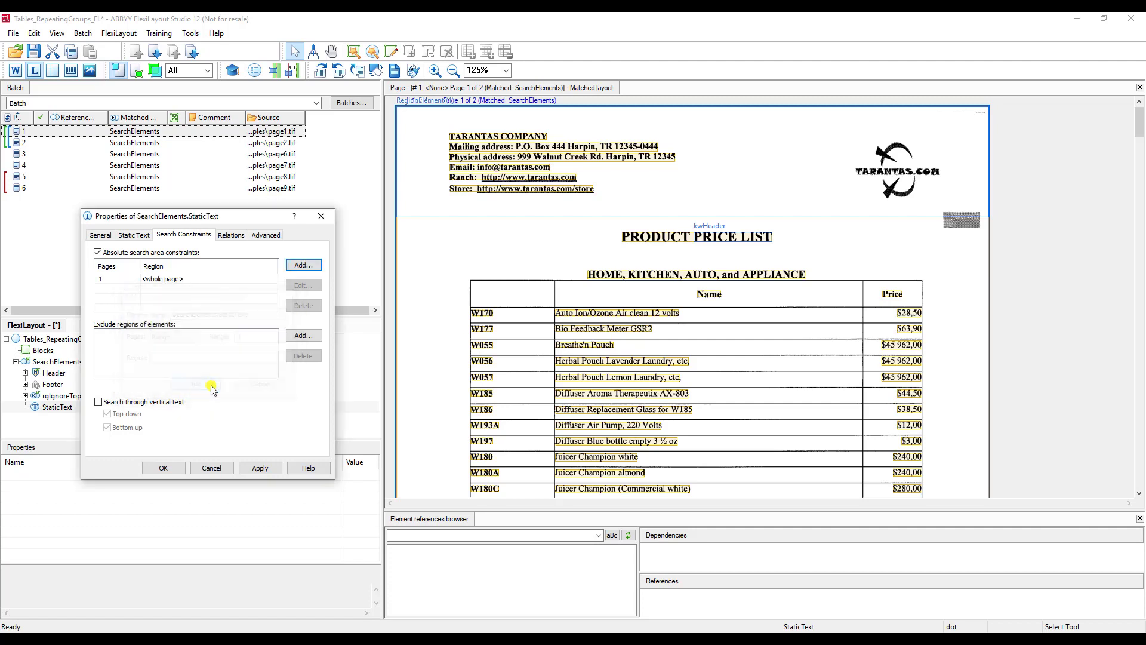
# Step: Make the static text element search nearest to the page top edge and save its properties
pyautogui.click(232, 235)
pyautogui.click(129, 397)
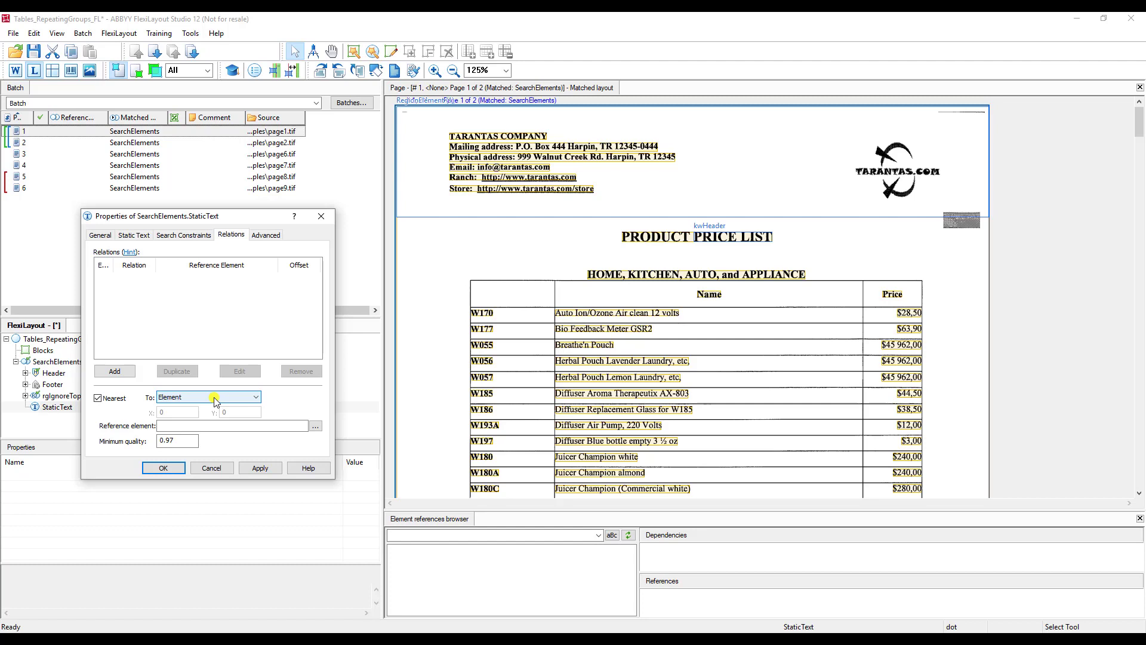
pyautogui.click(215, 397)
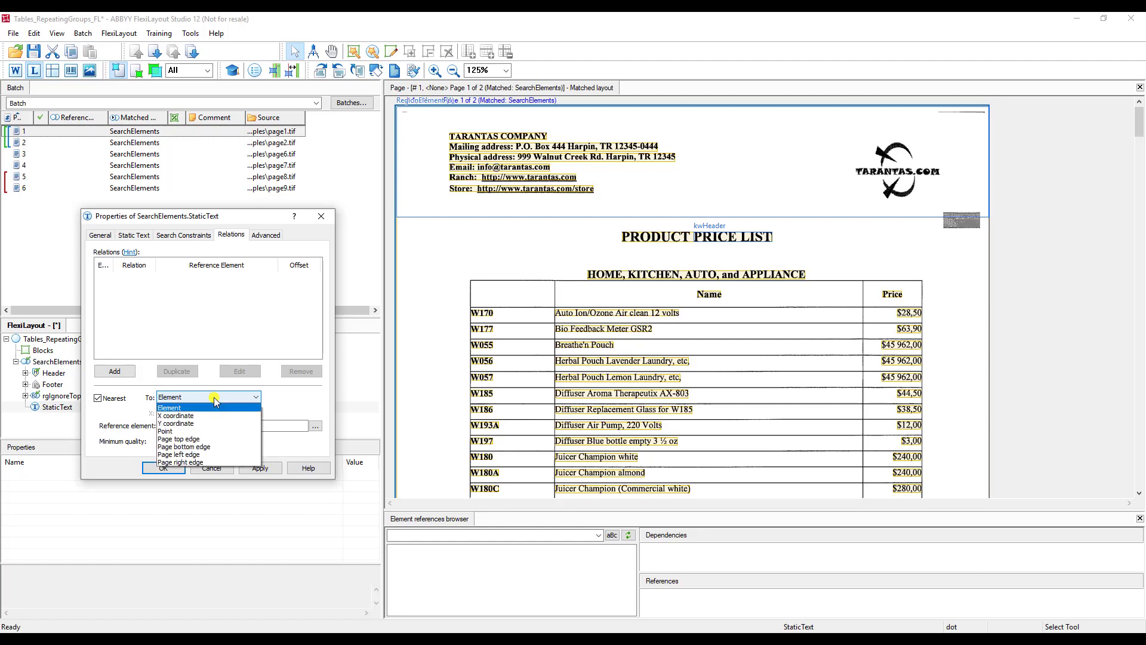
pyautogui.click(222, 430)
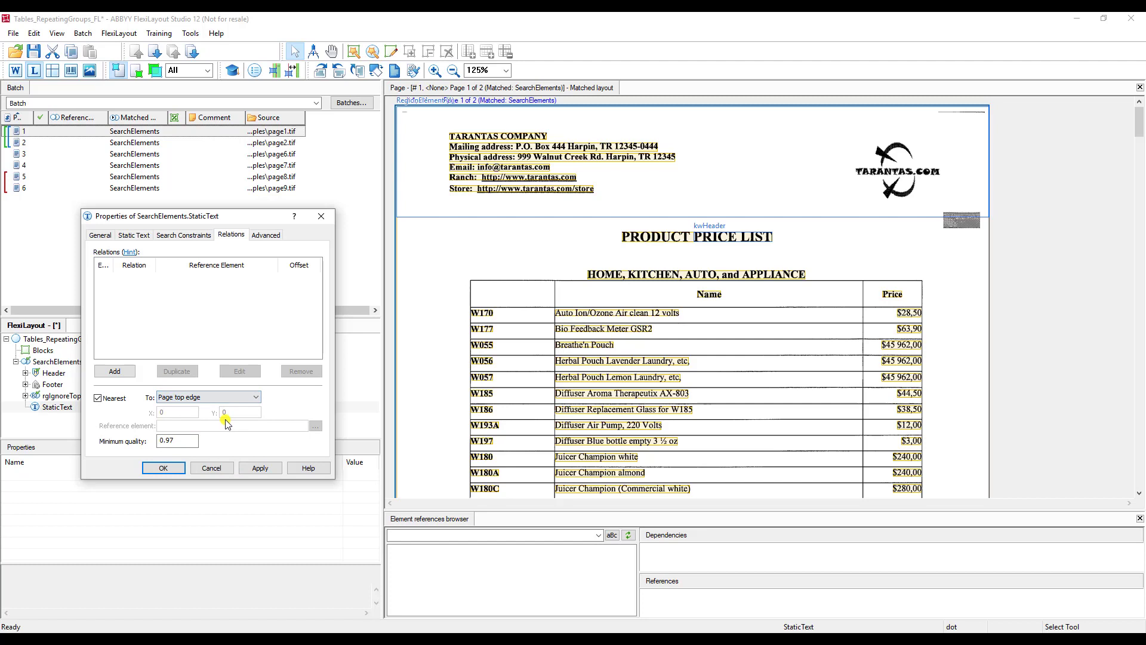
pyautogui.click(707, 296)
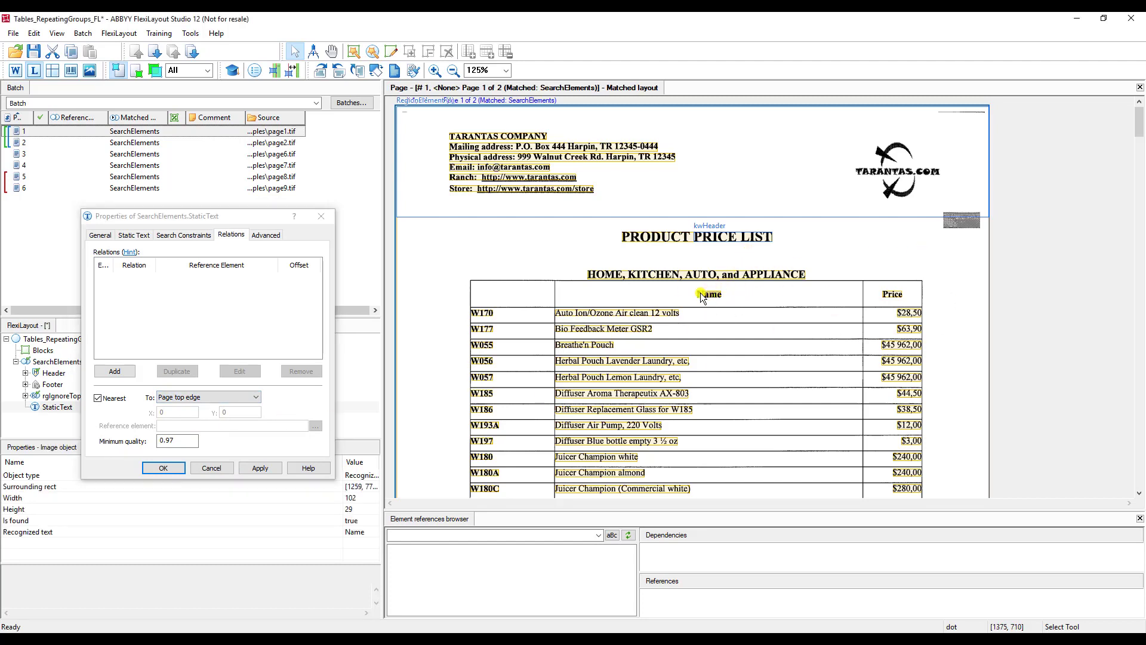
pyautogui.click(261, 467)
pyautogui.click(163, 467)
pyautogui.click(863, 324)
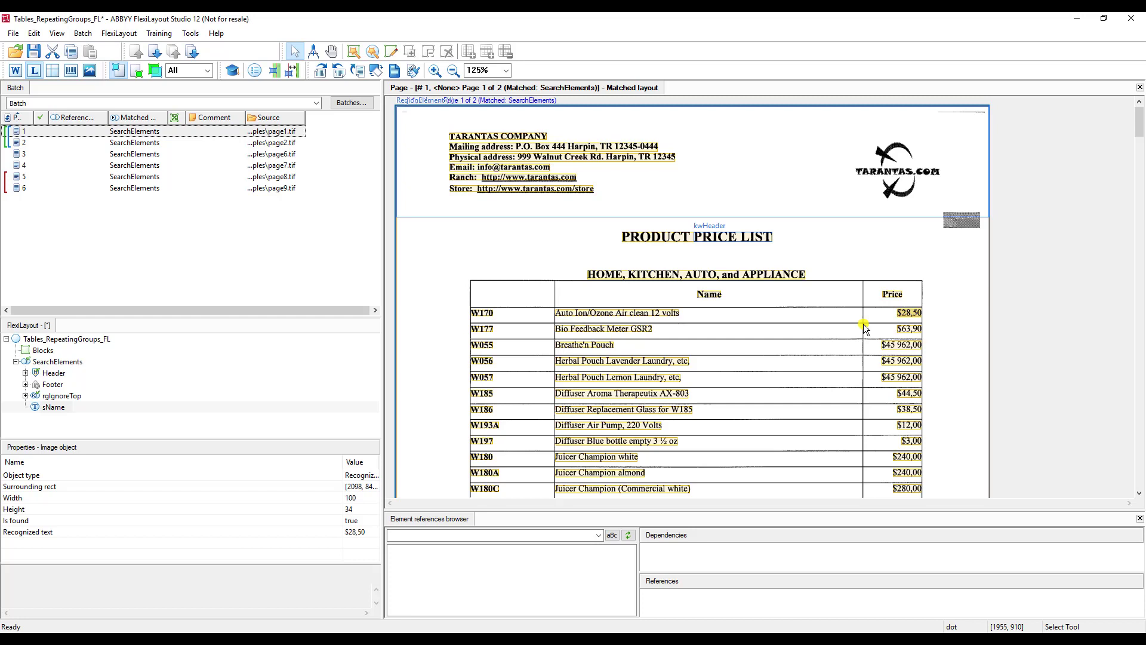
pyautogui.click(715, 295)
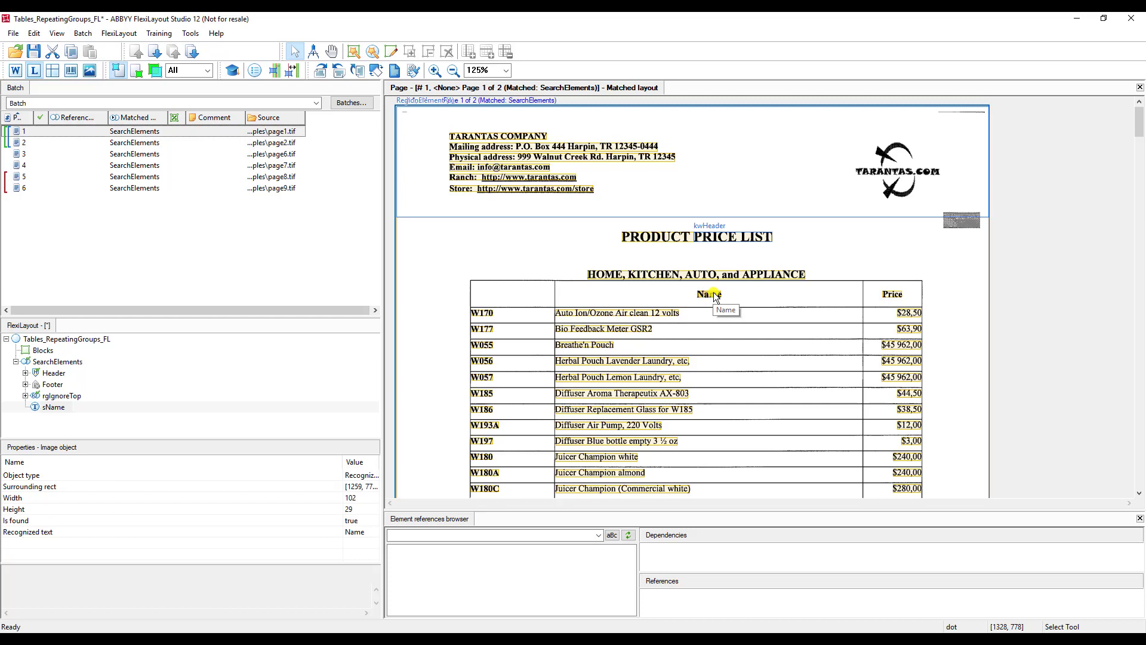
pyautogui.click(920, 313)
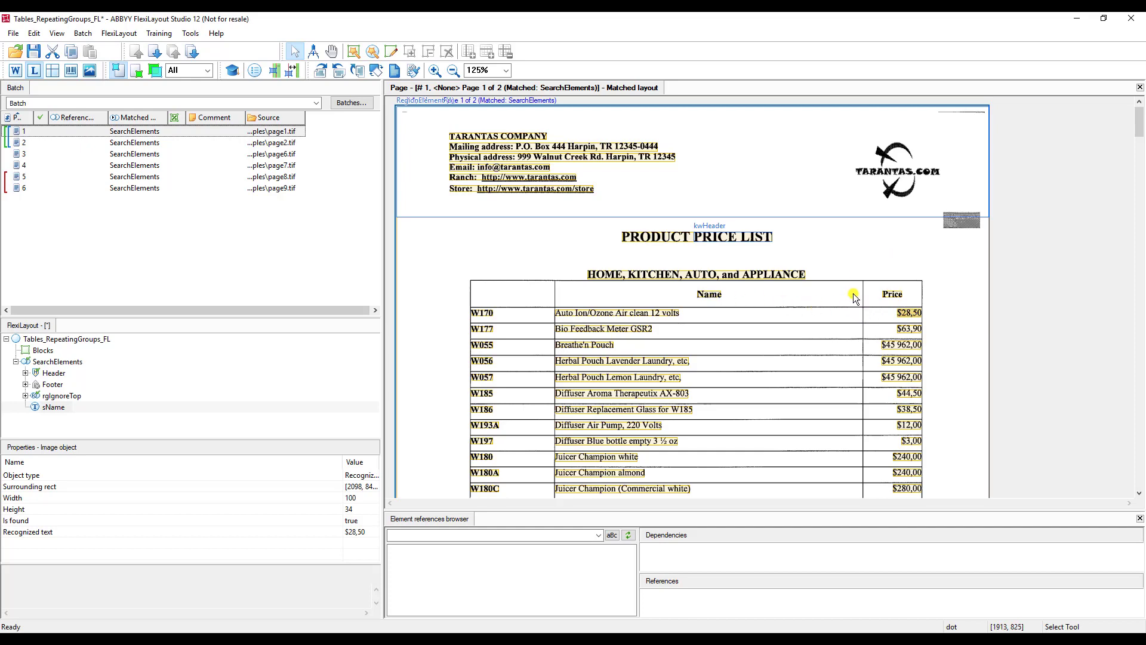
# Step: Add a Separator element named sepRightOfName under SearchElements and give it a vertical orientation
pyautogui.rightClick(87, 364)
pyautogui.moveTo(113, 372)
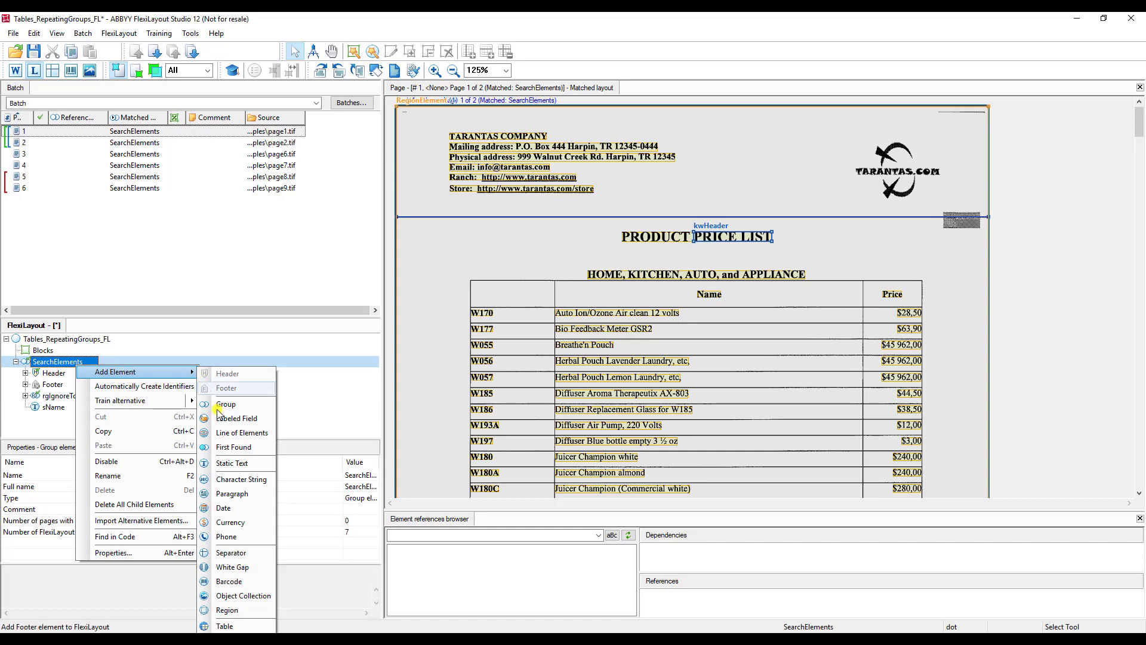
pyautogui.click(231, 552)
pyautogui.write('sepRightOfName')
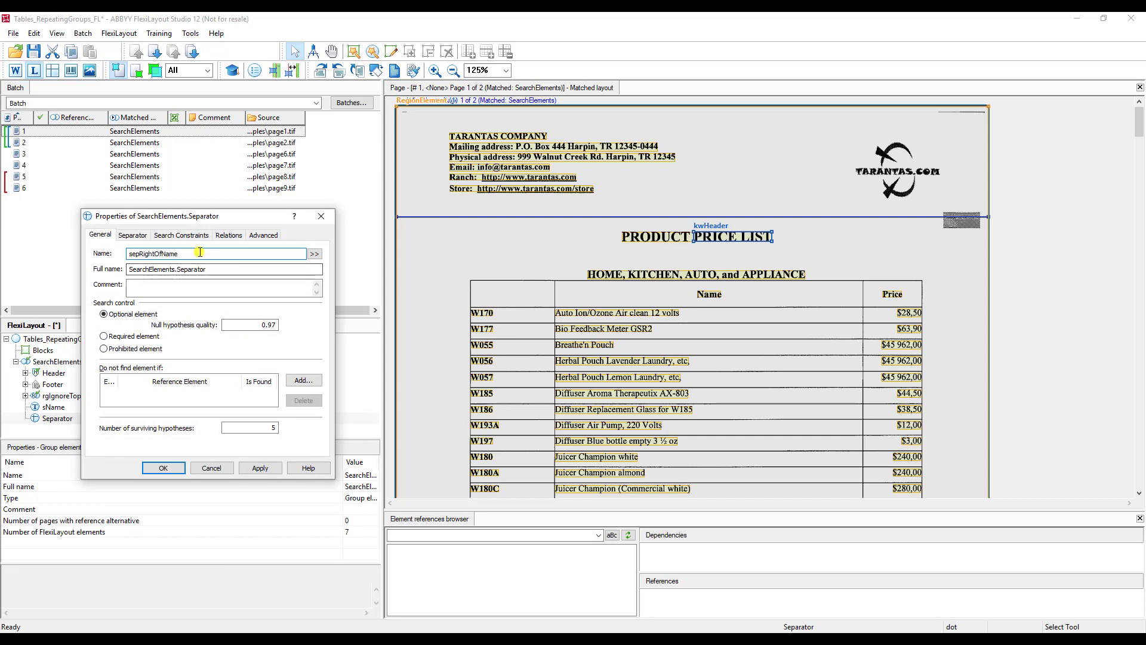
pyautogui.click(132, 234)
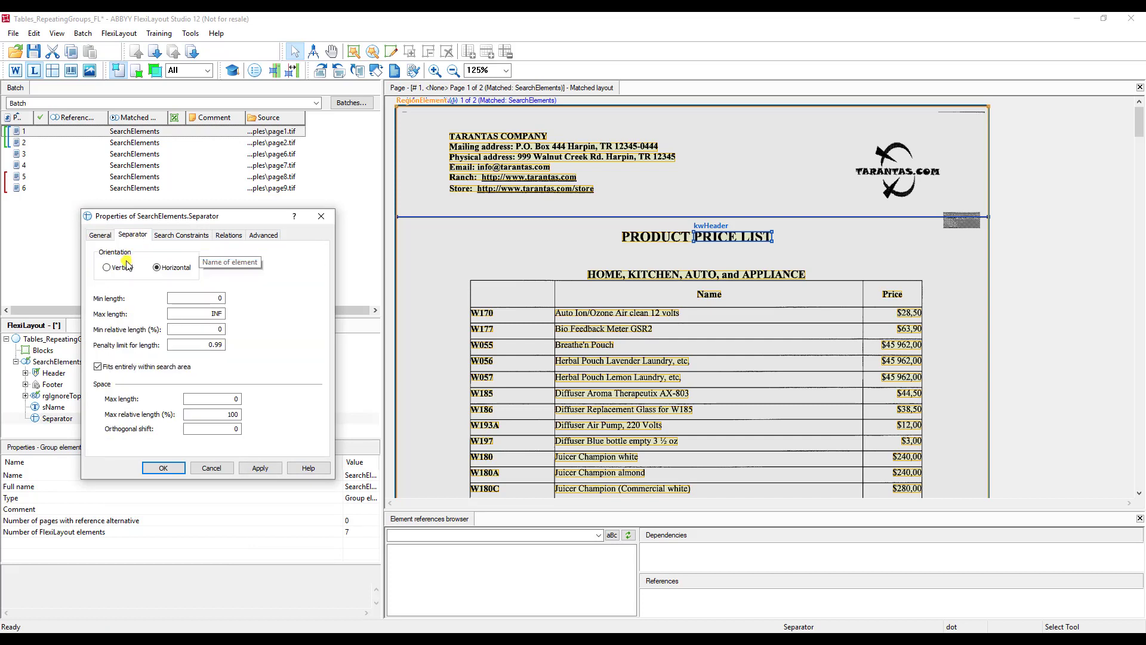
# Step: Add a relation that places the separator right of the sName element with an offset of 200
pyautogui.click(234, 236)
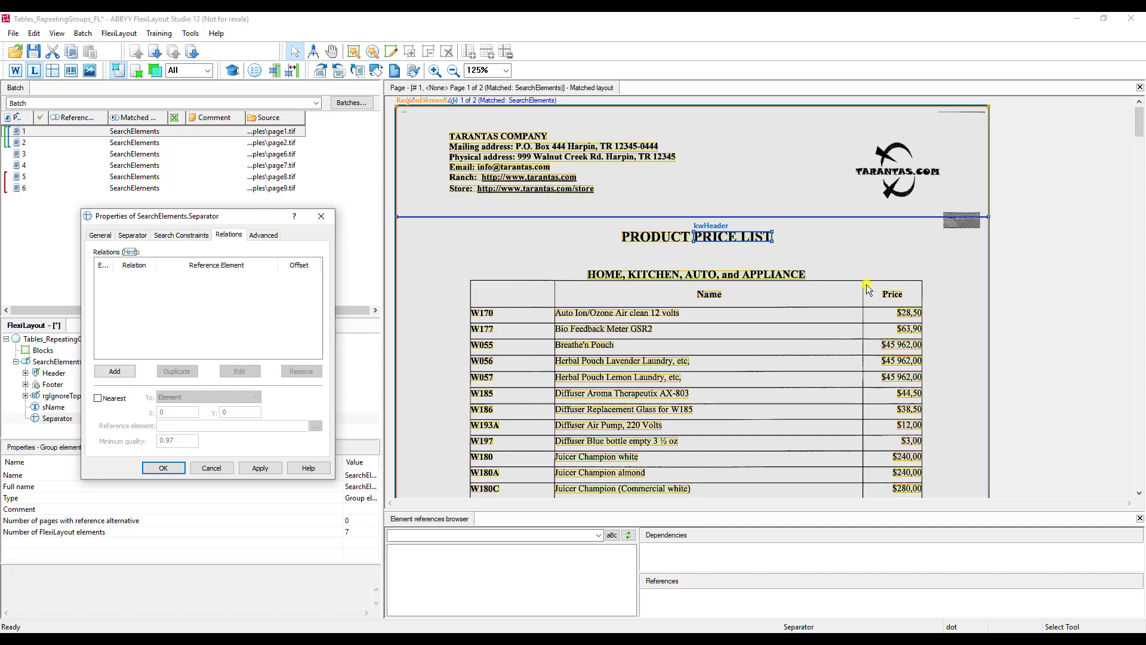
pyautogui.click(115, 371)
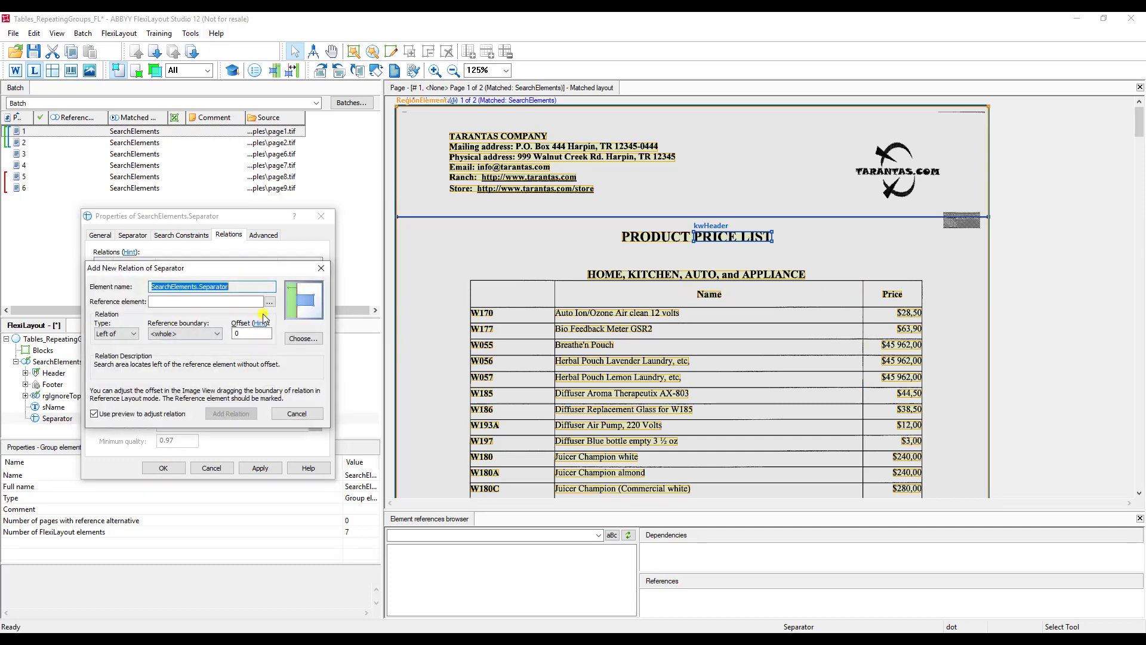
pyautogui.click(270, 302)
pyautogui.click(146, 365)
pyautogui.doubleClick(126, 375)
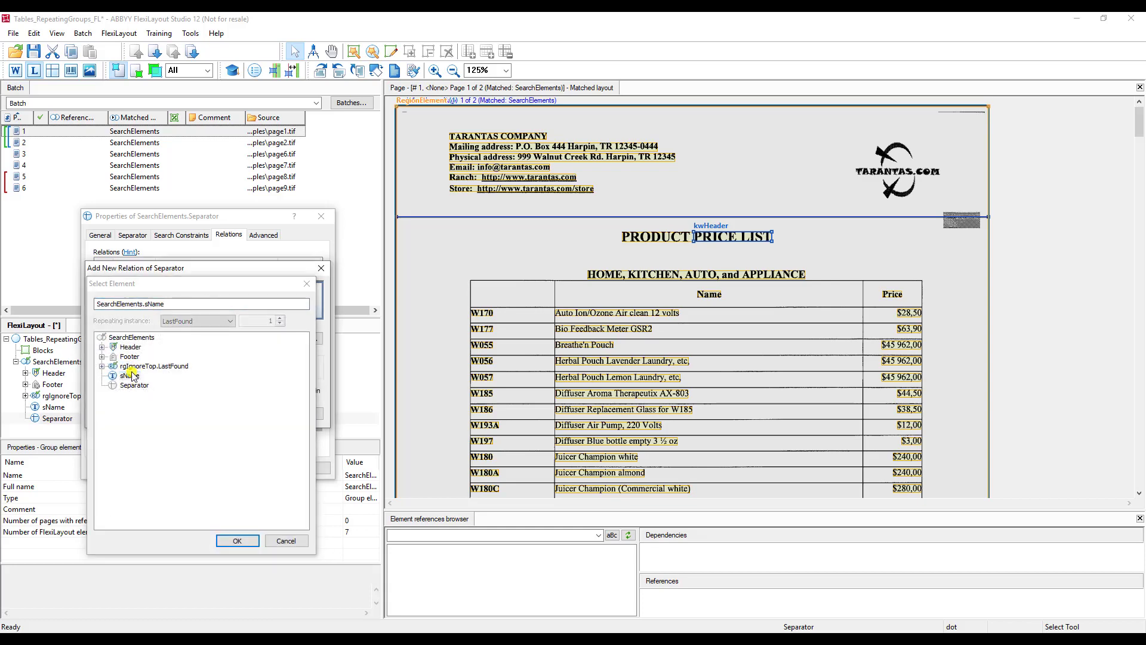
pyautogui.click(128, 338)
pyautogui.click(113, 352)
pyautogui.moveTo(240, 334); pyautogui.dragTo(215, 333)
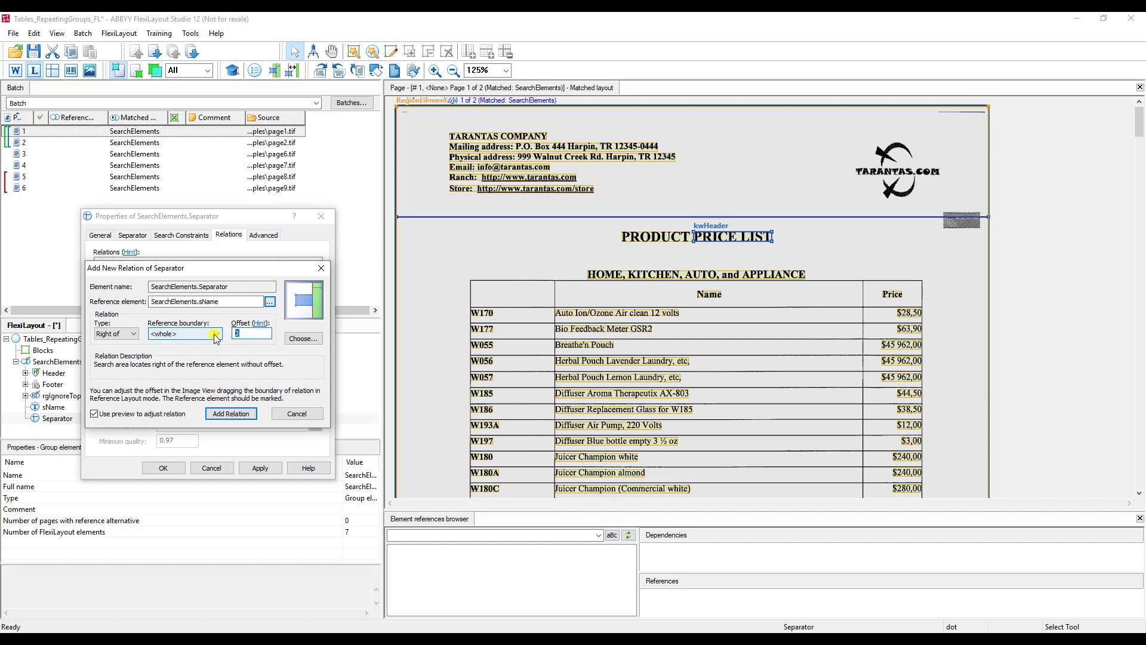
pyautogui.write('200')
pyautogui.click(237, 415)
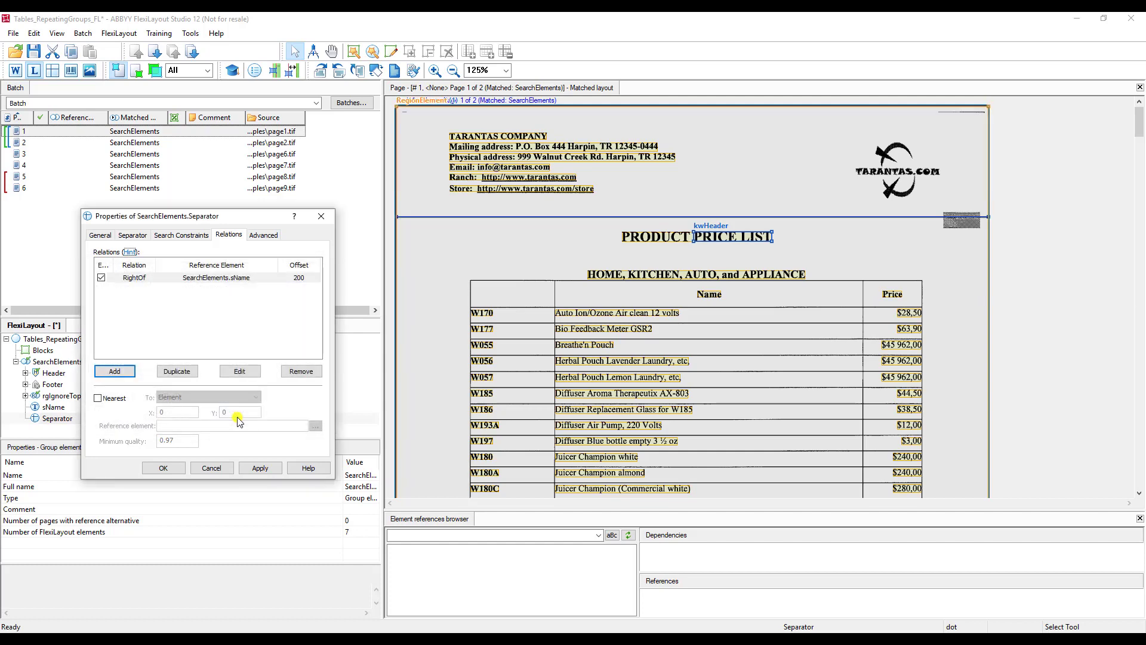
# Step: Make the separator search nearest to the sName element and save its properties
pyautogui.click(121, 399)
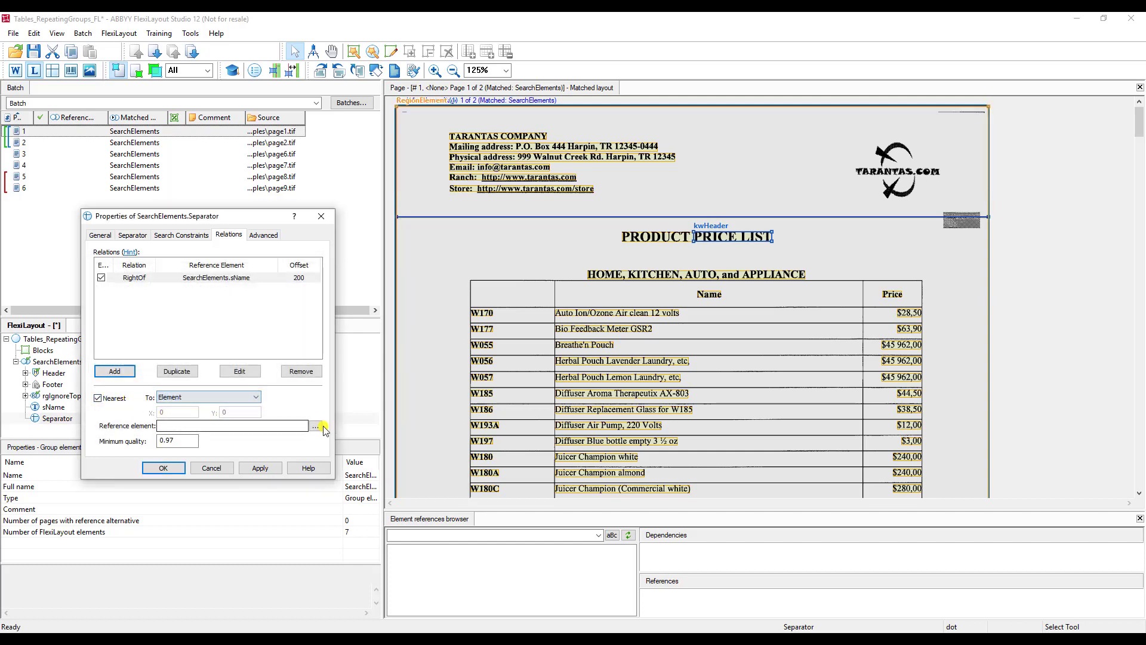
pyautogui.click(315, 426)
pyautogui.doubleClick(131, 340)
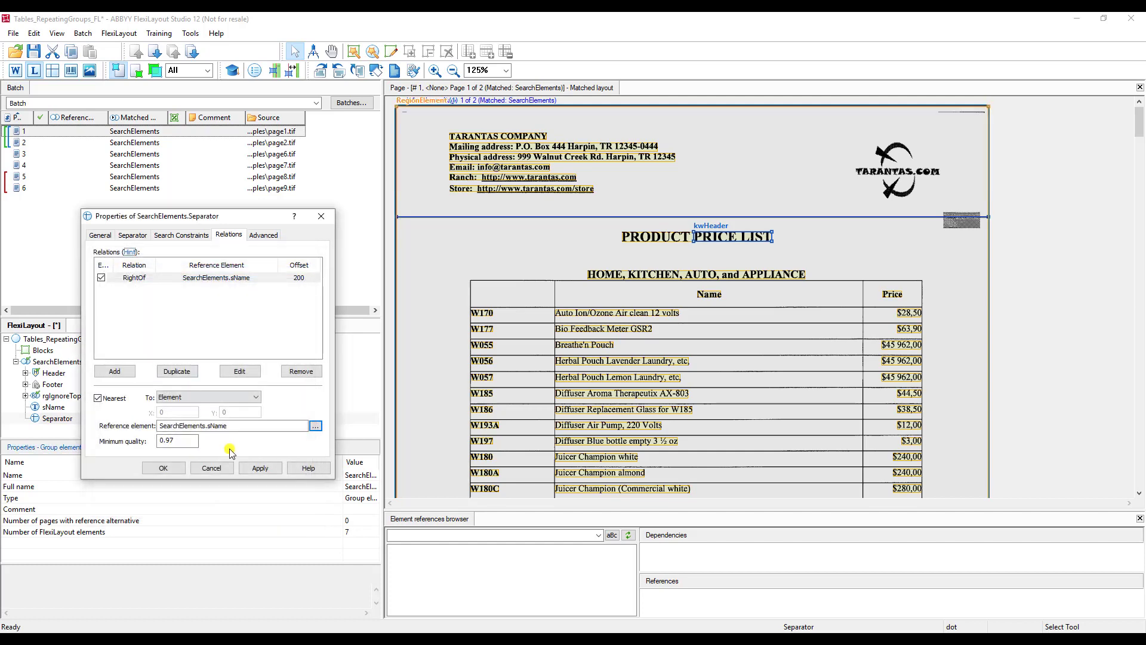
pyautogui.click(260, 467)
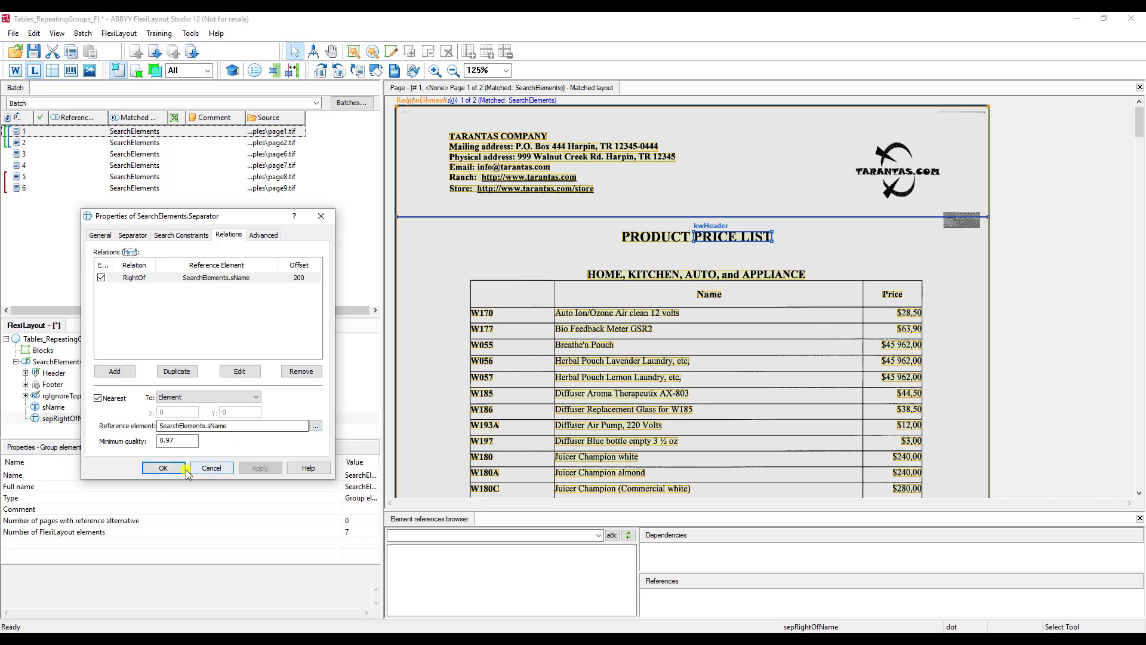
pyautogui.click(162, 468)
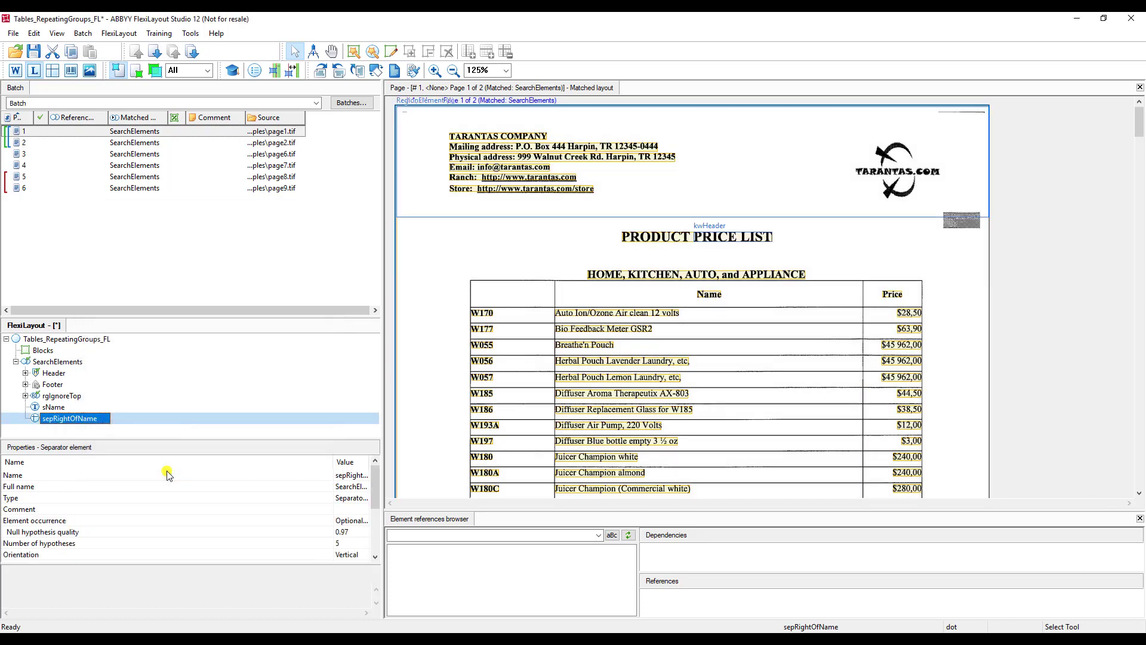
# Step: Match the FlexiLayout on page 1 and examine the sepRightOfName and sName hypotheses on the price list
pyautogui.rightClick(283, 131)
pyautogui.click(356, 147)
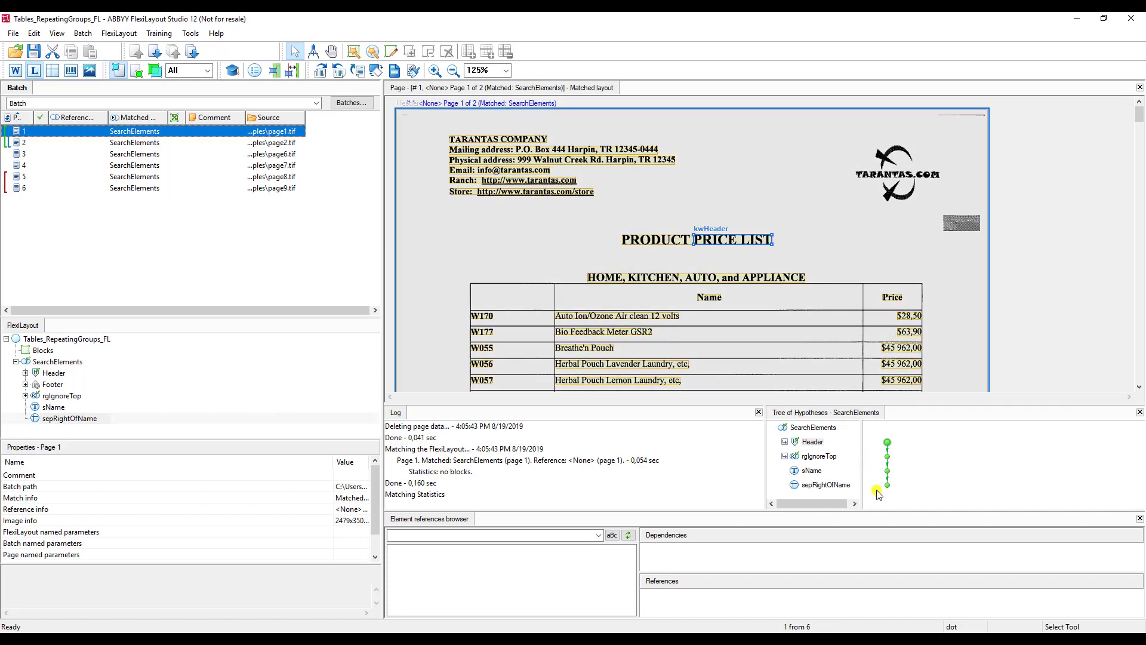
pyautogui.click(888, 484)
pyautogui.scroll(1, 904, 253)
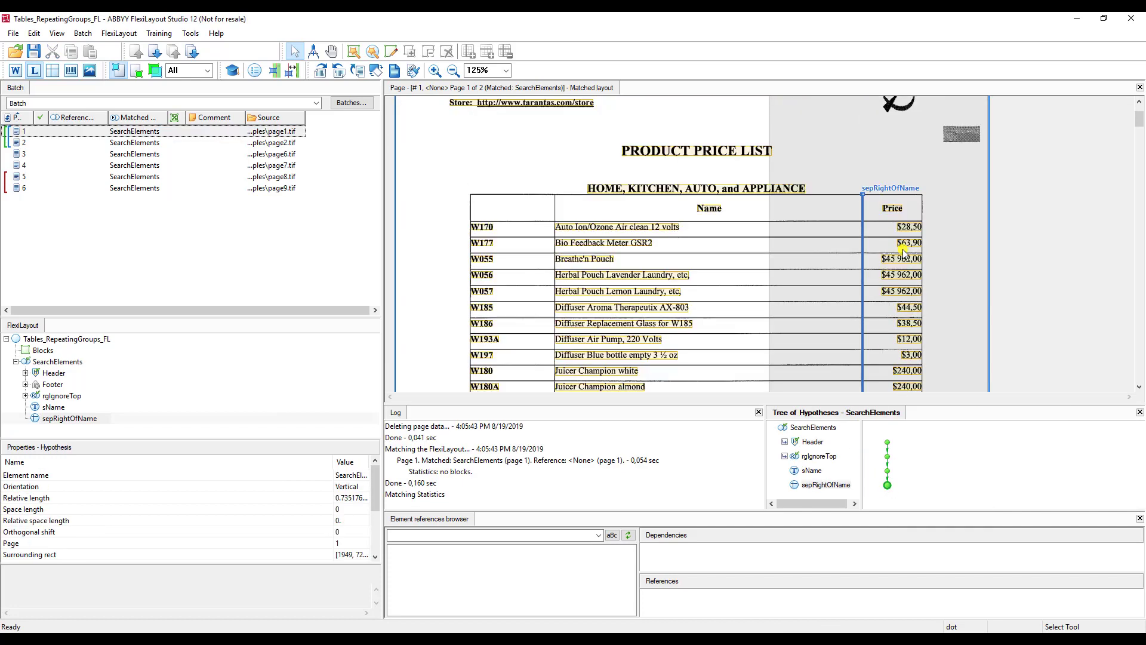
pyautogui.click(888, 471)
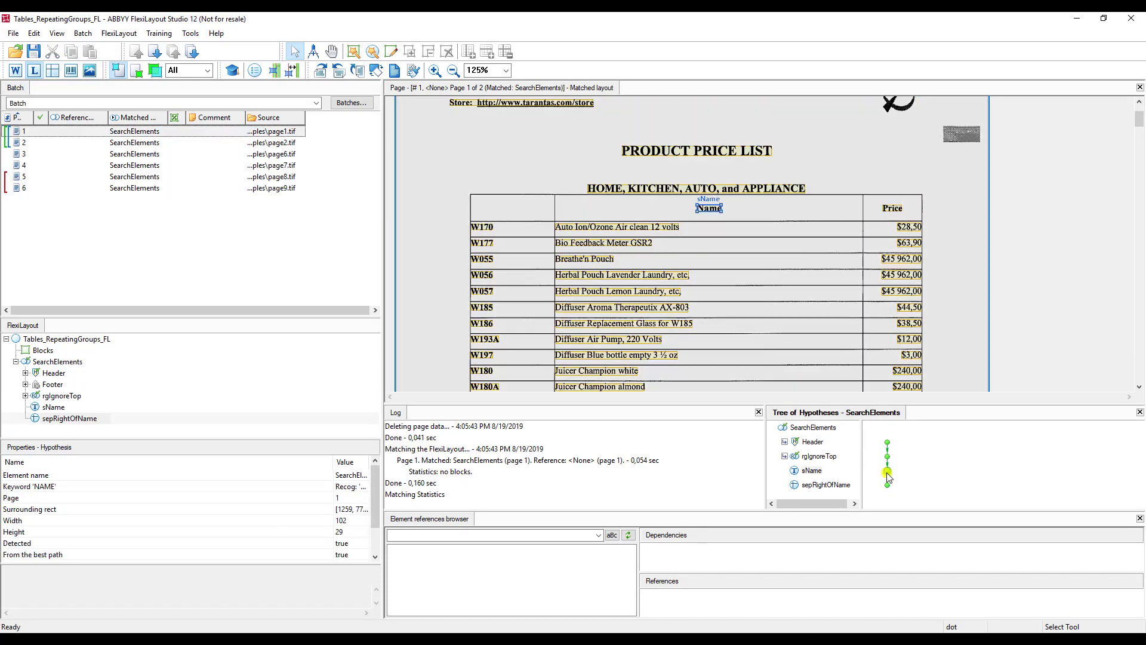
pyautogui.click(888, 484)
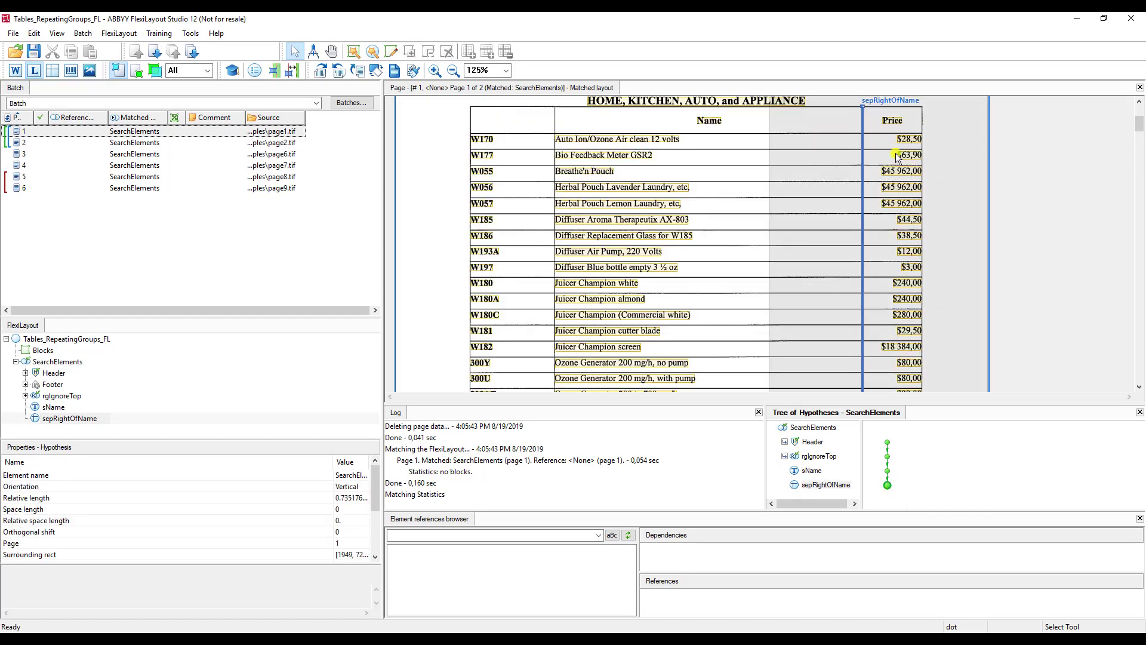
pyautogui.scroll(1, 897, 157)
pyautogui.scroll(-1, 875, 209)
pyautogui.scroll(1, 854, 194)
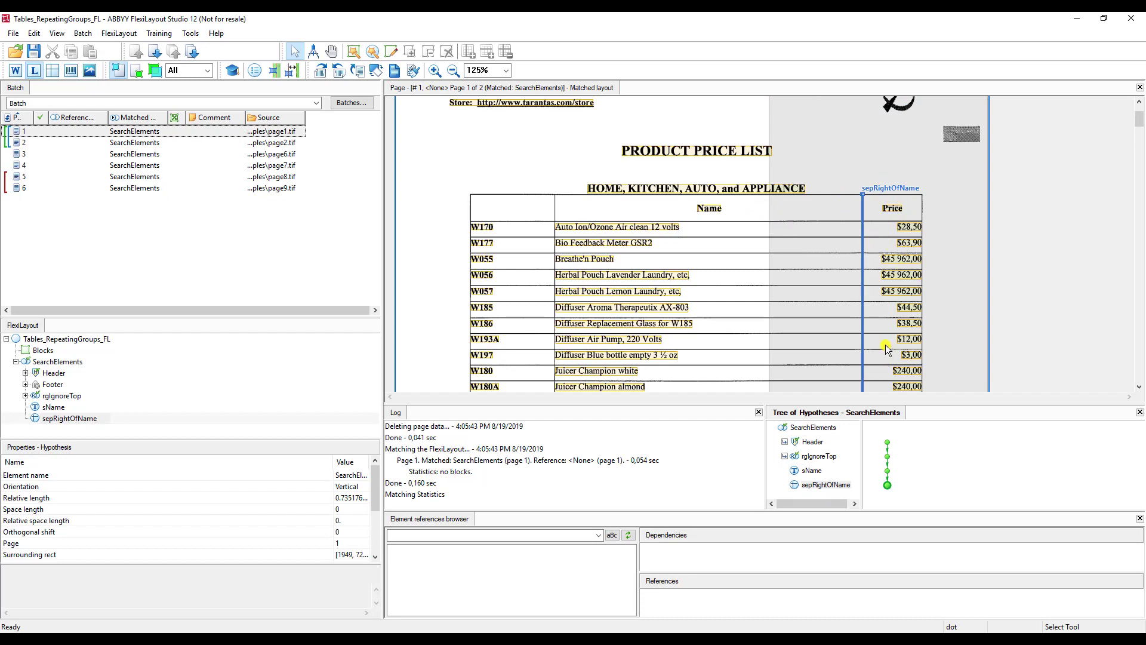
# Step: Add a Repeating Group element named rgTable under SearchElements and open its repetition settings
pyautogui.rightClick(67, 363)
pyautogui.moveTo(117, 373)
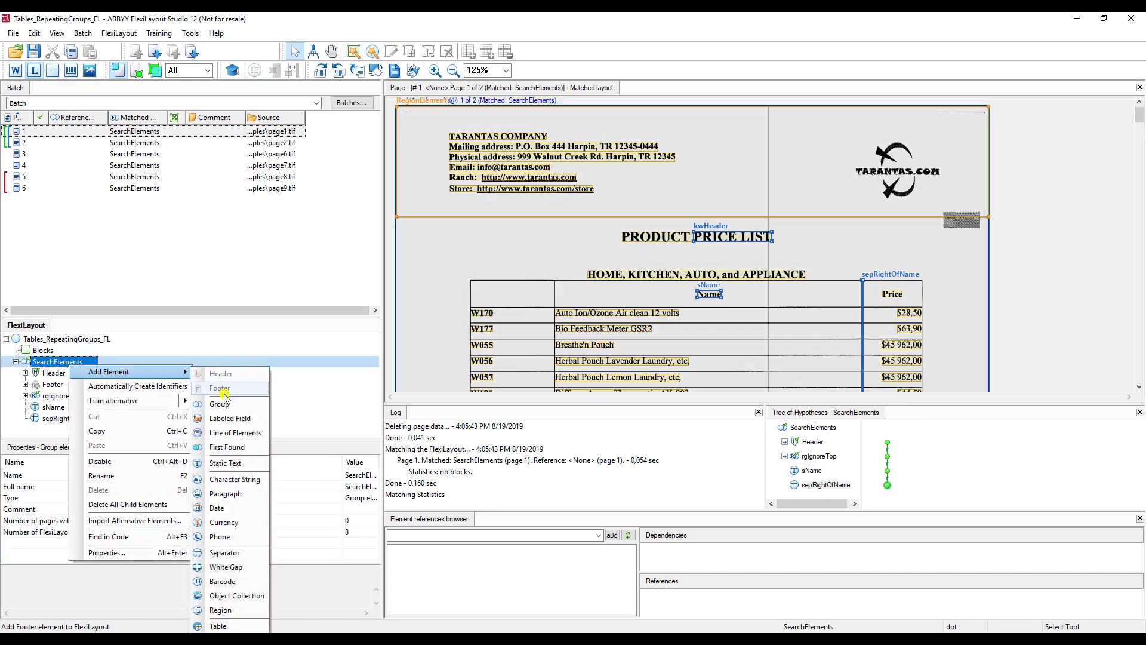
pyautogui.click(227, 577)
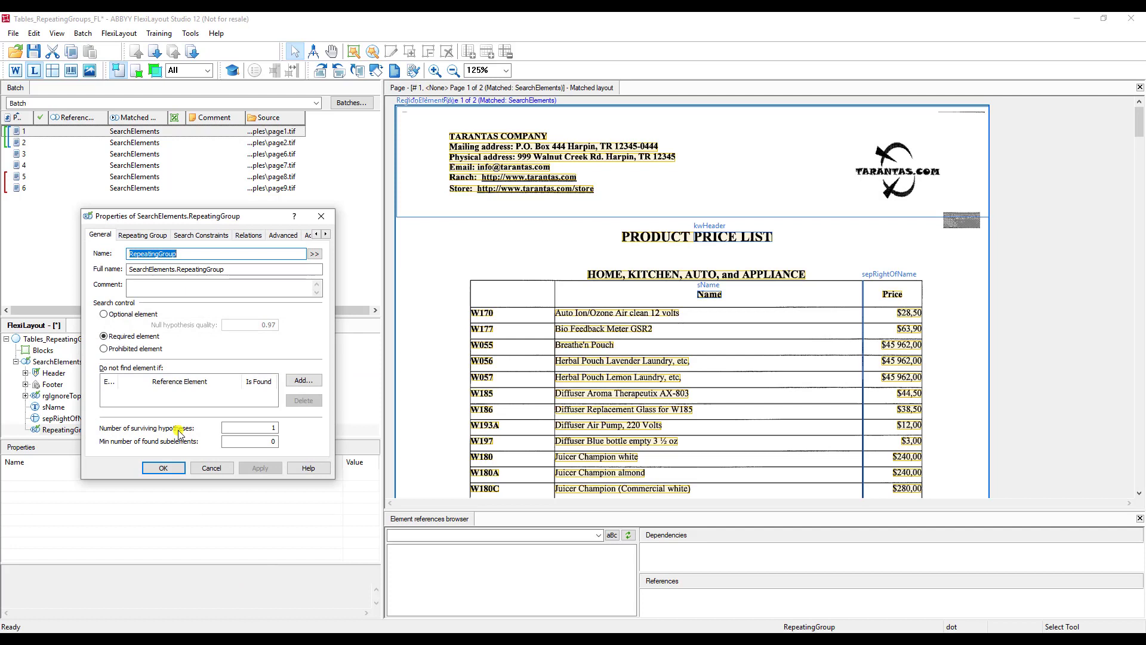
pyautogui.write('rgTable')
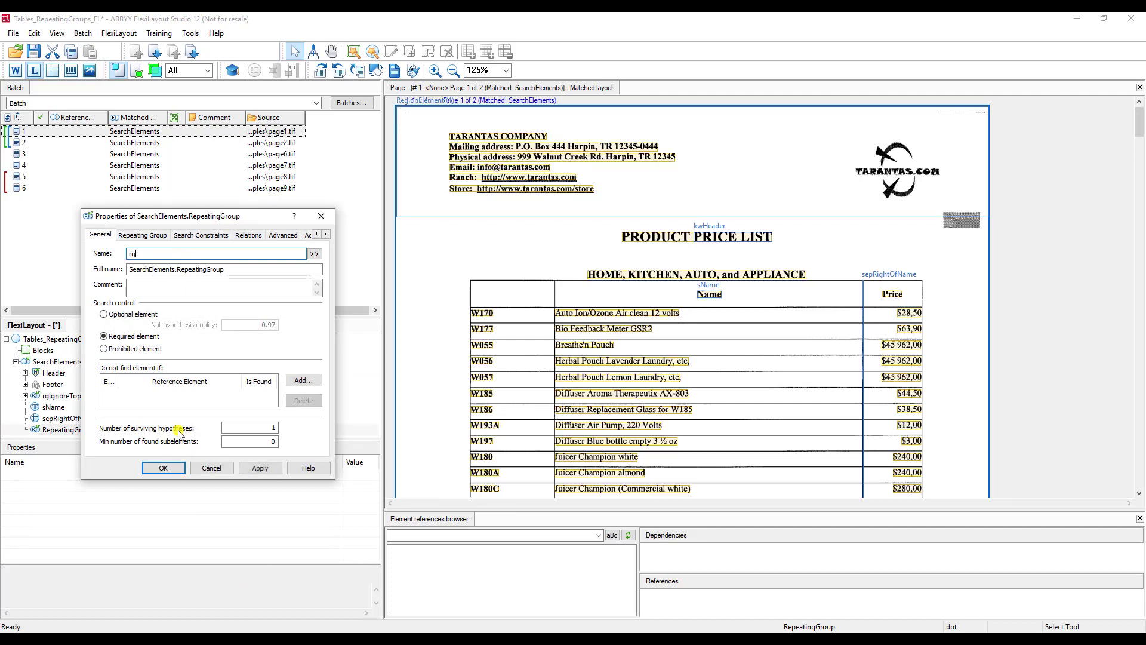
pyautogui.click(136, 237)
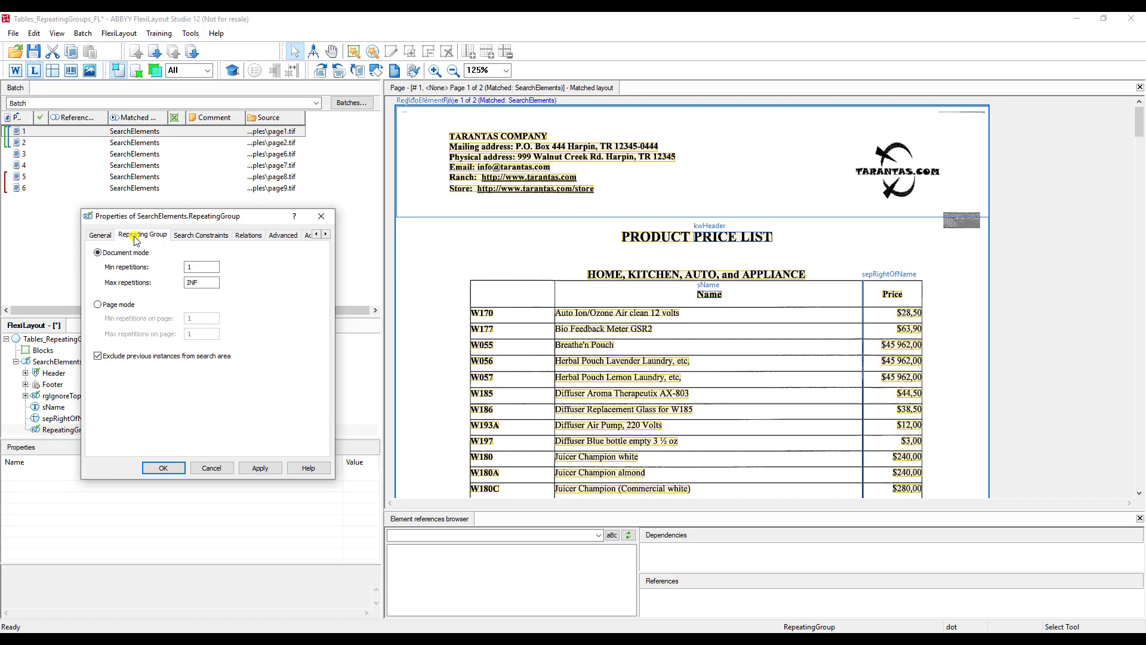
# Step: Exclude the regions of all instances of rgIgnoreTop from the repeating group's search area
pyautogui.click(206, 236)
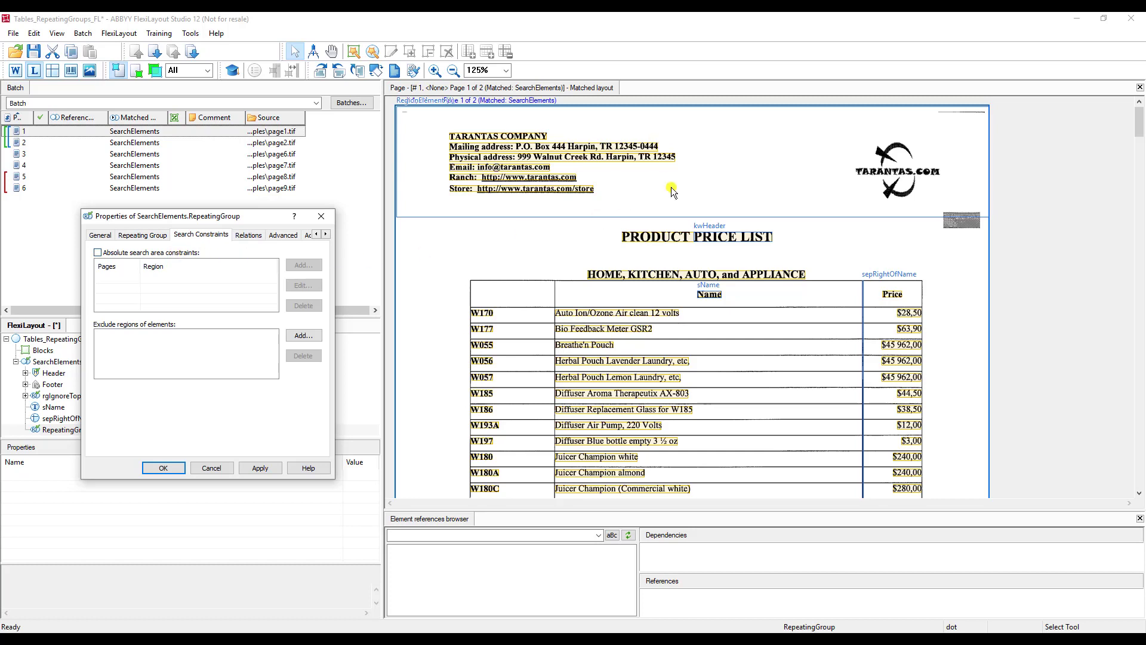
pyautogui.click(317, 337)
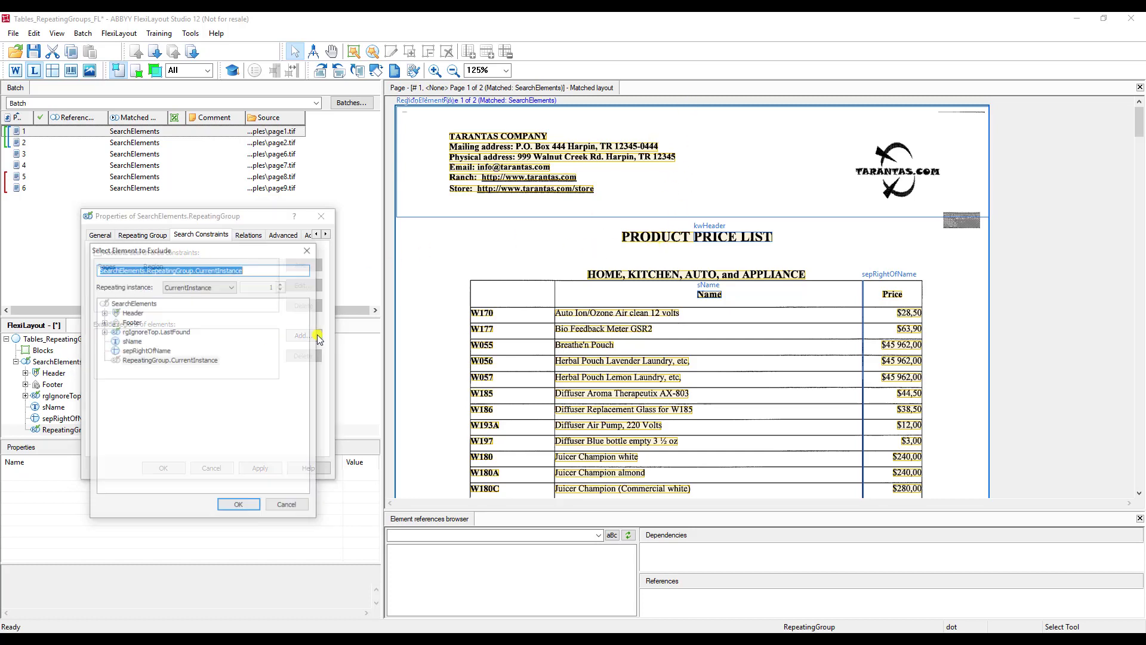
pyautogui.click(174, 334)
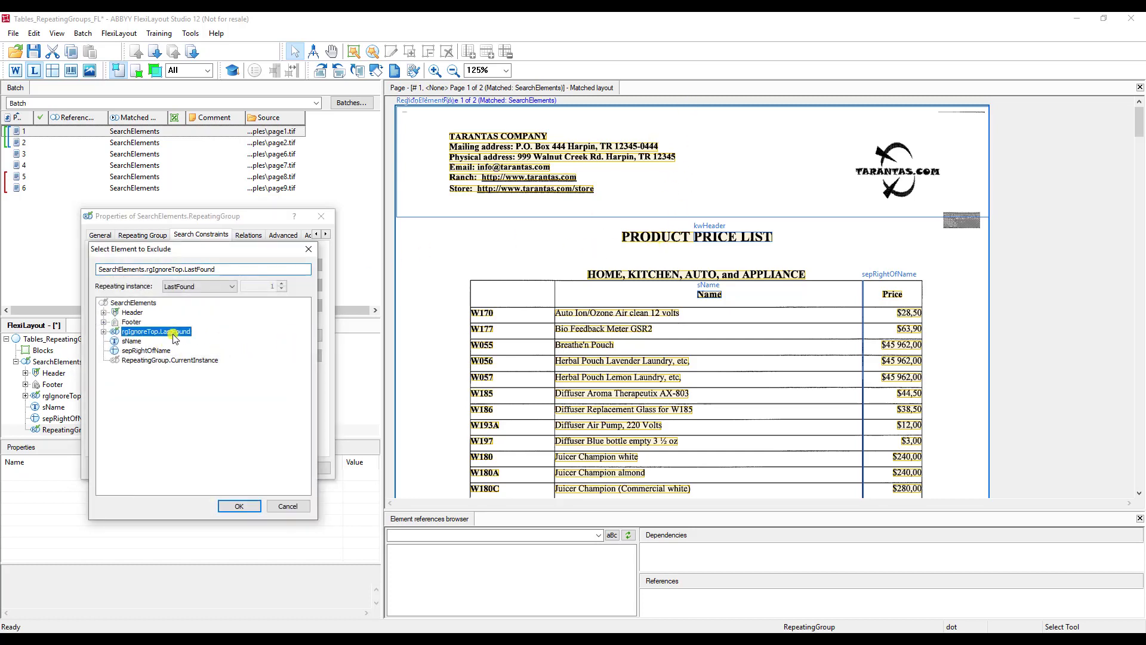
pyautogui.click(205, 293)
pyautogui.click(197, 303)
pyautogui.click(238, 505)
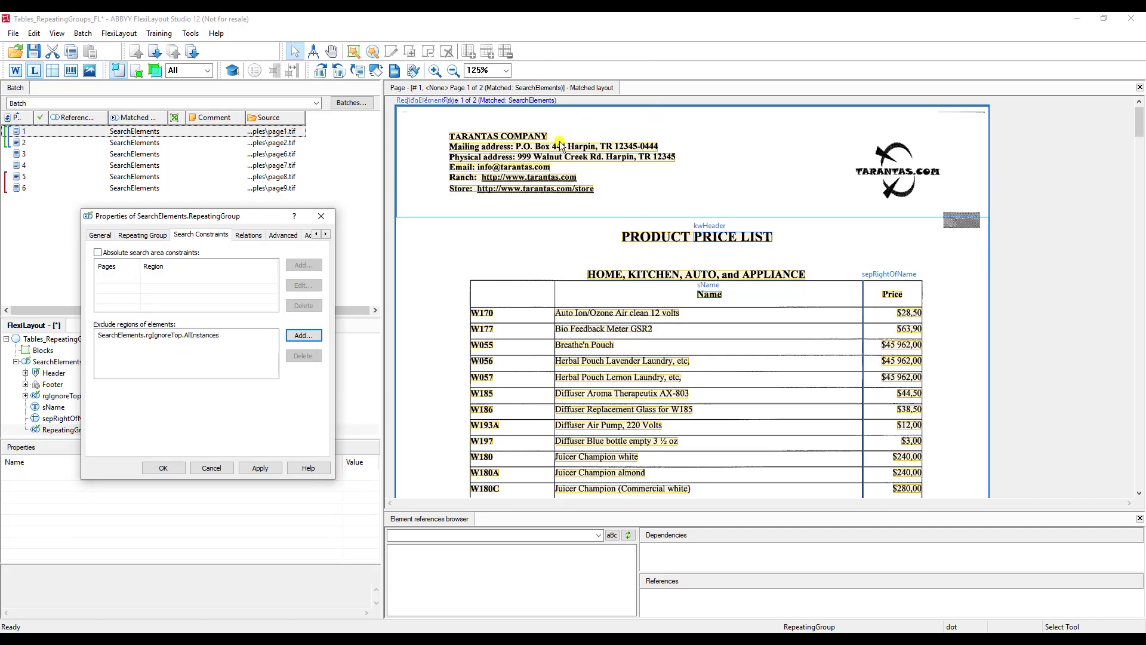
# Step: Set up a relation that places the repeating group below the sName element
pyautogui.click(253, 236)
pyautogui.click(115, 370)
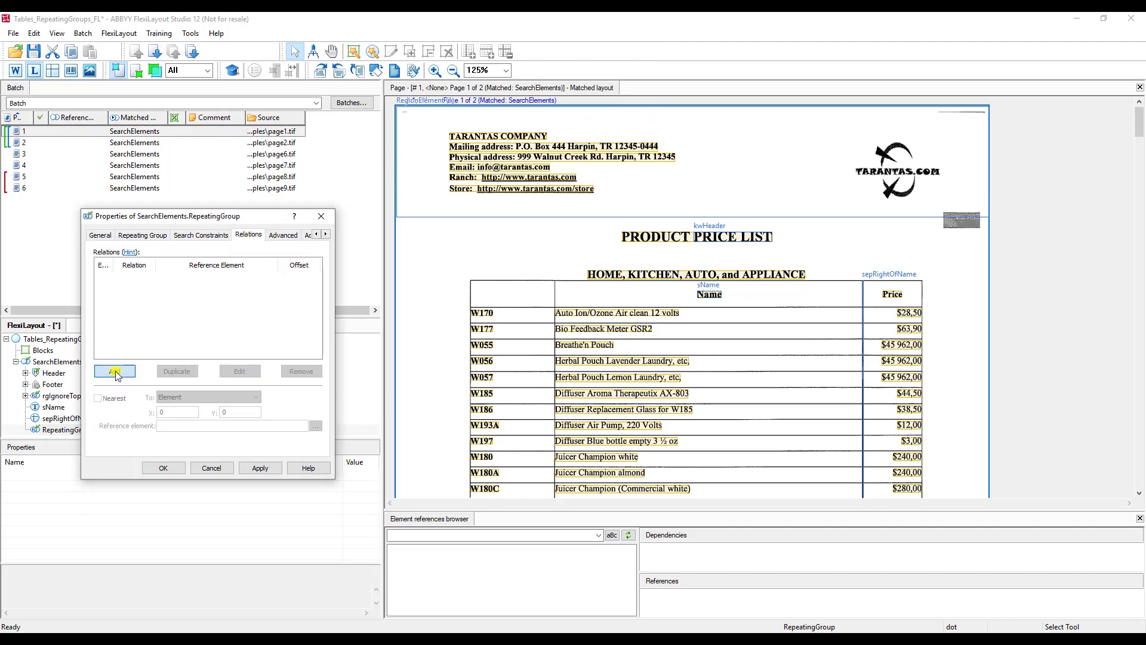
pyautogui.click(269, 301)
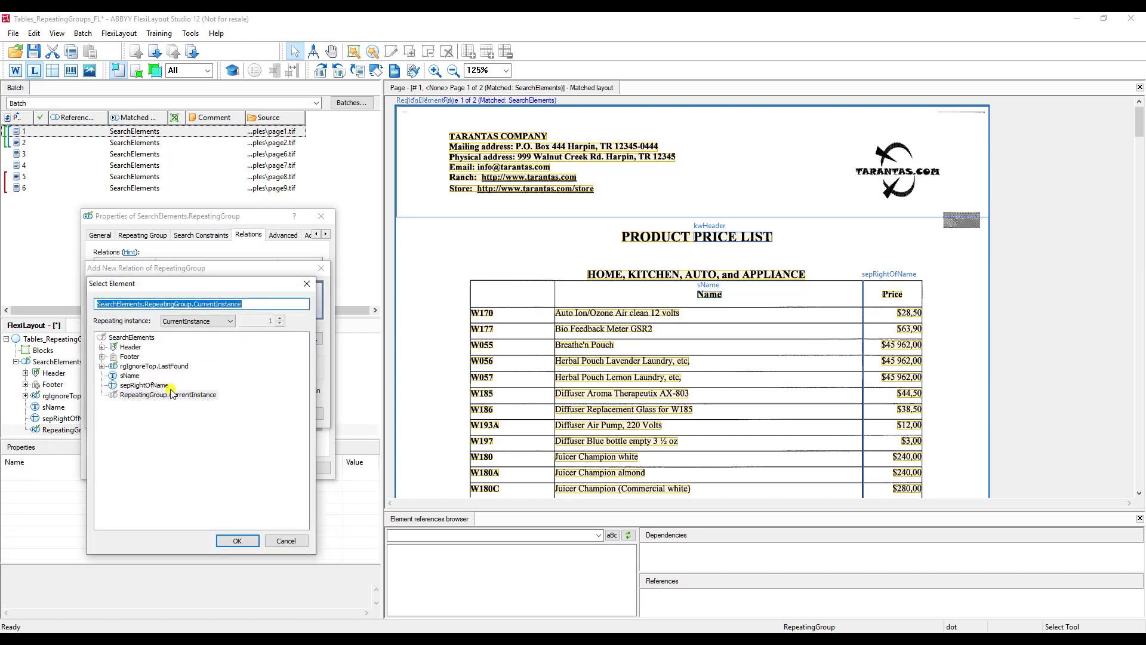
pyautogui.doubleClick(135, 380)
pyautogui.click(116, 333)
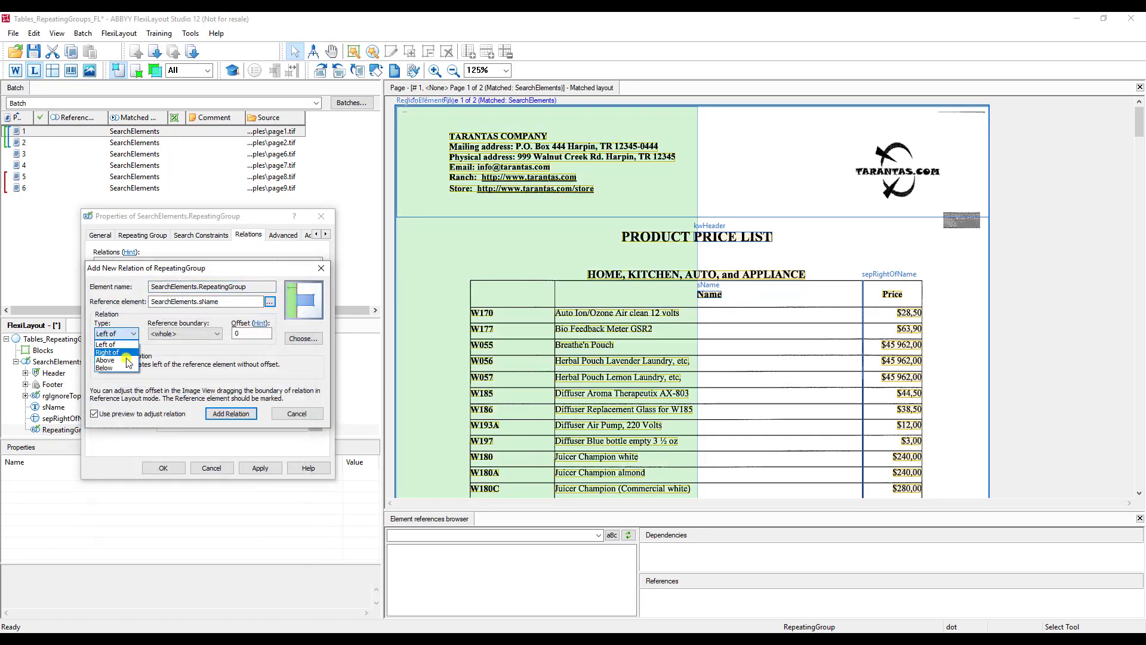
pyautogui.click(114, 365)
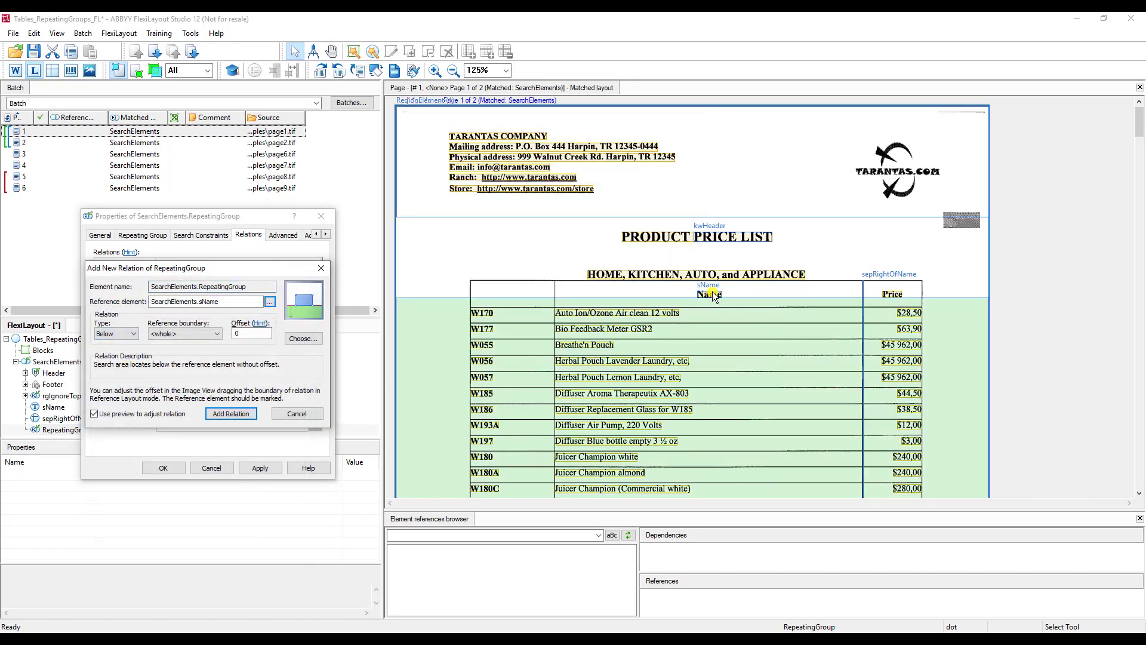
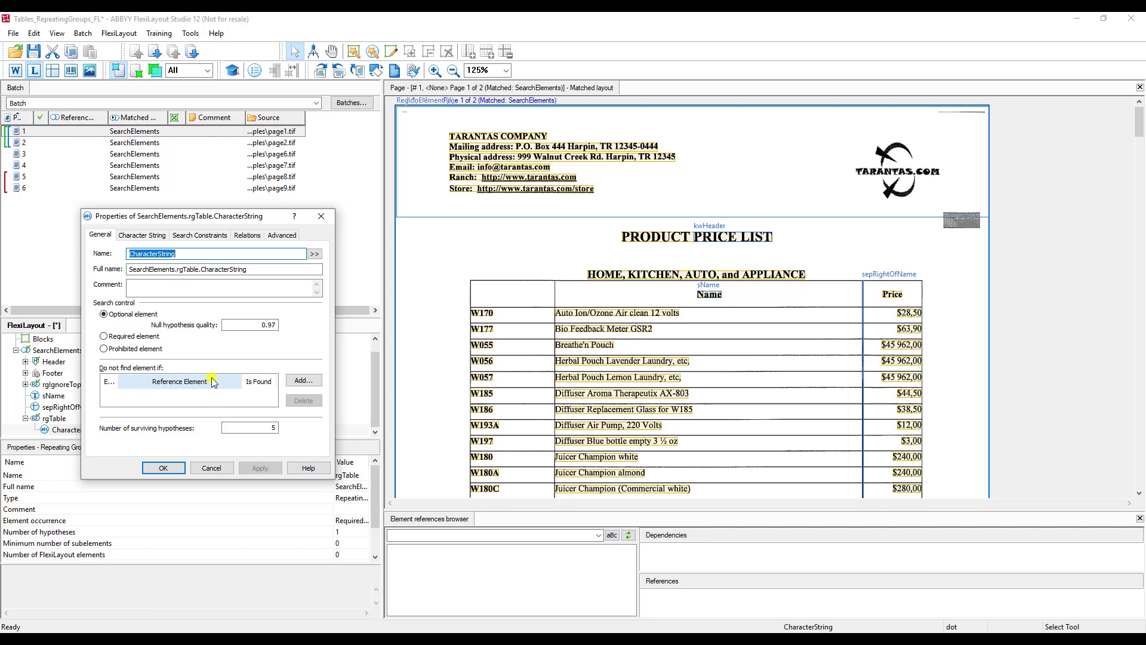
# Step: Name the character string element in rgTable csPrice and add an alphabet of space, dollar sign, comma, hyphen, period and digits 0 to 8
pyautogui.write('csPrice')
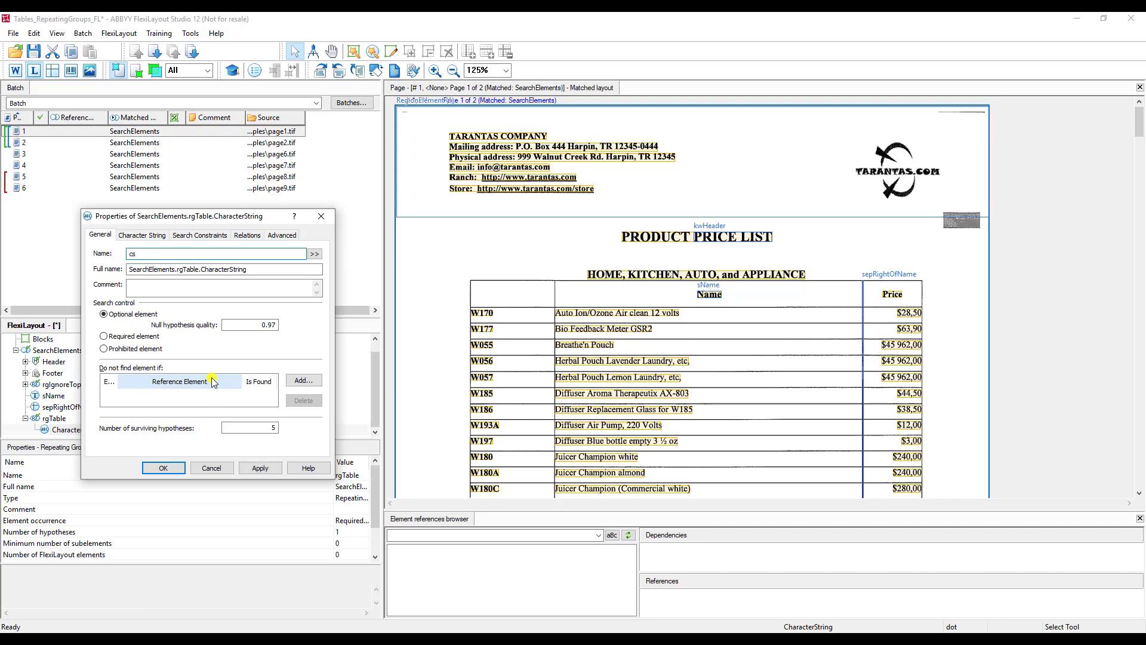
pyautogui.click(156, 239)
pyautogui.click(299, 293)
pyautogui.click(135, 300)
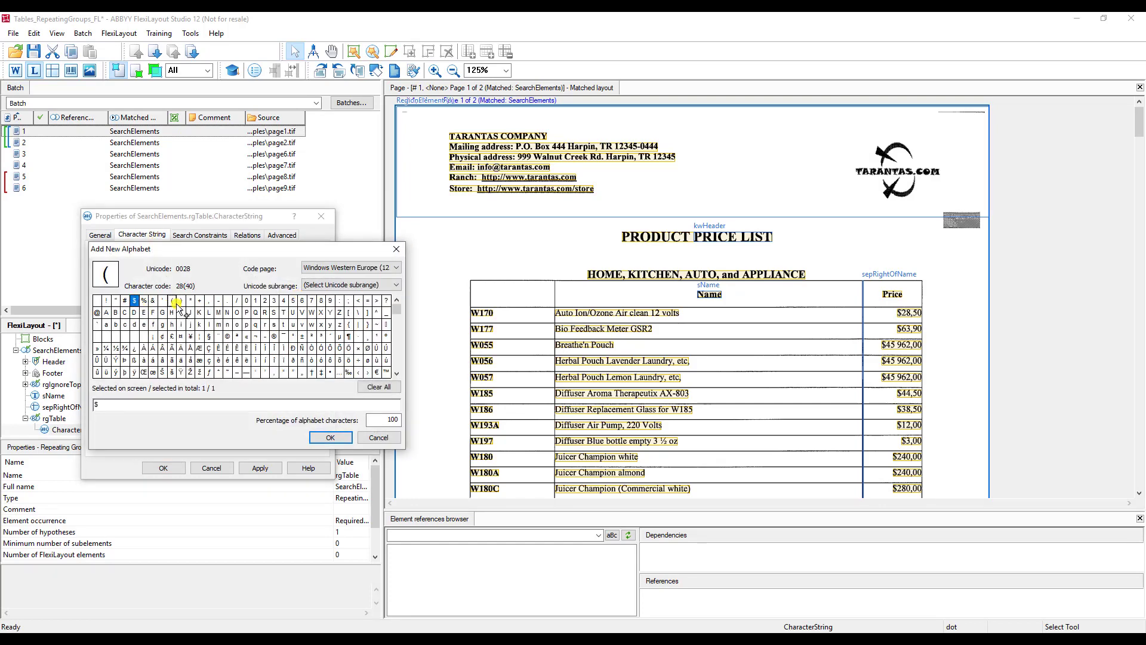
pyautogui.click(97, 300)
pyautogui.moveTo(246, 302); pyautogui.dragTo(321, 302)
pyautogui.moveTo(213, 303); pyautogui.dragTo(229, 303)
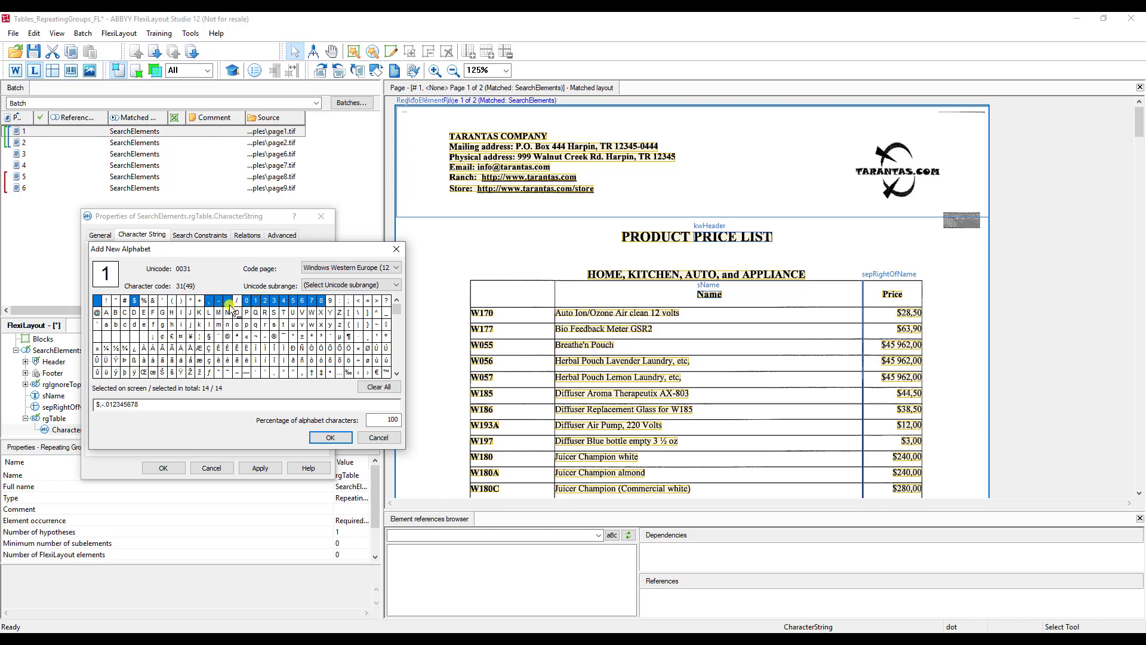
pyautogui.click(327, 436)
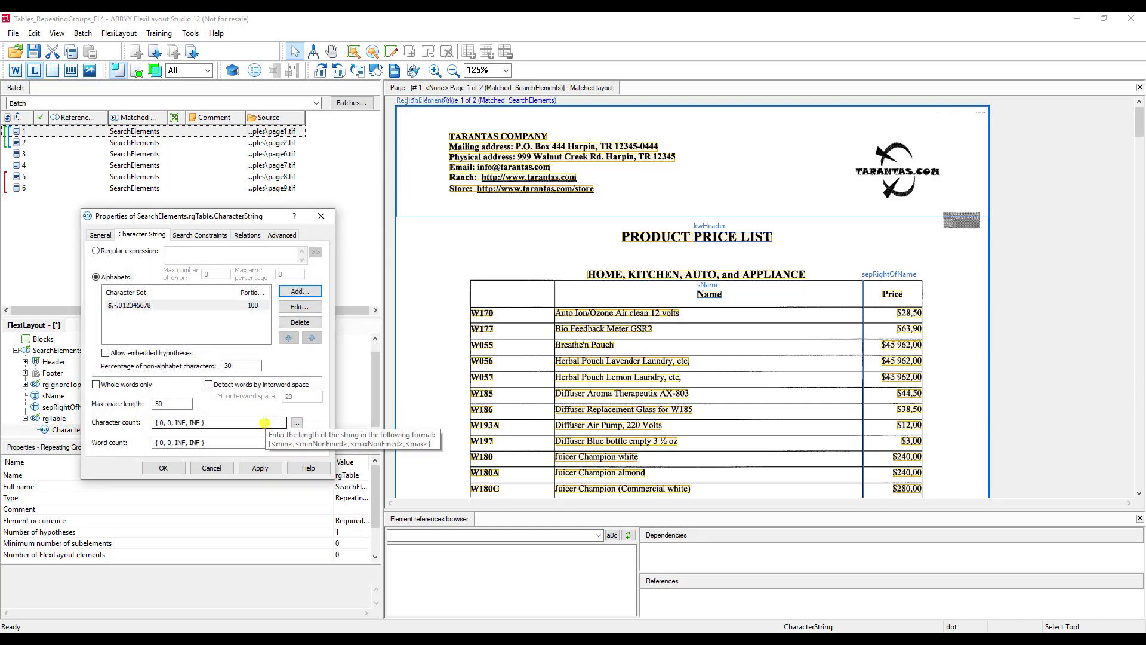
# Step: Add a relation placing csPrice right of the sepRightOfName separator and save the element's properties
pyautogui.click(247, 234)
pyautogui.click(115, 370)
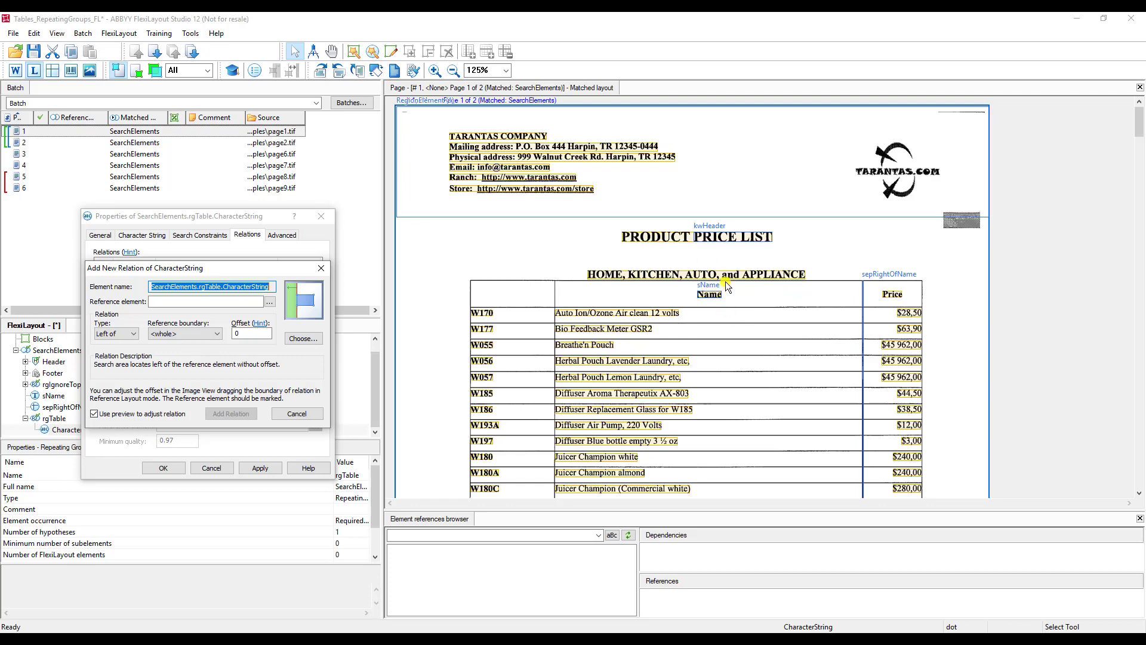
pyautogui.click(270, 301)
pyautogui.doubleClick(148, 389)
pyautogui.click(130, 333)
pyautogui.click(116, 354)
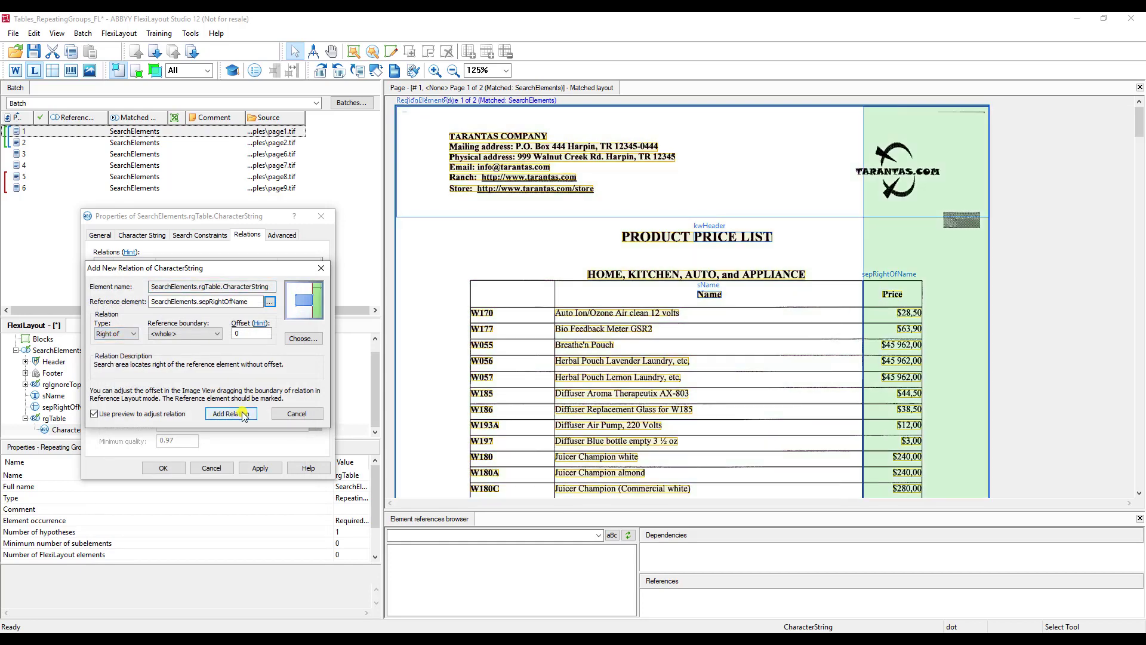
pyautogui.click(231, 413)
pyautogui.click(260, 467)
pyautogui.click(163, 468)
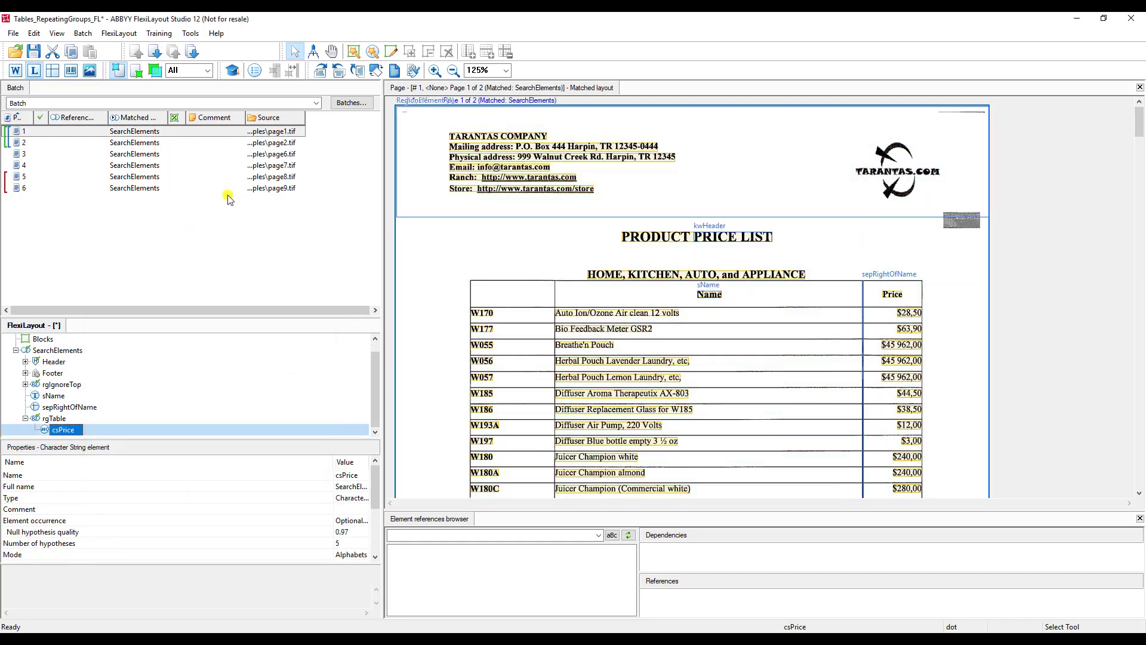
# Step: Match the FlexiLayout on page 1 and examine the hypotheses for sName, sepRightOfName and rgTable down the price column
pyautogui.rightClick(285, 131)
pyautogui.click(304, 140)
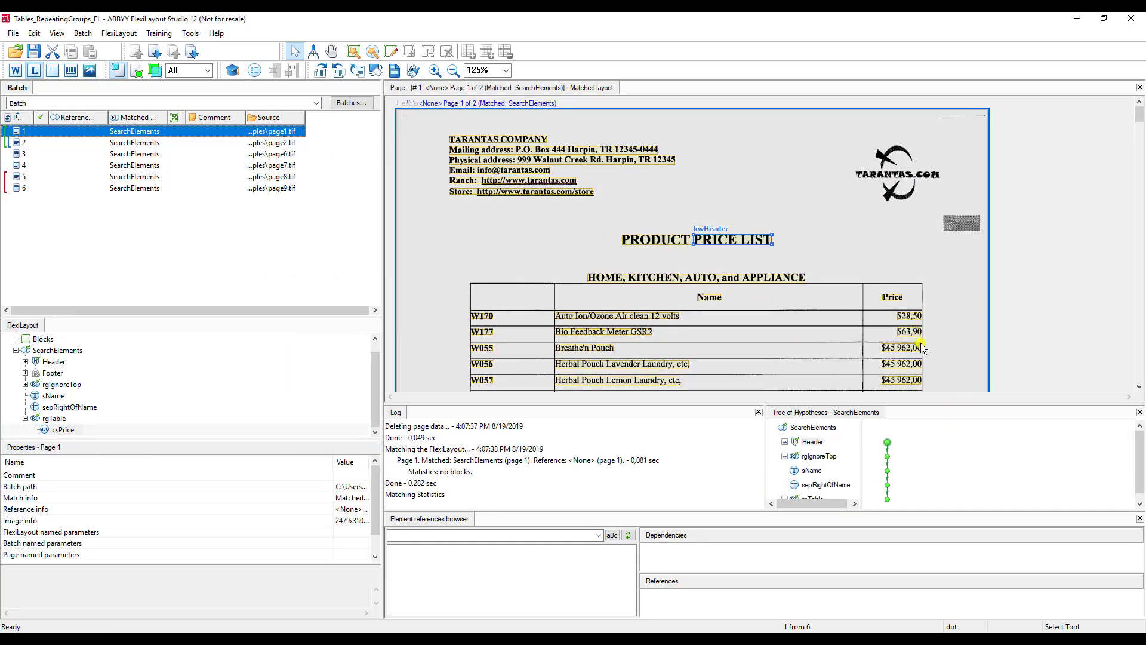
pyautogui.scroll(-3, 922, 349)
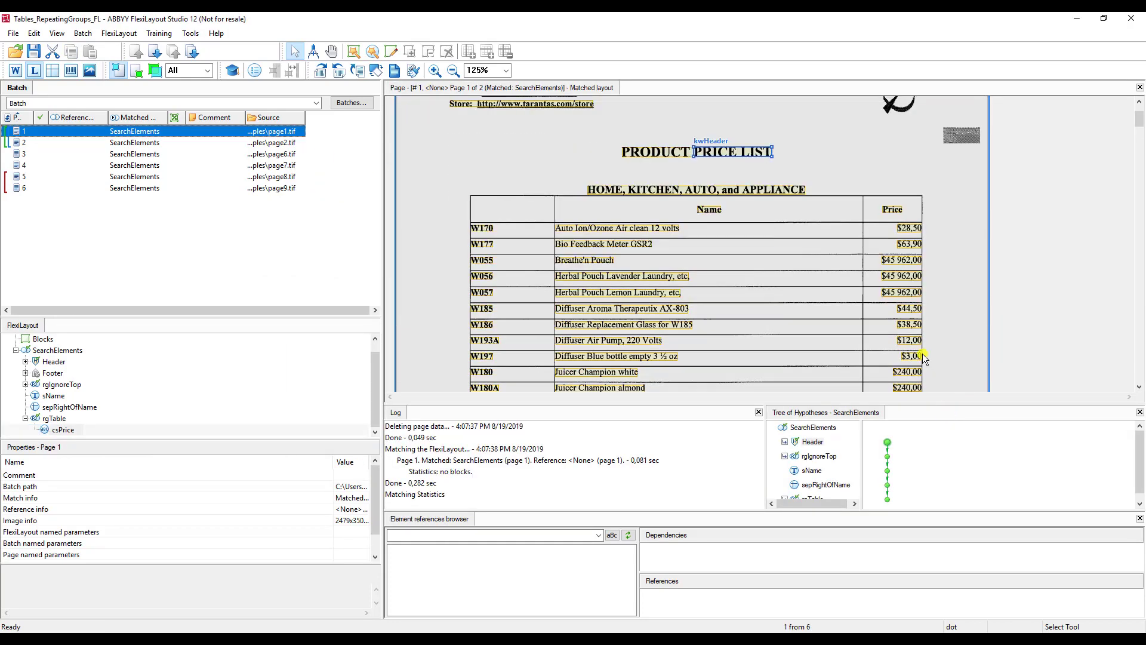
pyautogui.click(887, 471)
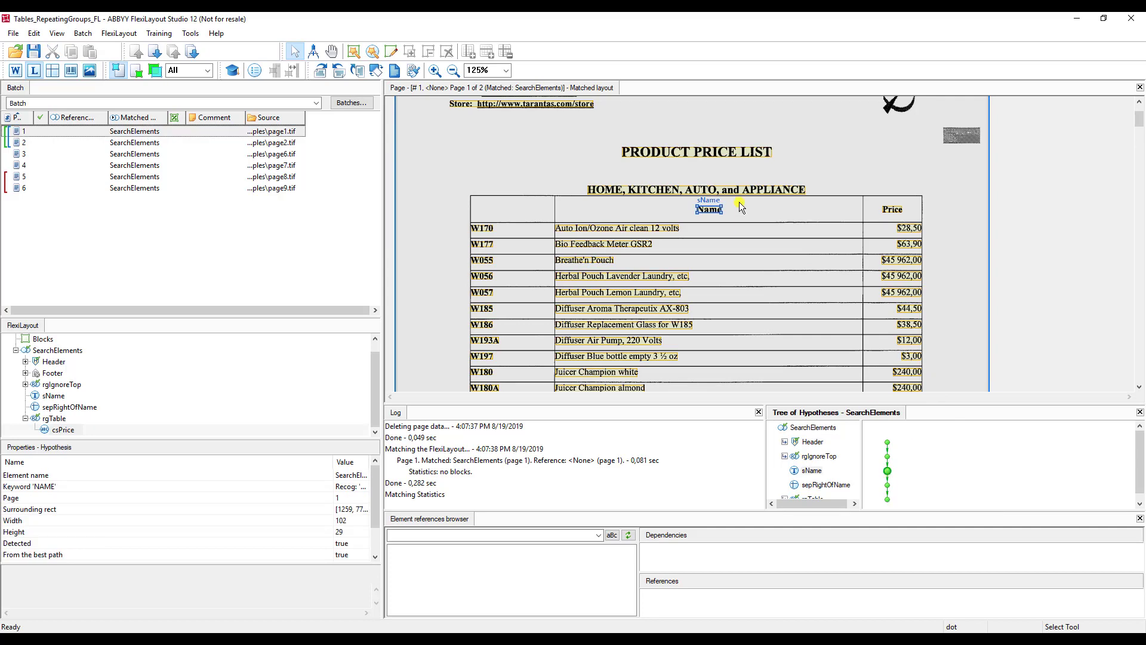
pyautogui.click(887, 485)
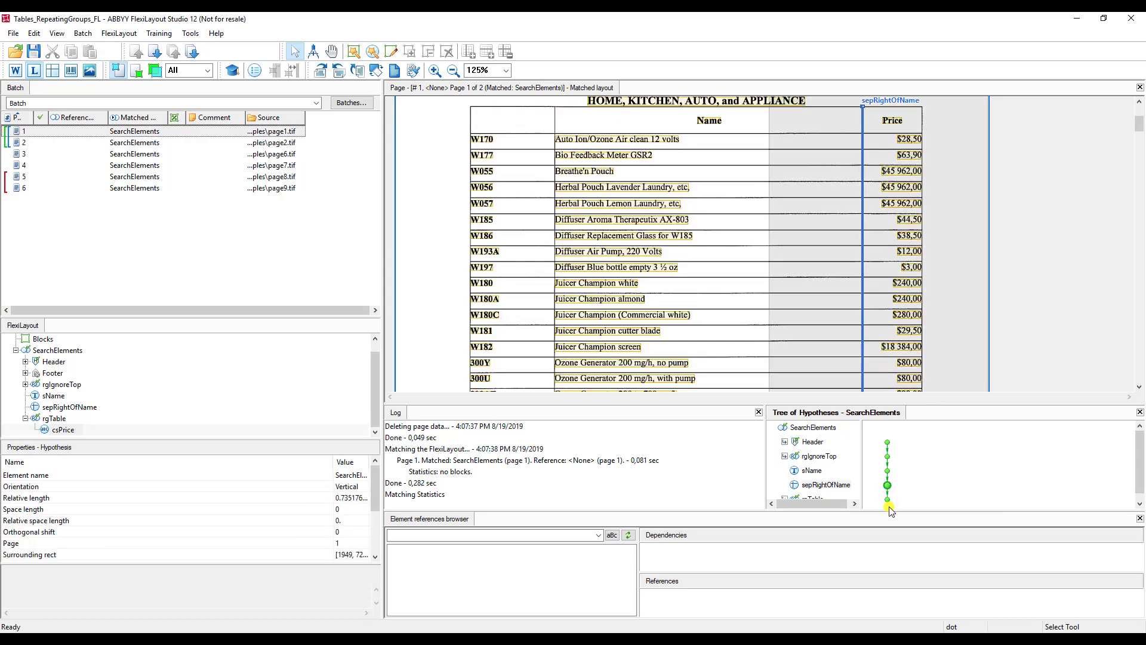
pyautogui.click(891, 502)
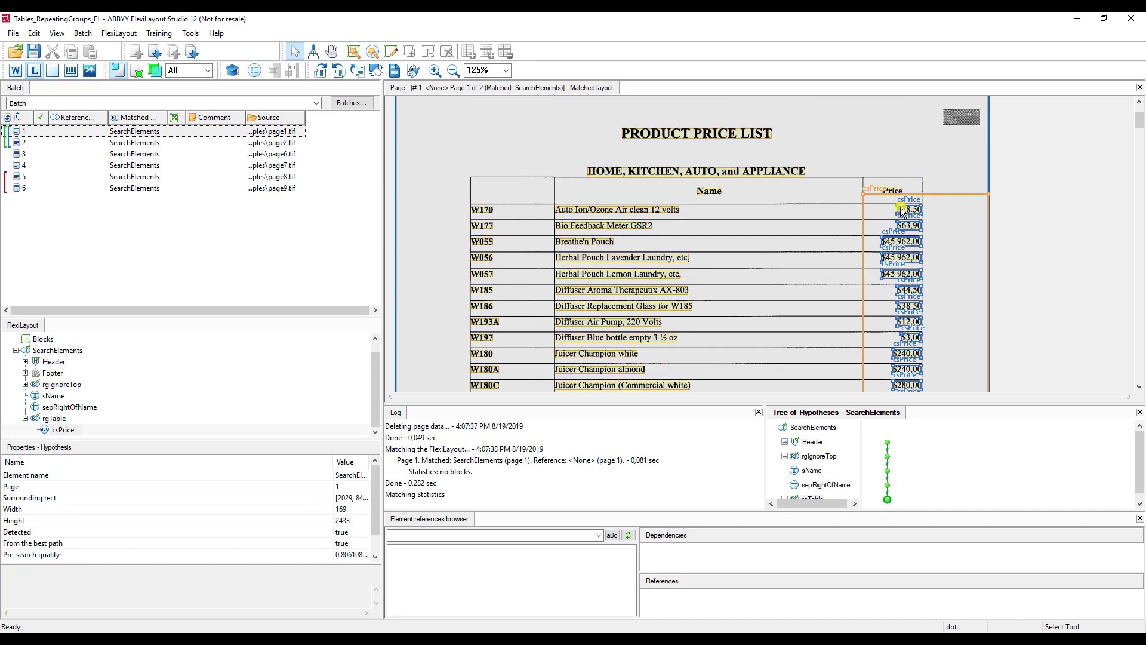
pyautogui.scroll(-2, 911, 216)
pyautogui.scroll(-1, 911, 218)
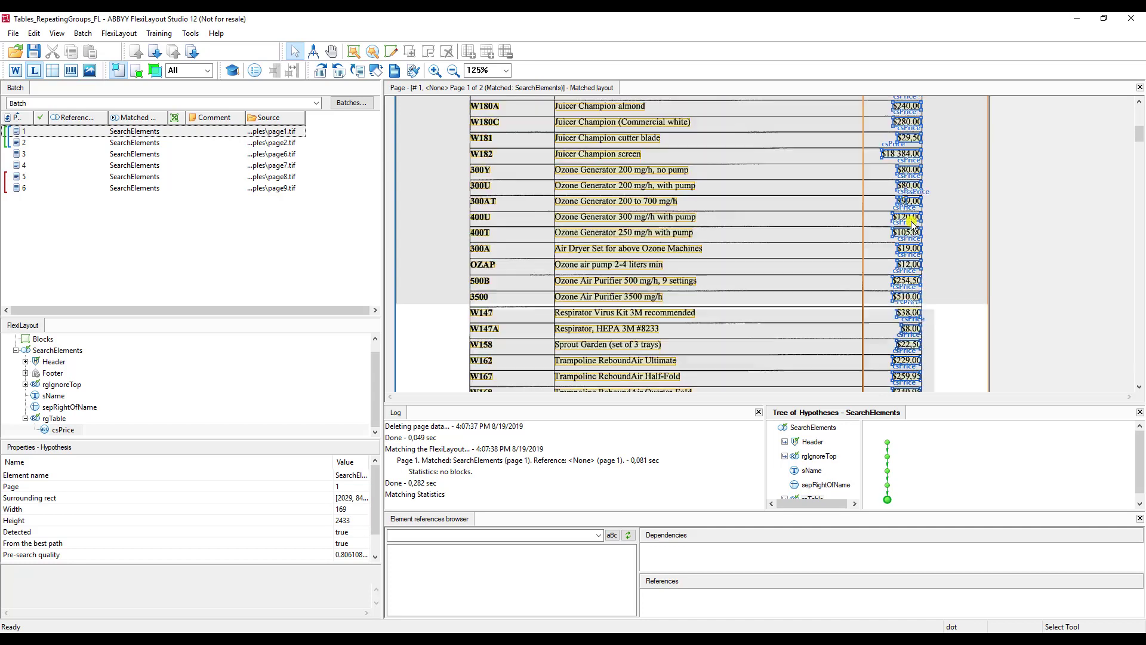
# Step: Match the FlexiLayout on page 3 and check the sepRightOfName and rgTable hypotheses along the Retail Price column
pyautogui.click(240, 155)
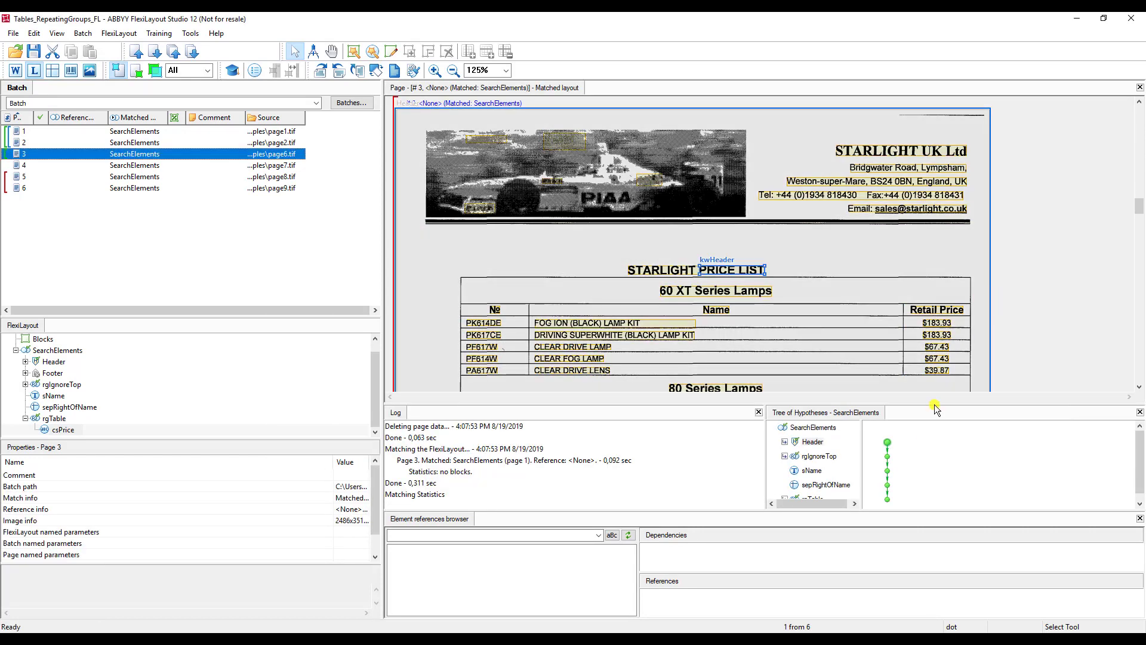
pyautogui.moveTo(886, 491)
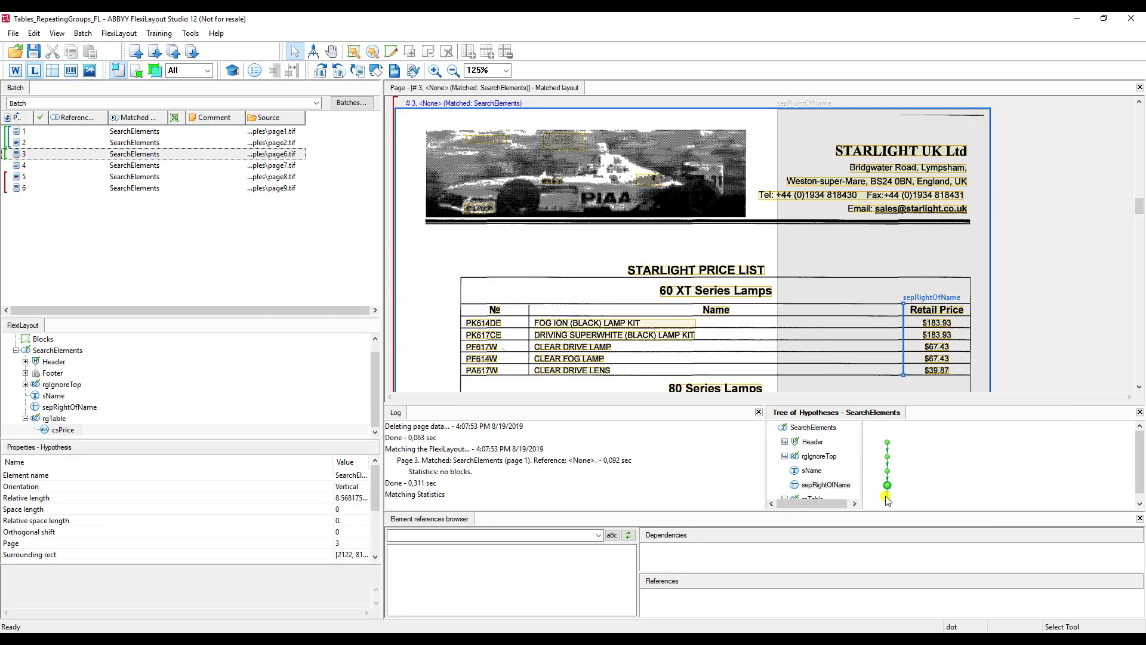
pyautogui.click(887, 498)
pyautogui.scroll(1, 999, 209)
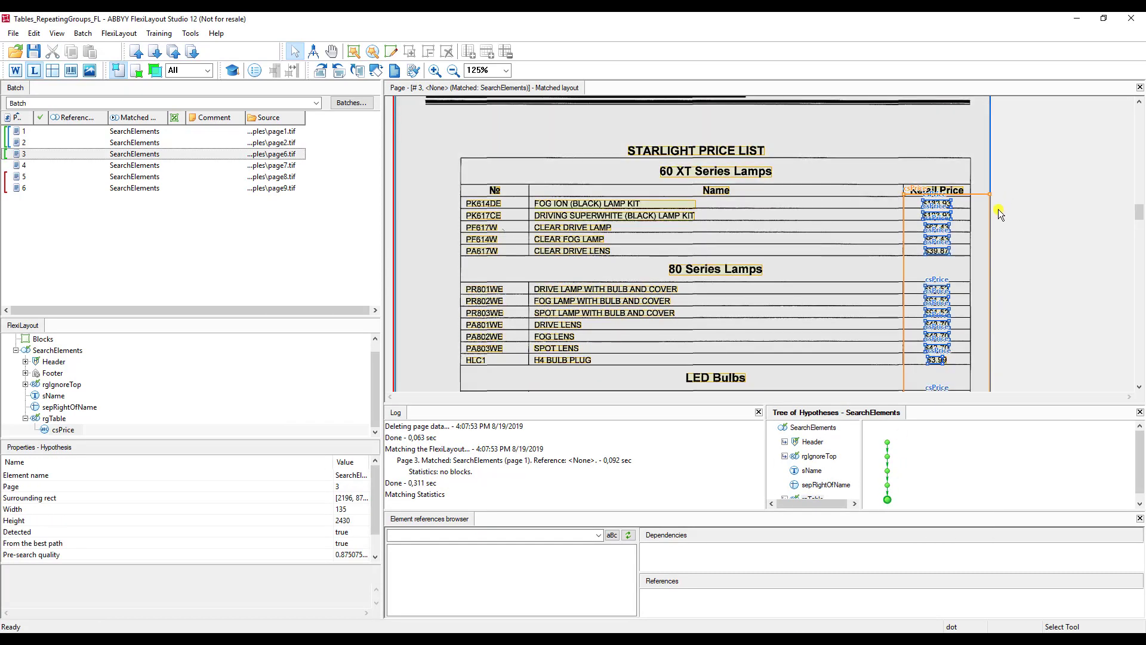
pyautogui.scroll(-3, 998, 208)
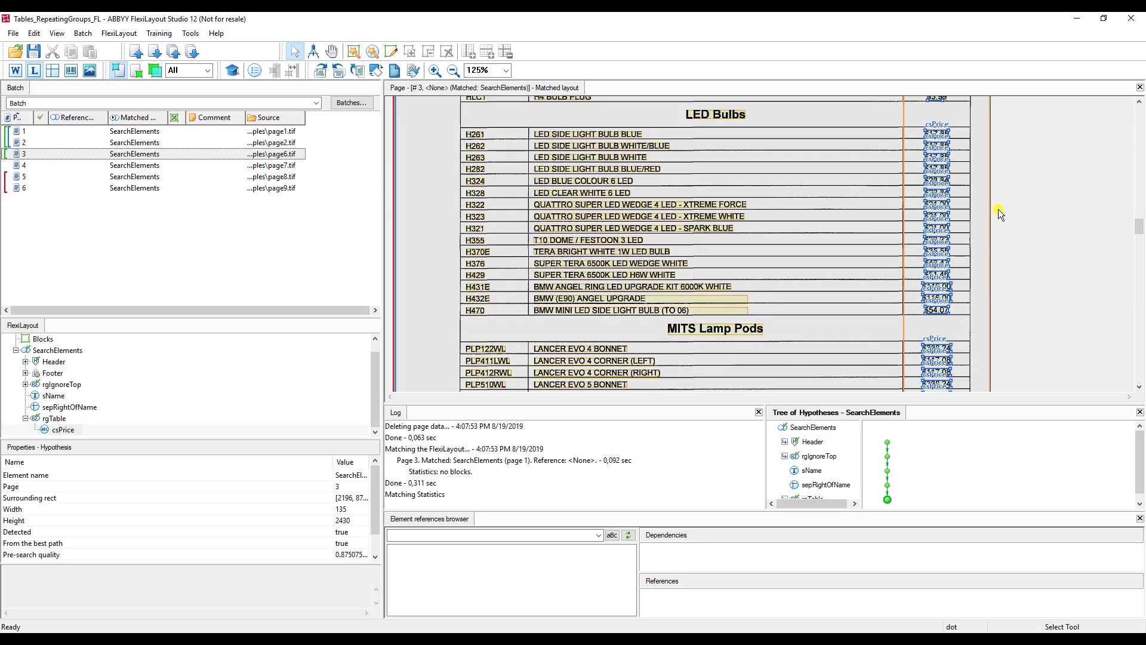
# Step: Add a Group element named grpRow inside the rgTable repeating group
pyautogui.rightClick(62, 420)
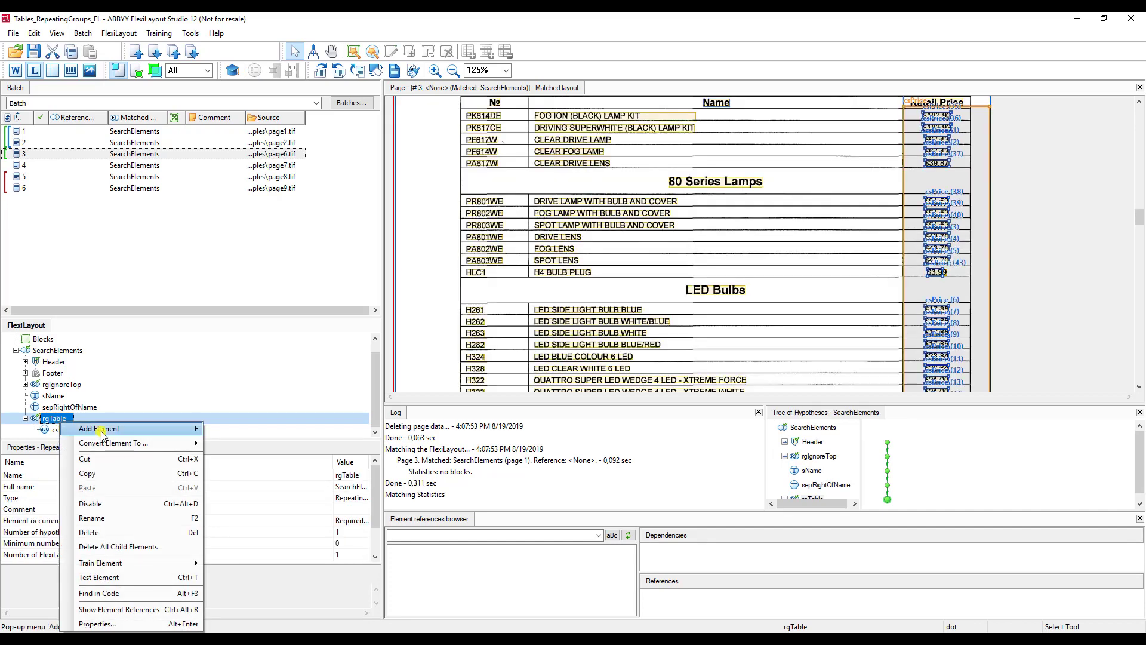
pyautogui.moveTo(105, 431)
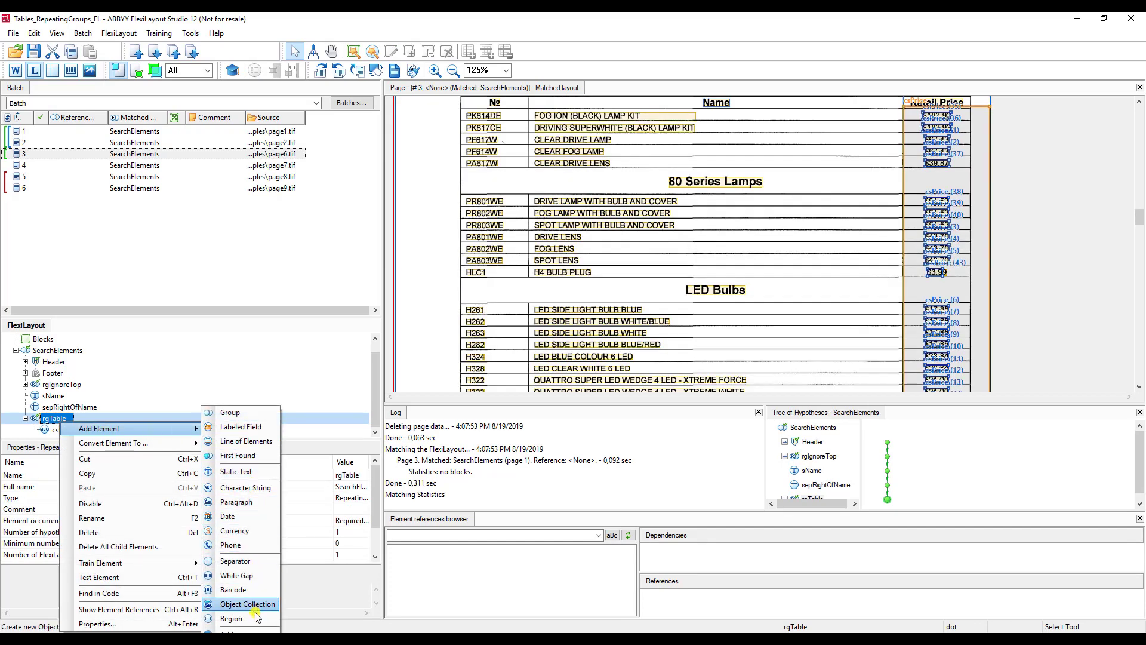
pyautogui.click(247, 413)
pyautogui.write('grpR')
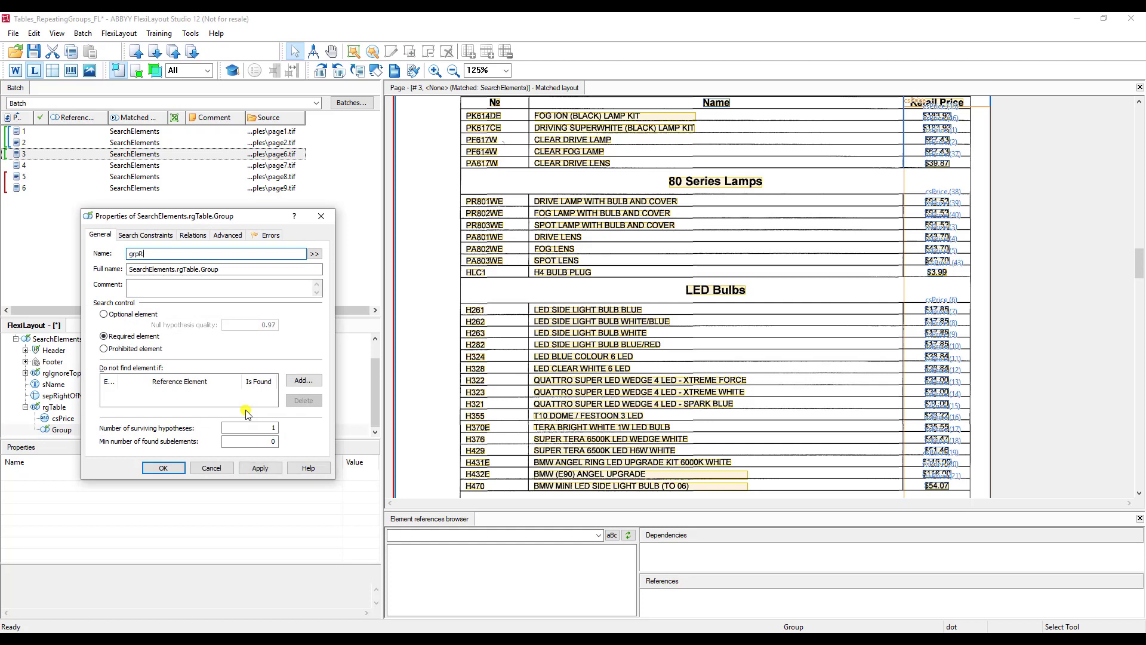
pyautogui.write('ow')
pyautogui.click(163, 468)
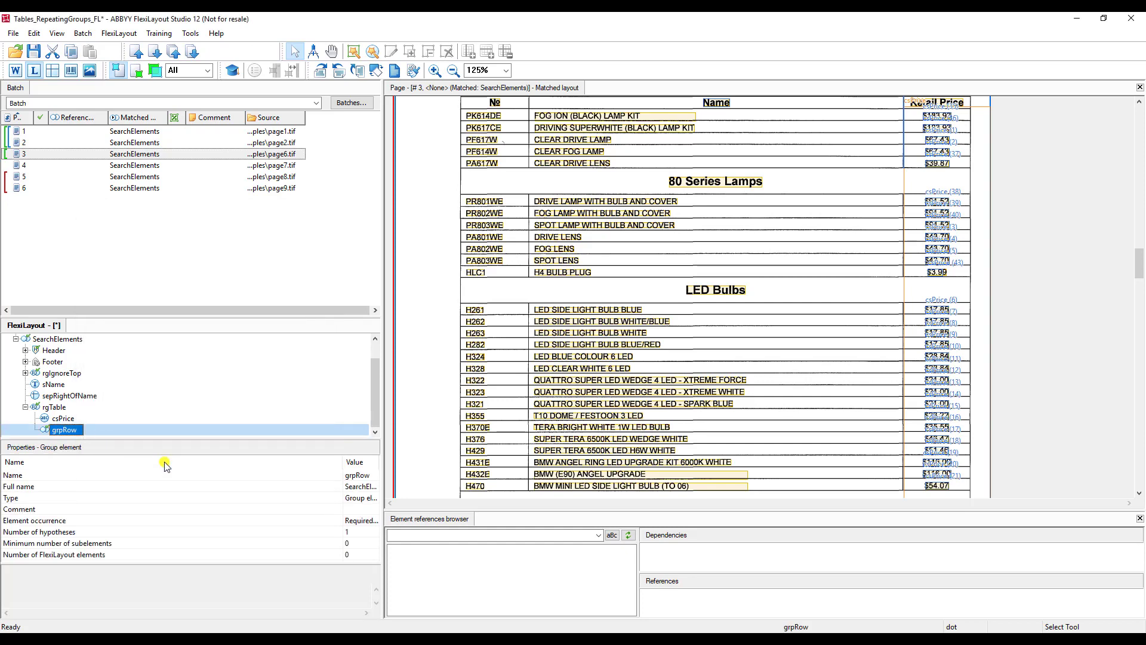
# Step: Add a condition to grpRow so it is not searched for when csPrice of the current rgTable instance is not found
pyautogui.rightClick(75, 430)
pyautogui.moveTo(134, 431)
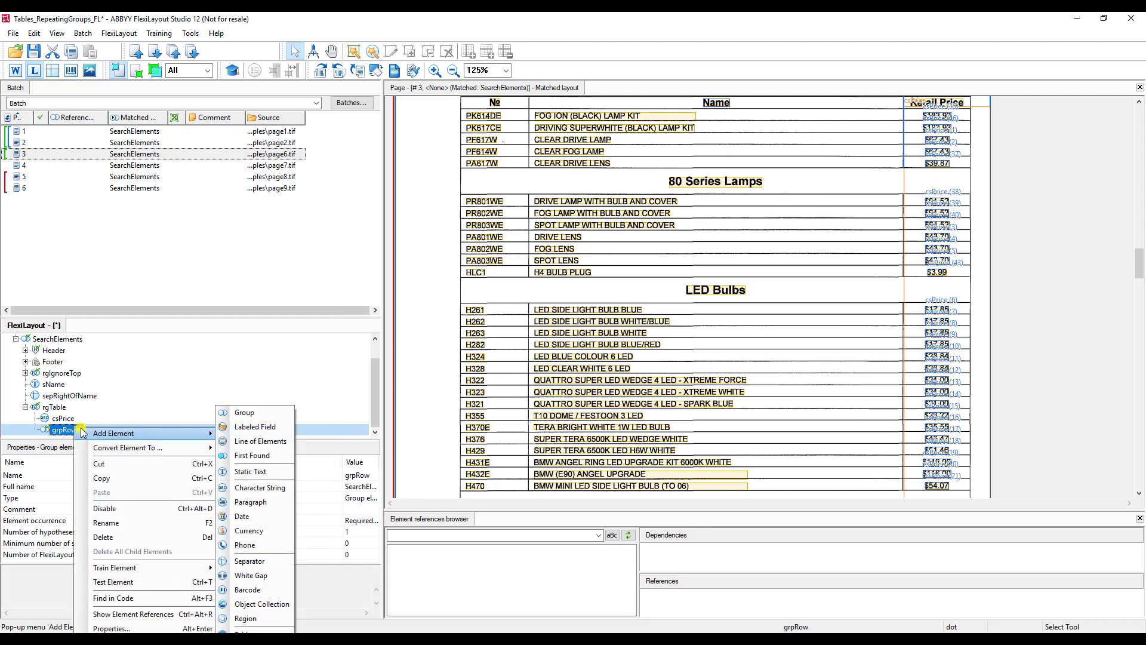
pyautogui.doubleClick(60, 430)
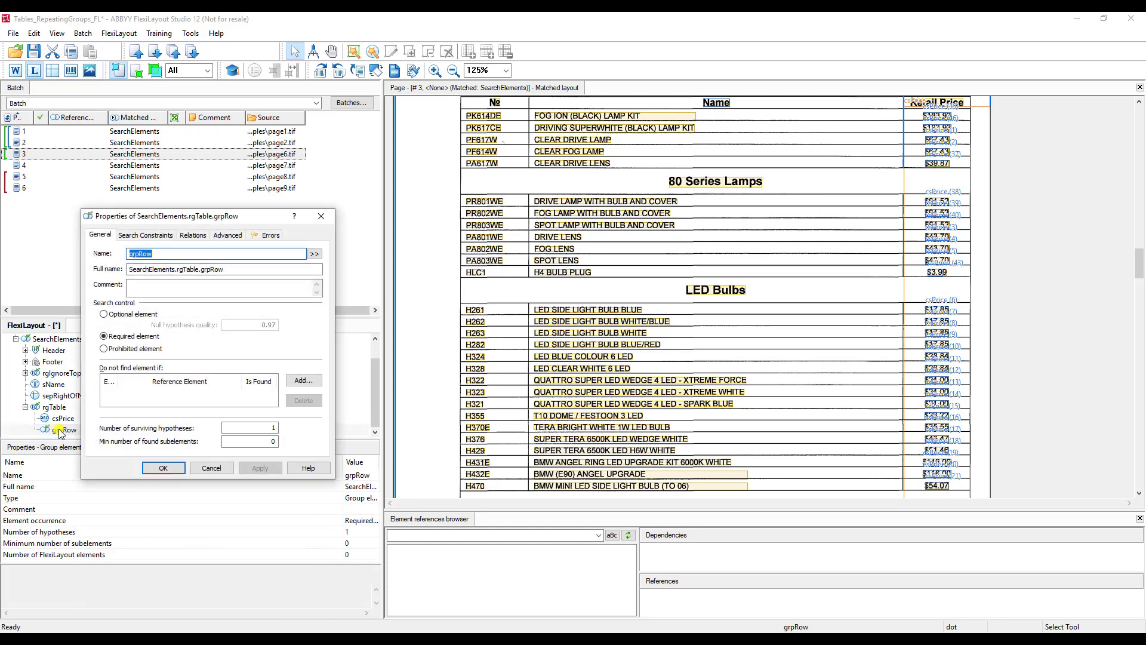
pyautogui.click(302, 381)
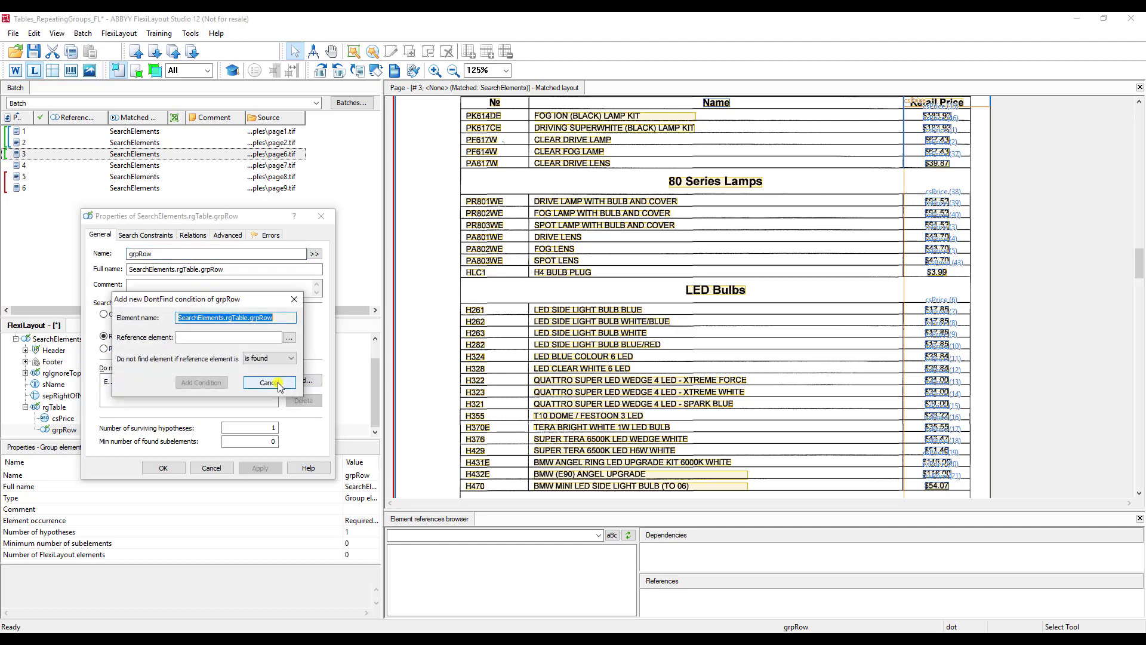
pyautogui.click(289, 338)
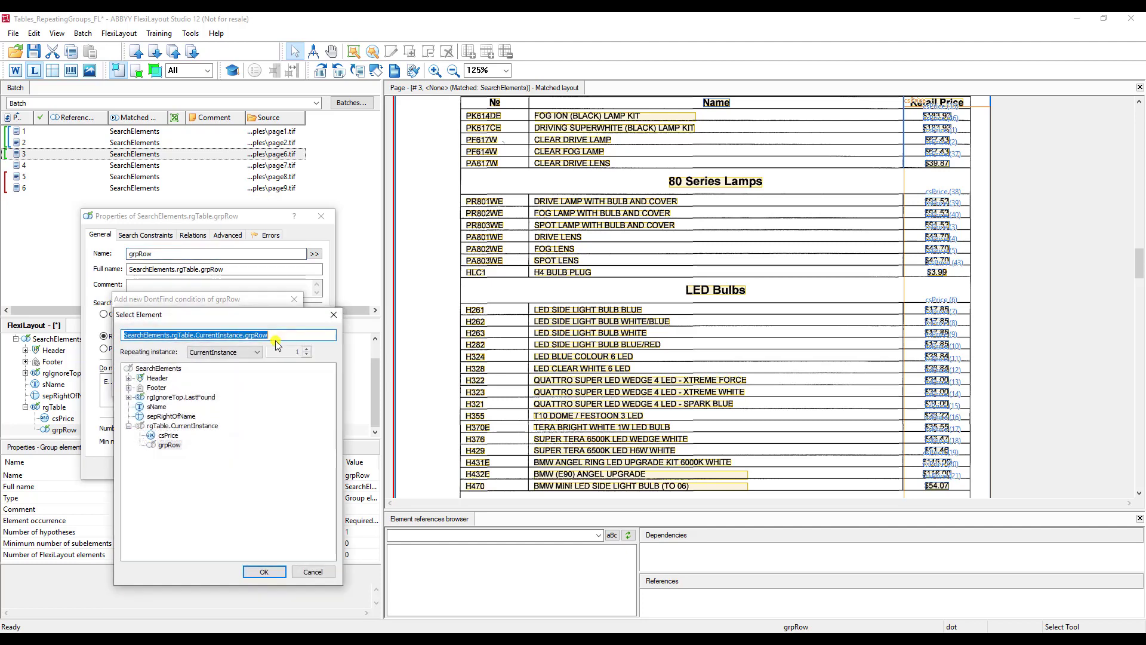
pyautogui.click(168, 436)
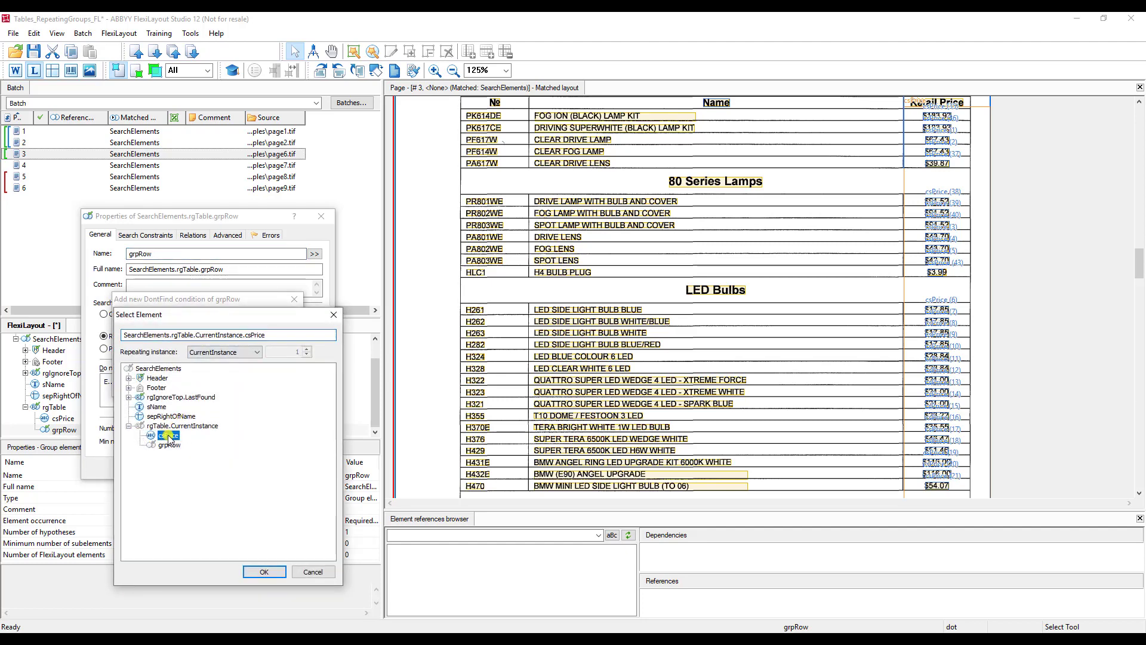
pyautogui.click(263, 571)
pyautogui.click(269, 358)
pyautogui.click(269, 377)
pyautogui.click(197, 383)
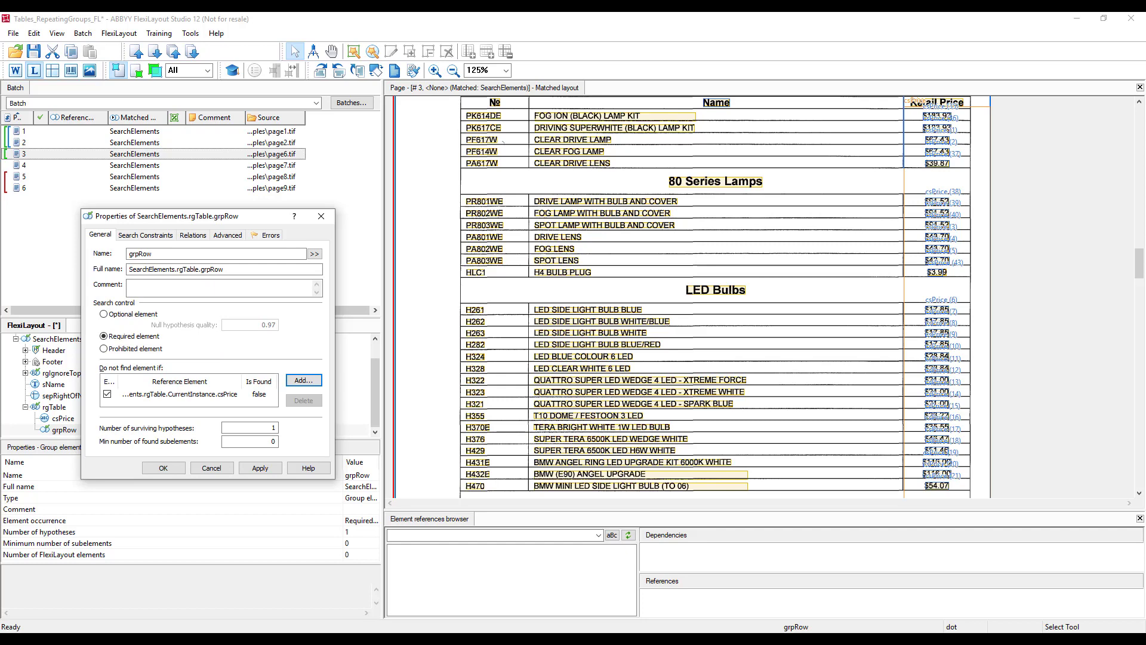
# Step: Add a relation placing grpRow below the top boundary of the current instance's csPrice with an offset of -8
pyautogui.scroll(2, 990, 179)
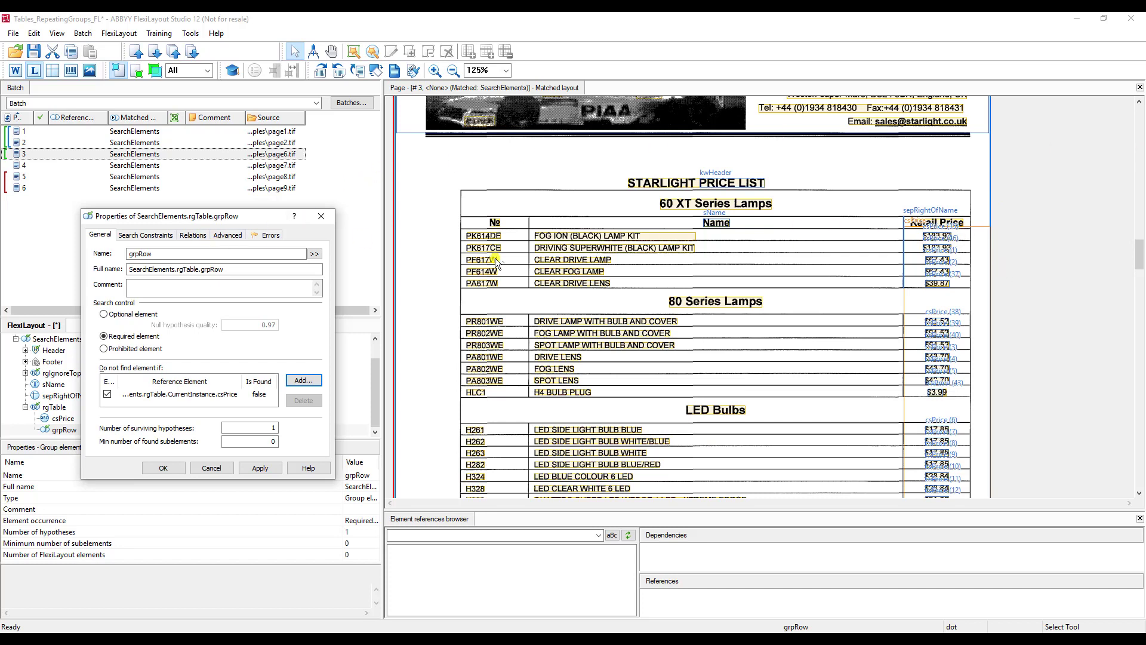
pyautogui.click(185, 236)
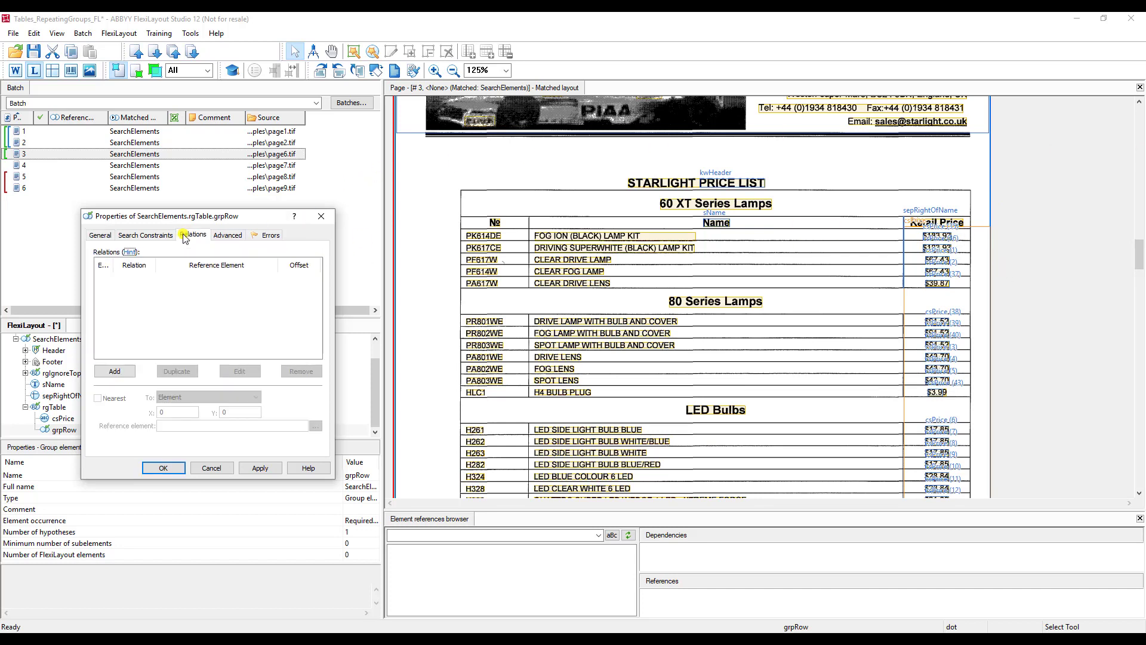
pyautogui.click(122, 371)
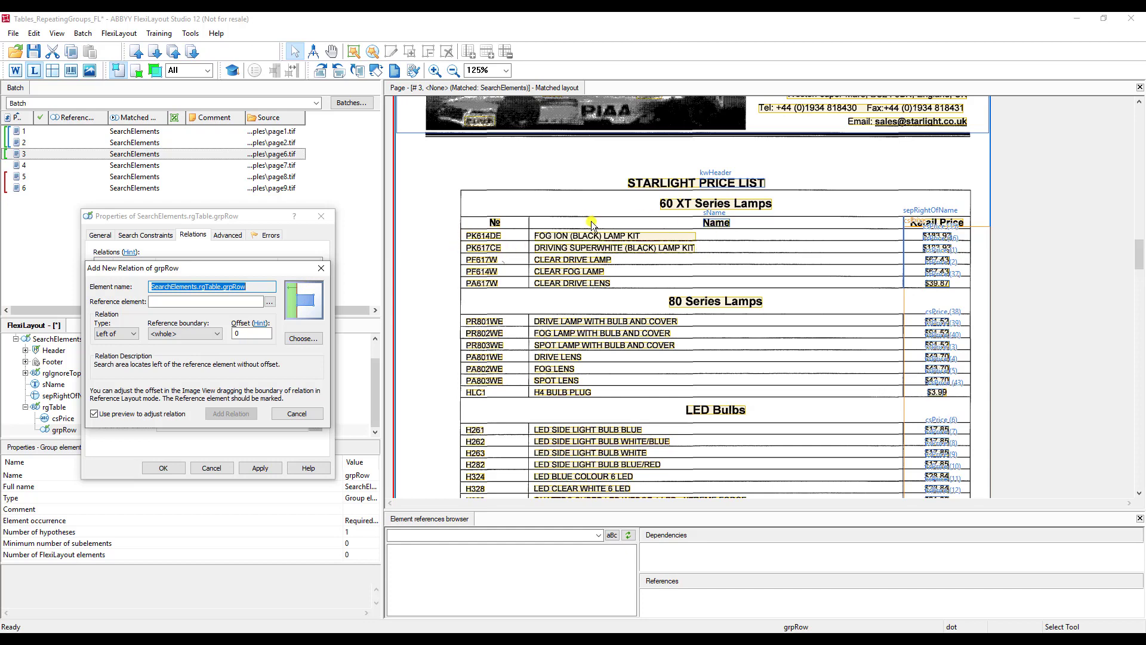
pyautogui.click(269, 302)
pyautogui.doubleClick(141, 404)
pyautogui.click(117, 333)
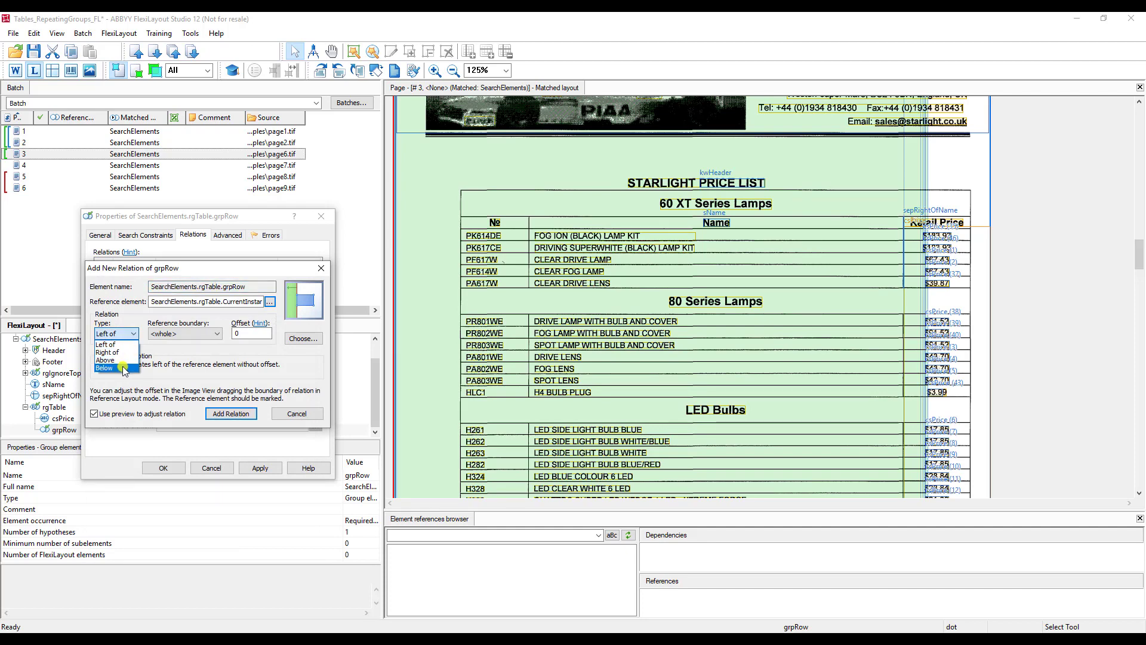
pyautogui.click(122, 367)
pyautogui.click(196, 334)
pyautogui.click(179, 351)
pyautogui.doubleClick(263, 332)
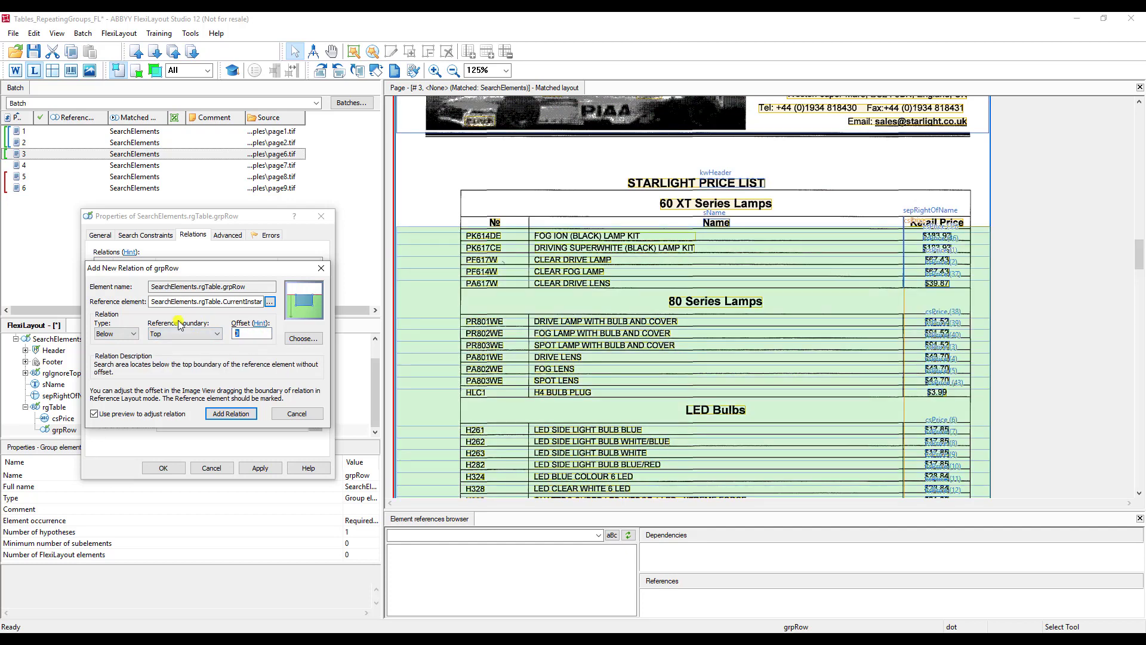
pyautogui.write('-8')
pyautogui.click(231, 414)
# Step: Add a relation placing grpRow above the bottom boundary of the current instance's csPrice with offset -8, and save the group's properties
pyautogui.click(115, 371)
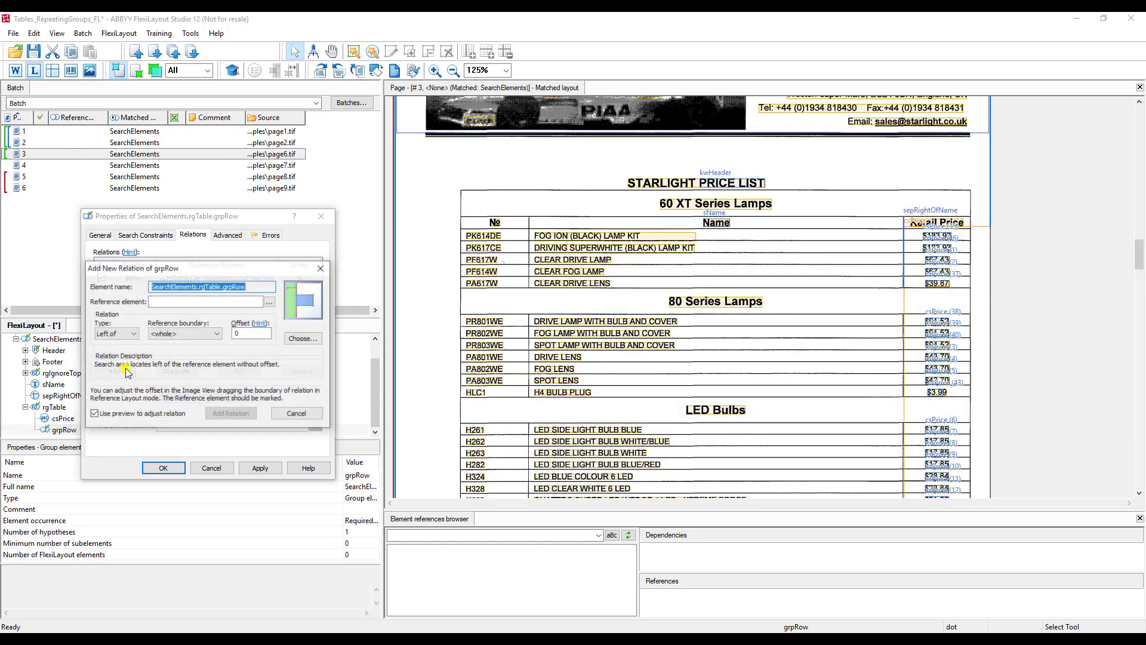
pyautogui.click(270, 301)
pyautogui.doubleClick(149, 413)
pyautogui.click(121, 333)
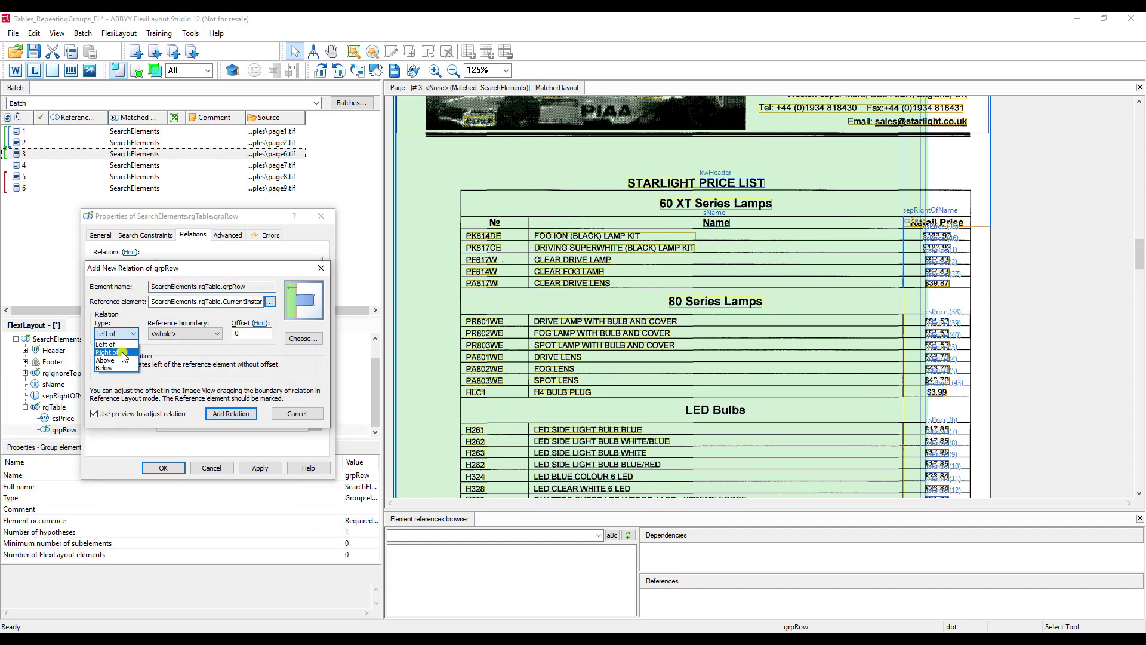
pyautogui.click(118, 358)
pyautogui.click(182, 333)
pyautogui.click(179, 360)
pyautogui.press('Tab')
pyautogui.write('-8')
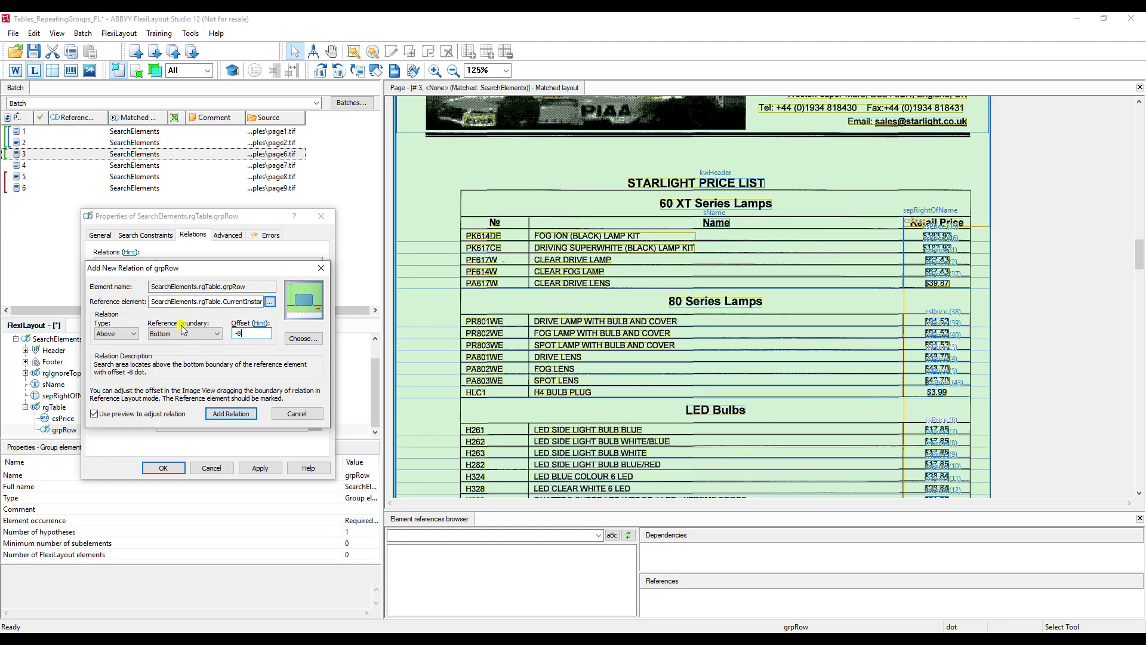
pyautogui.click(218, 416)
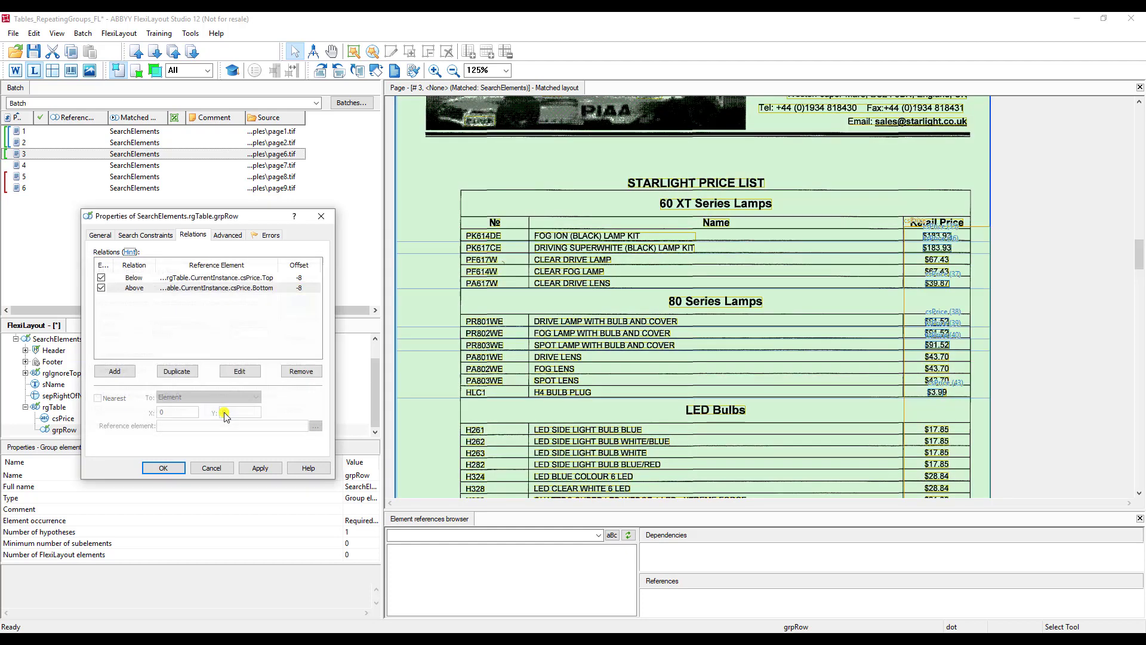
pyautogui.click(274, 469)
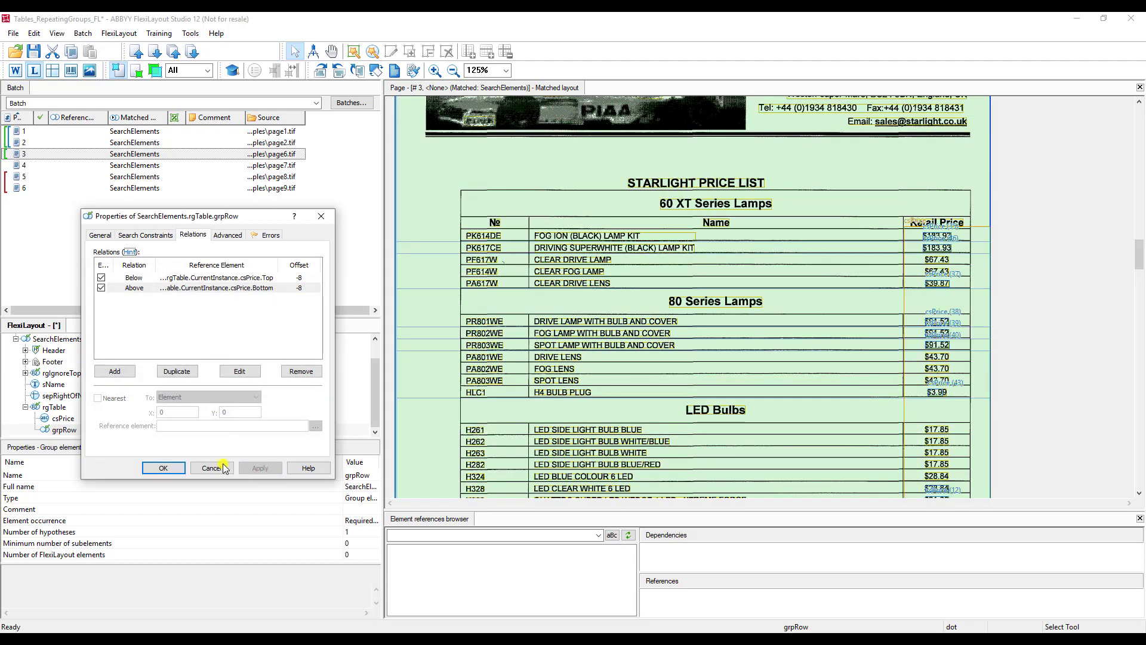
pyautogui.click(162, 468)
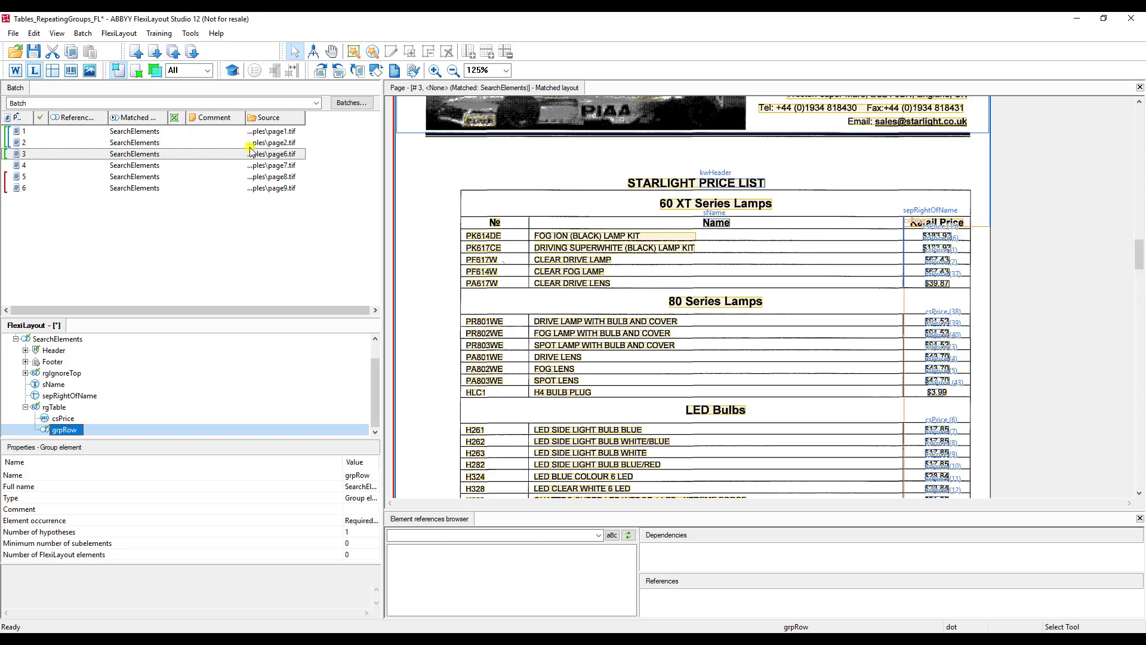
# Step: Match the updated FlexiLayout on page 1 to test the grpRow group
pyautogui.click(293, 131)
pyautogui.rightClick(295, 132)
pyautogui.click(321, 142)
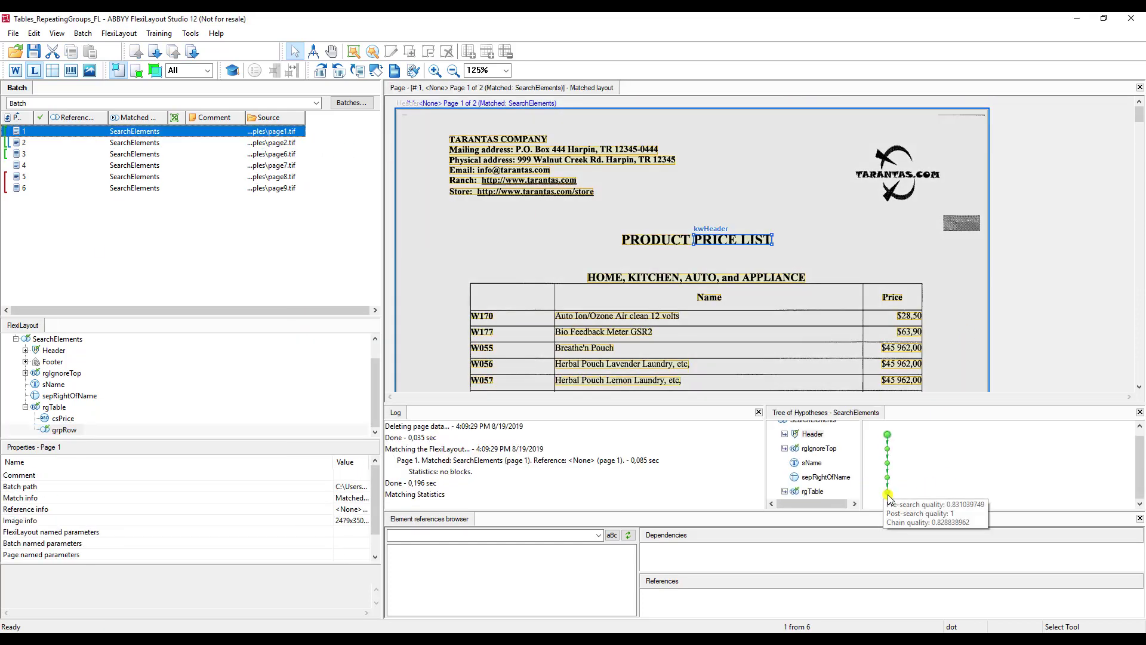
# Step: Inspect the csPrice and grpRow hypotheses of the second rgTable instance on page 1
pyautogui.click(888, 494)
pyautogui.doubleClick(888, 494)
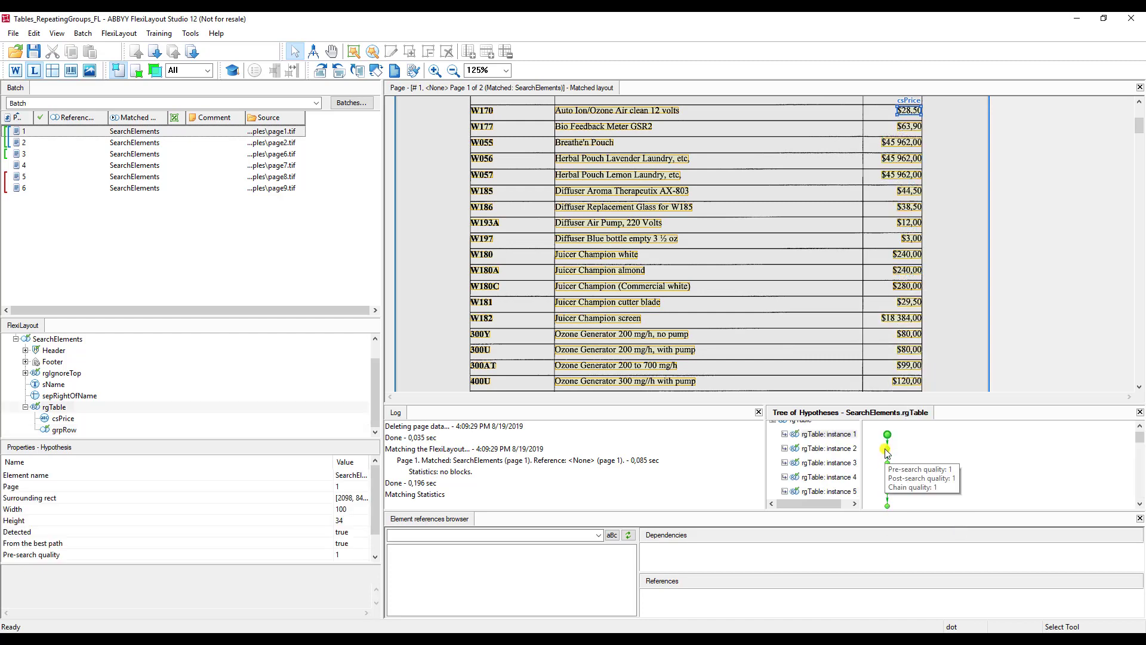
pyautogui.click(888, 445)
pyautogui.click(888, 458)
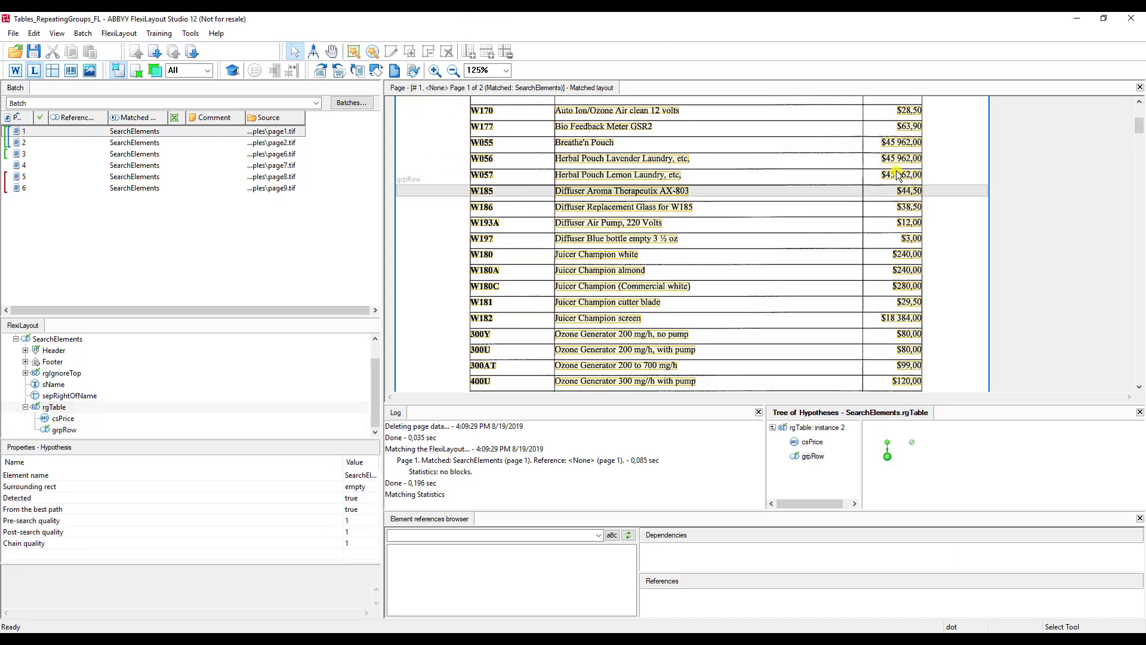
pyautogui.click(887, 441)
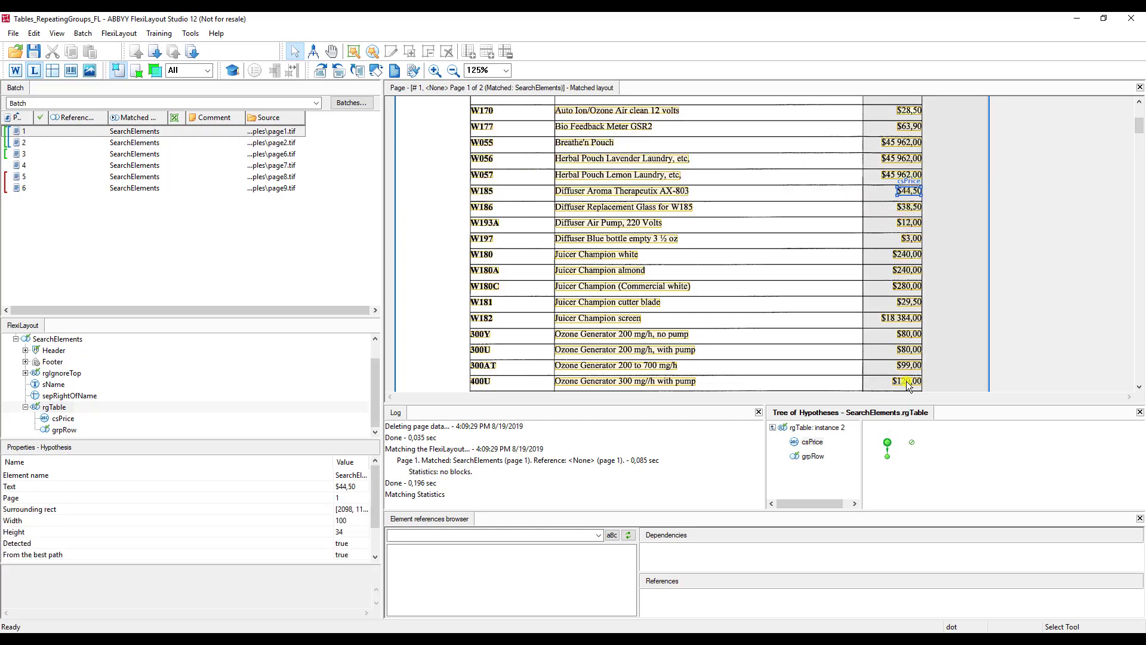
pyautogui.click(887, 457)
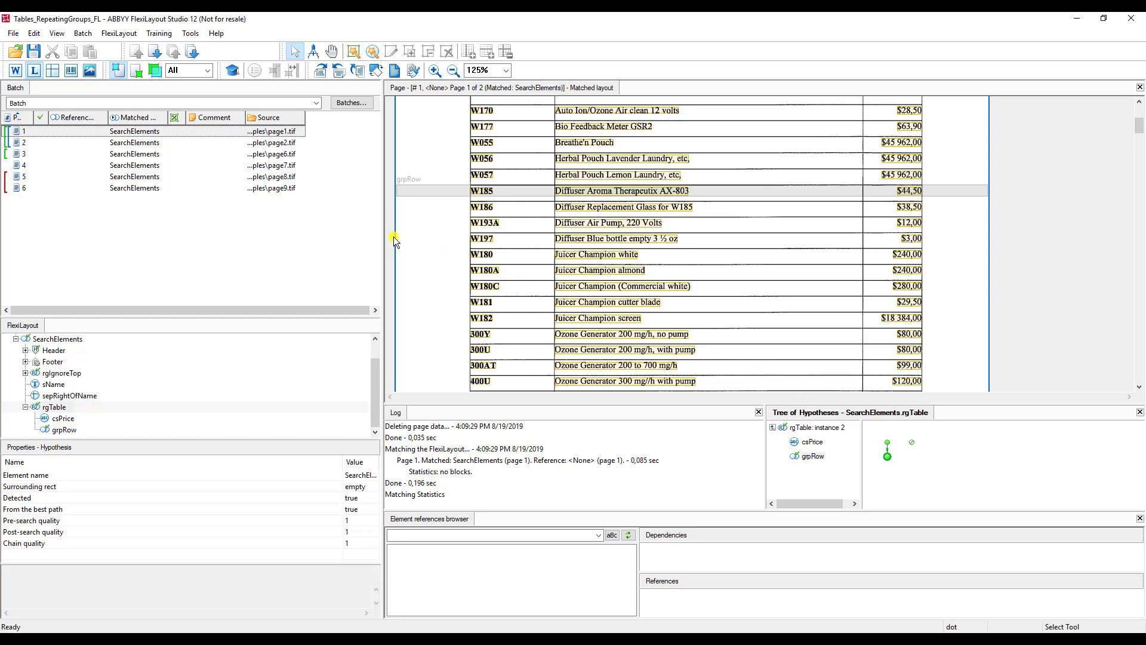
# Step: Add a Character String element named csPartName inside the grpRow group
pyautogui.rightClick(62, 433)
pyautogui.moveTo(114, 441)
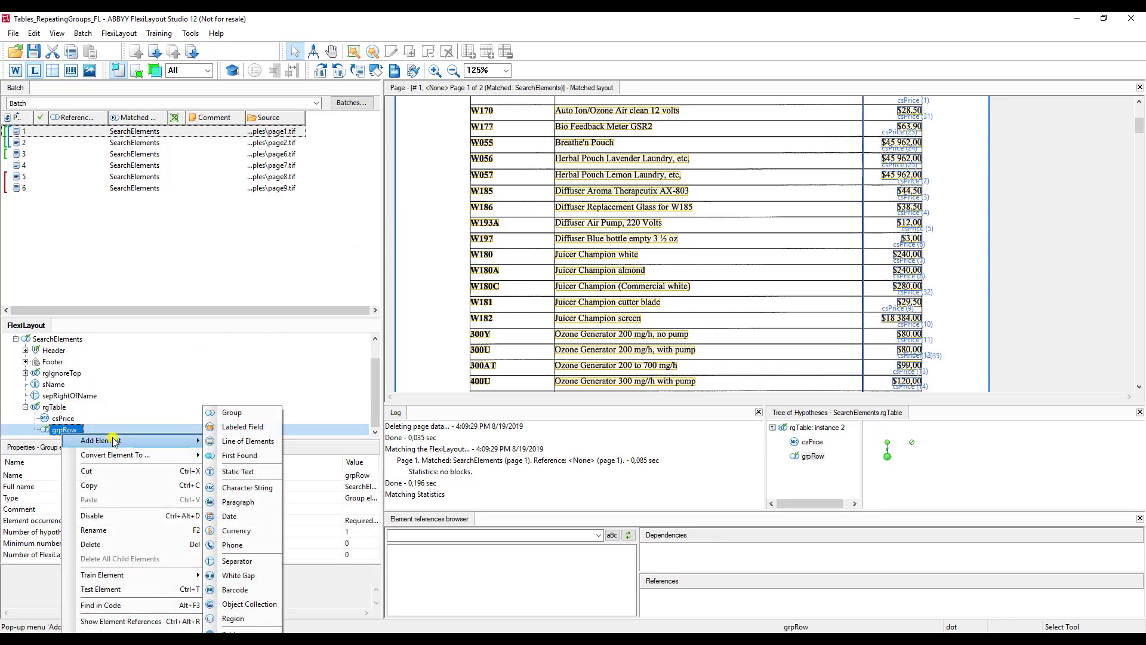
pyautogui.click(256, 487)
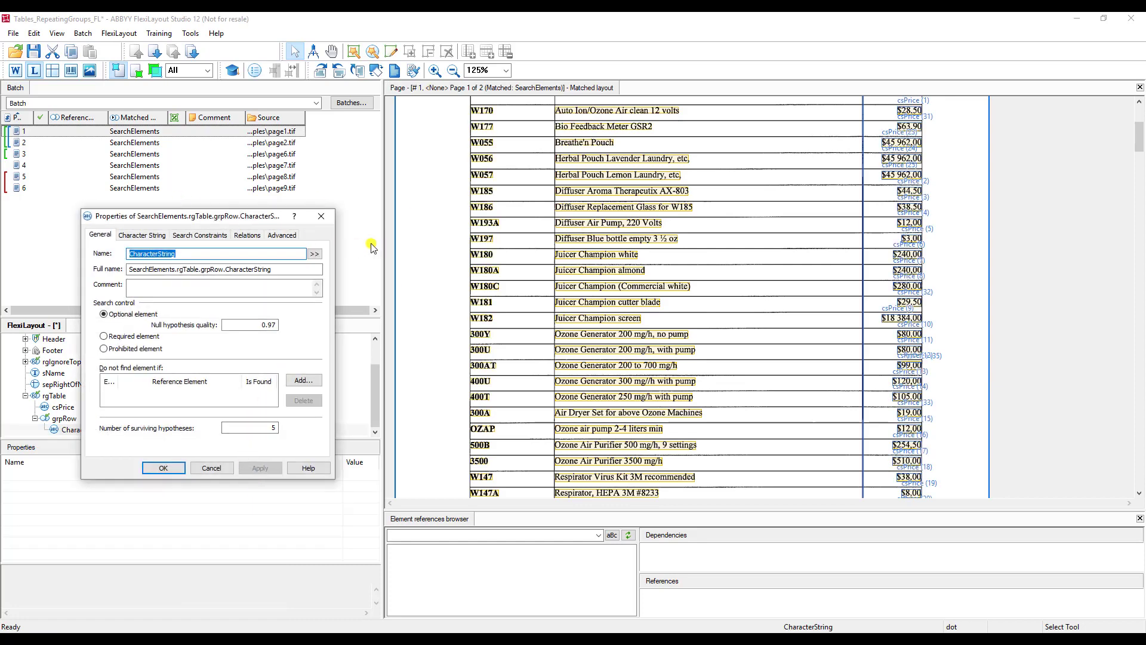
pyautogui.write('csPartName')
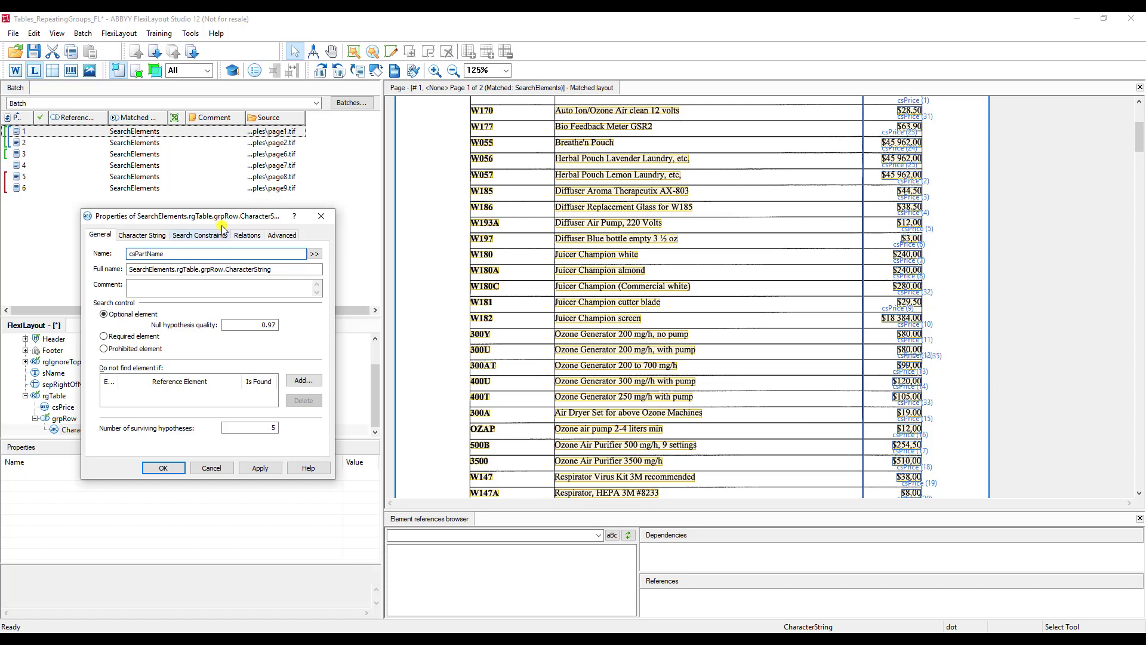
pyautogui.click(156, 236)
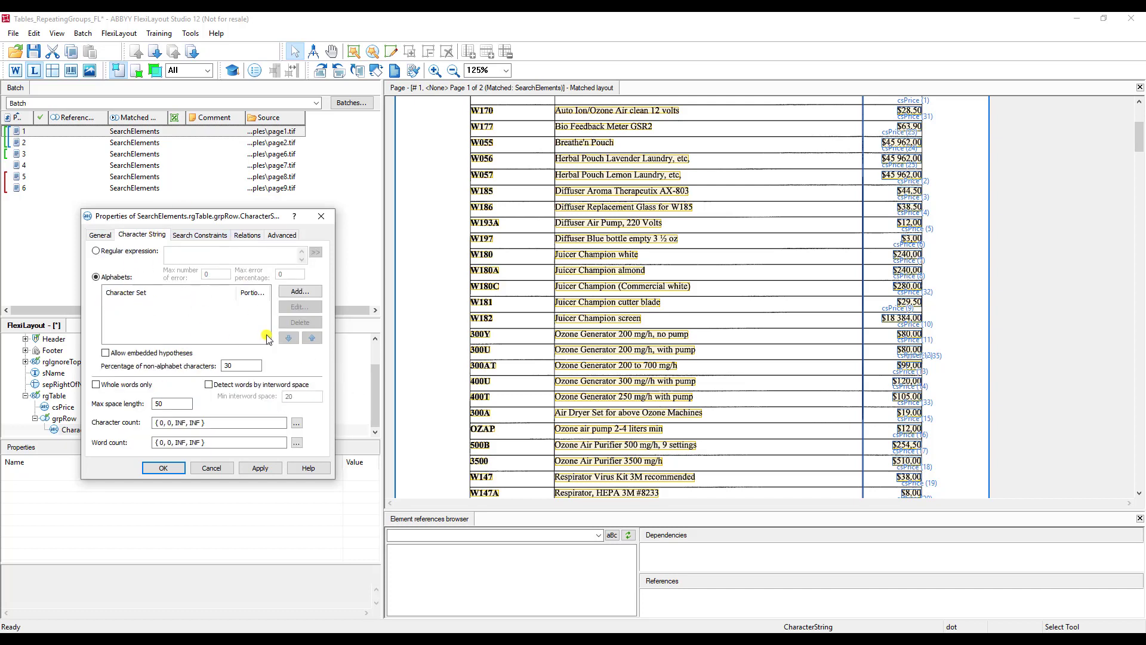
pyautogui.scroll(3, 704, 278)
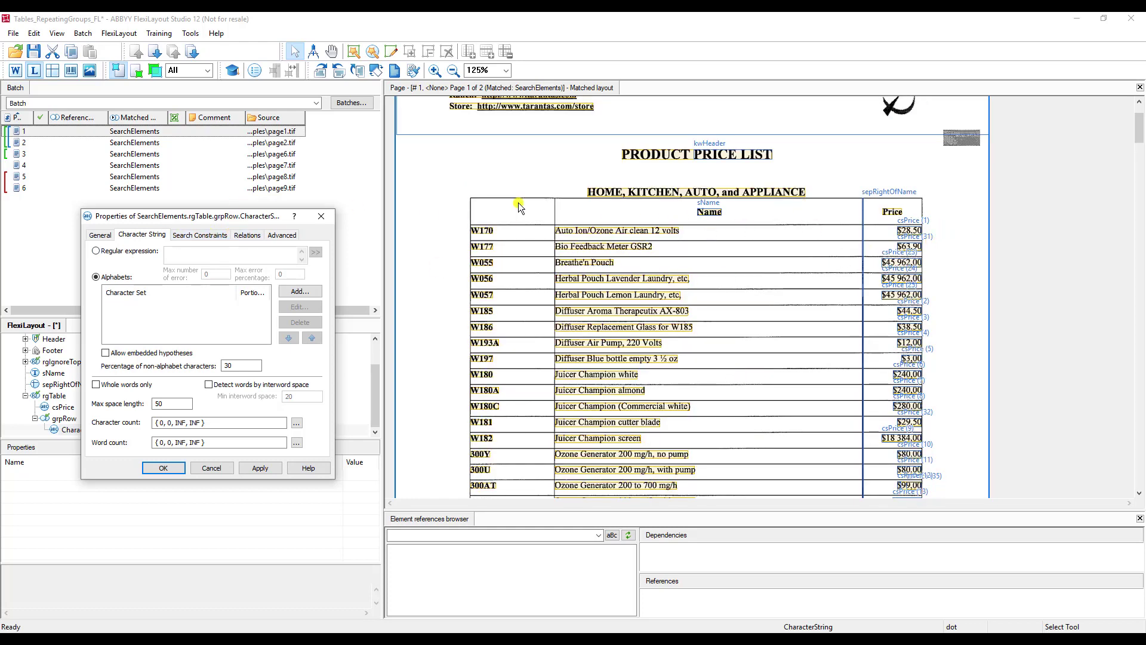
# Step: Add a relation placing csPartName left of the current rgTable instance's csPrice with offset 0, keeping the default alphabet settings
pyautogui.click(248, 237)
pyautogui.click(178, 380)
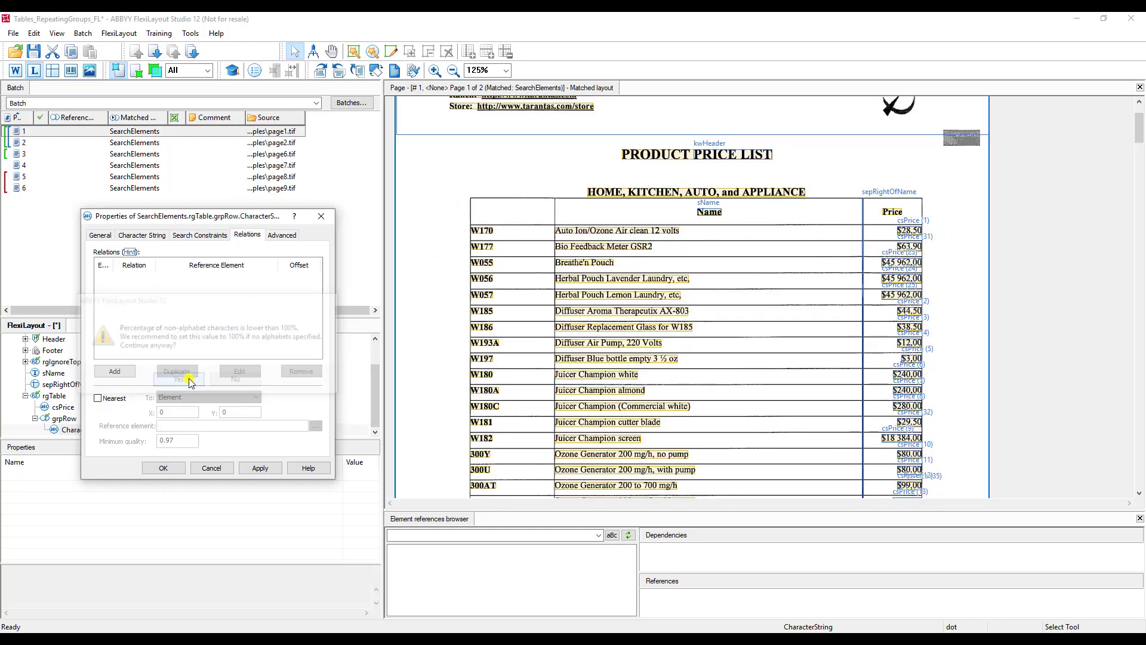
pyautogui.click(122, 372)
pyautogui.click(270, 302)
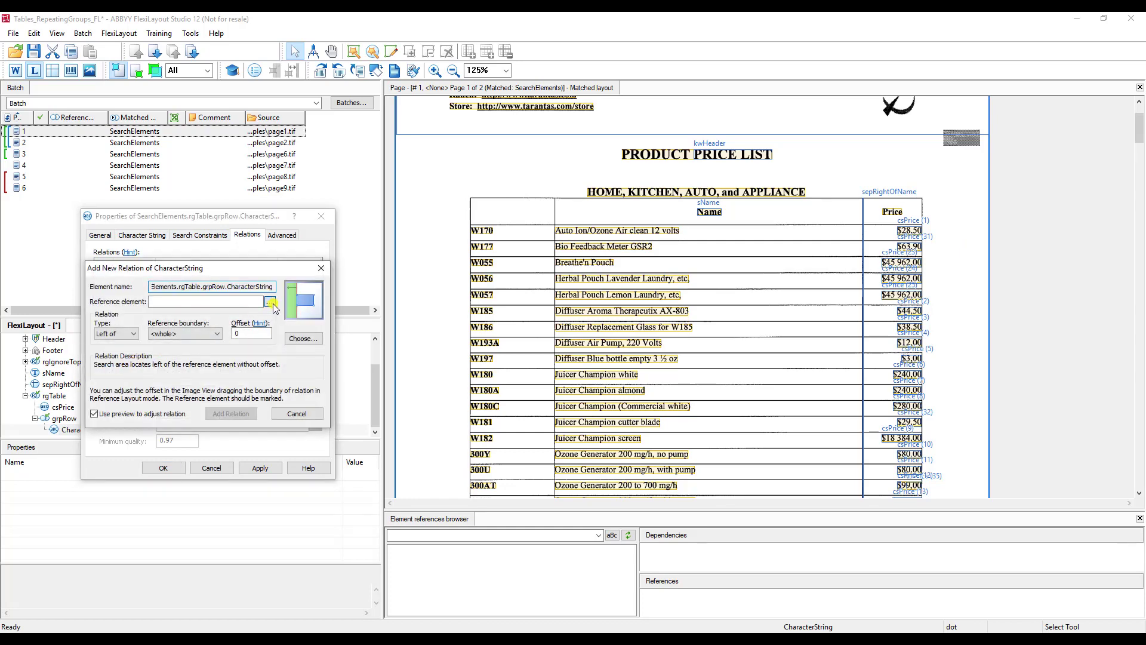
pyautogui.doubleClick(141, 404)
pyautogui.click(119, 333)
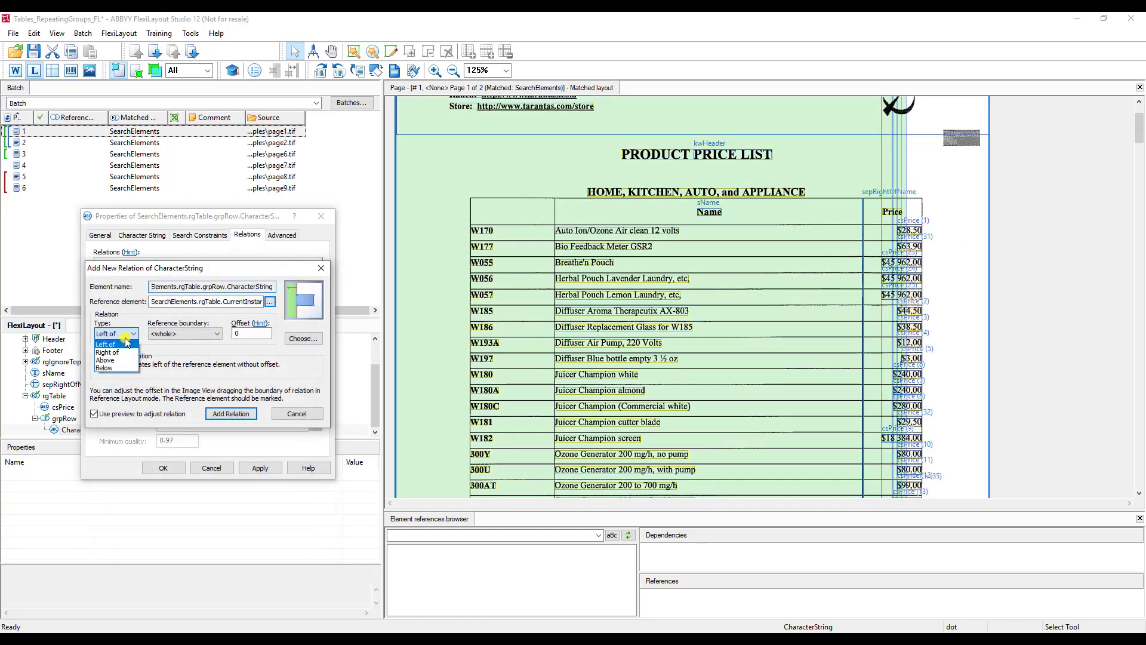
pyautogui.click(128, 345)
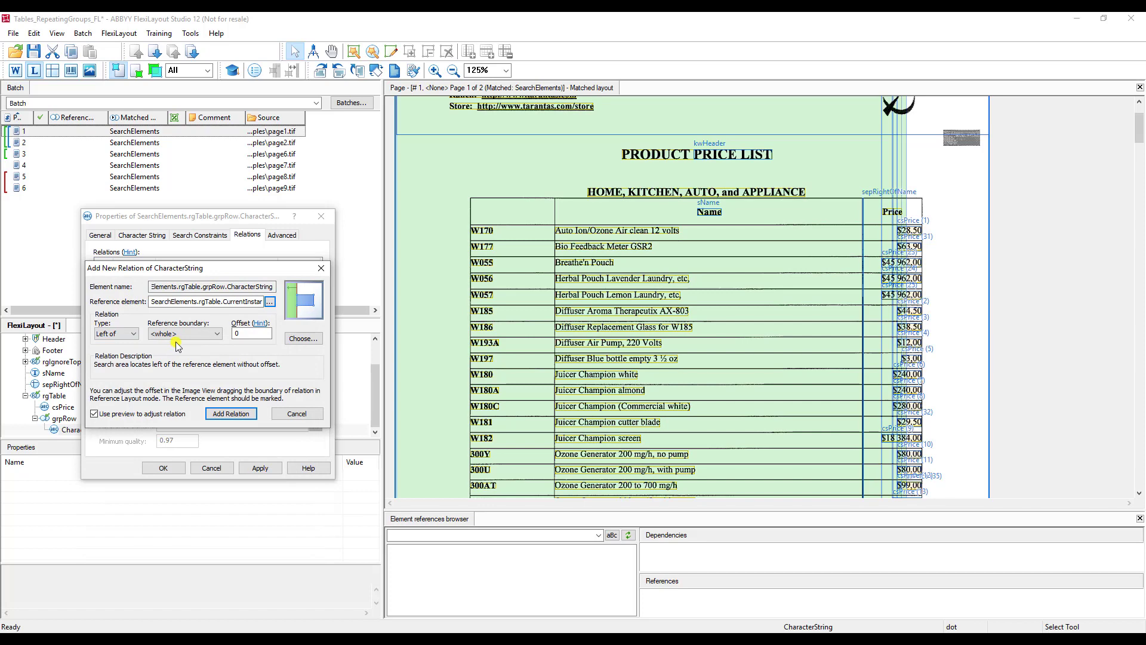
pyautogui.click(233, 413)
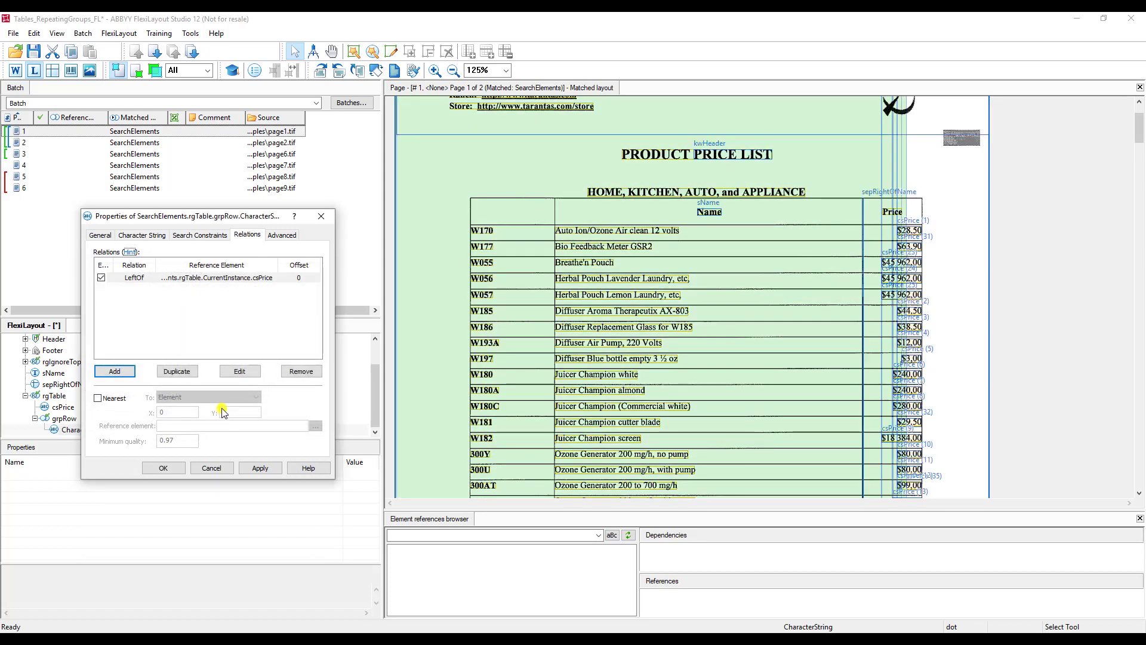
# Step: Make csPartName the string nearest to the page right edge and save its properties
pyautogui.click(111, 398)
pyautogui.click(176, 399)
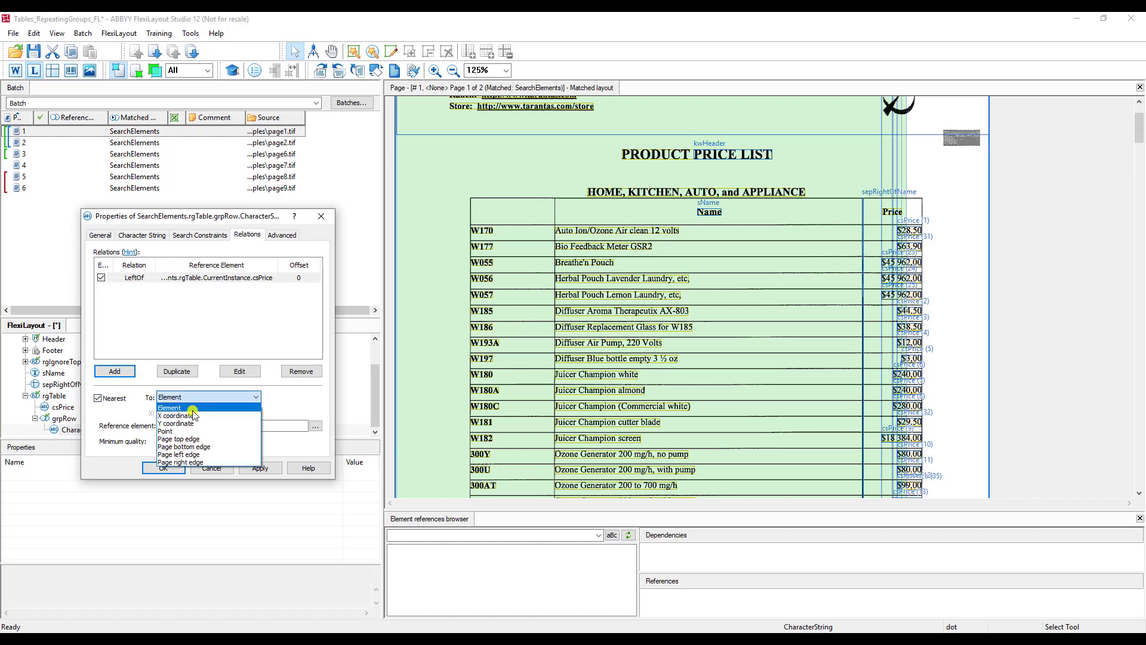
pyautogui.click(195, 463)
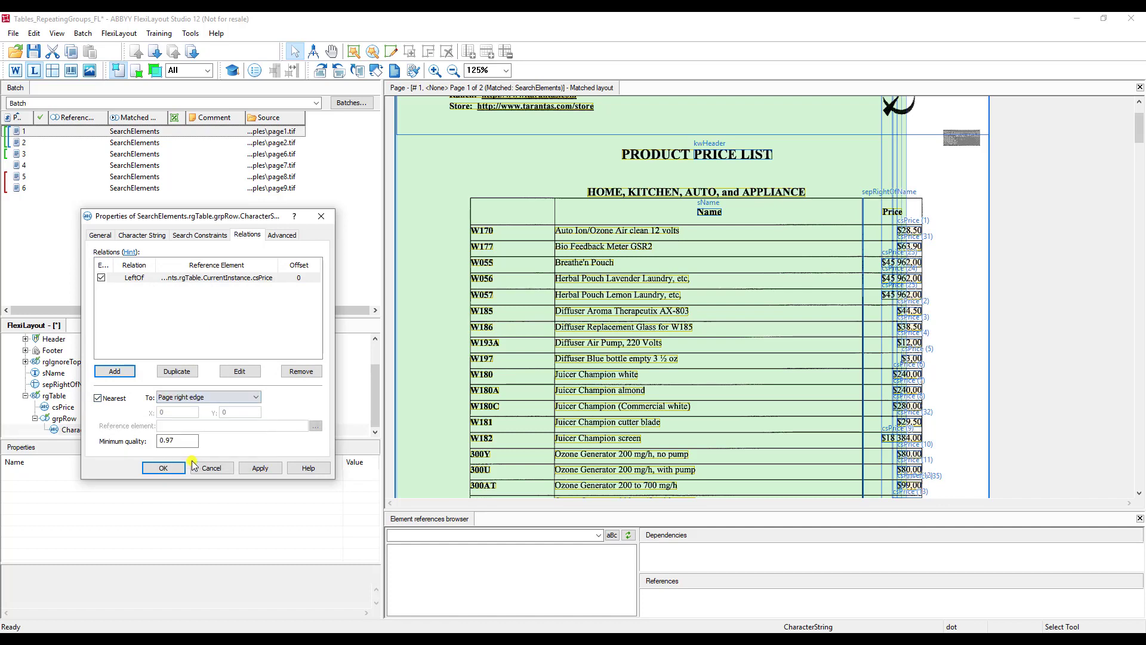
pyautogui.click(176, 468)
# Step: Add a second Character String element inside grpRow and name it csPartNo
pyautogui.rightClick(71, 423)
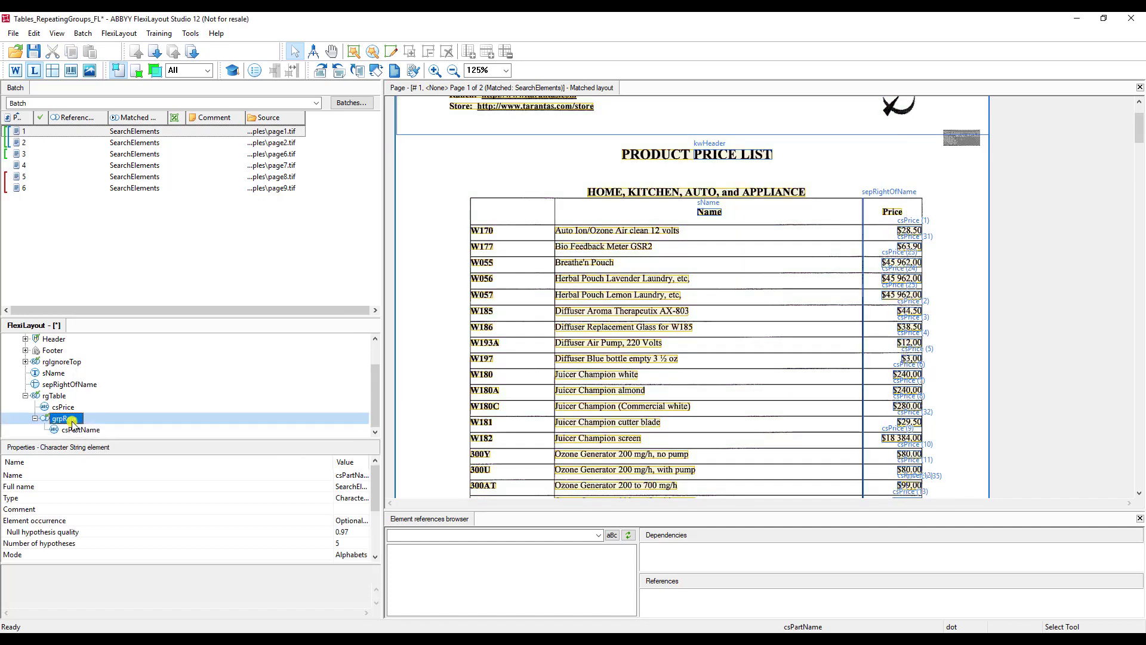
pyautogui.moveTo(179, 428)
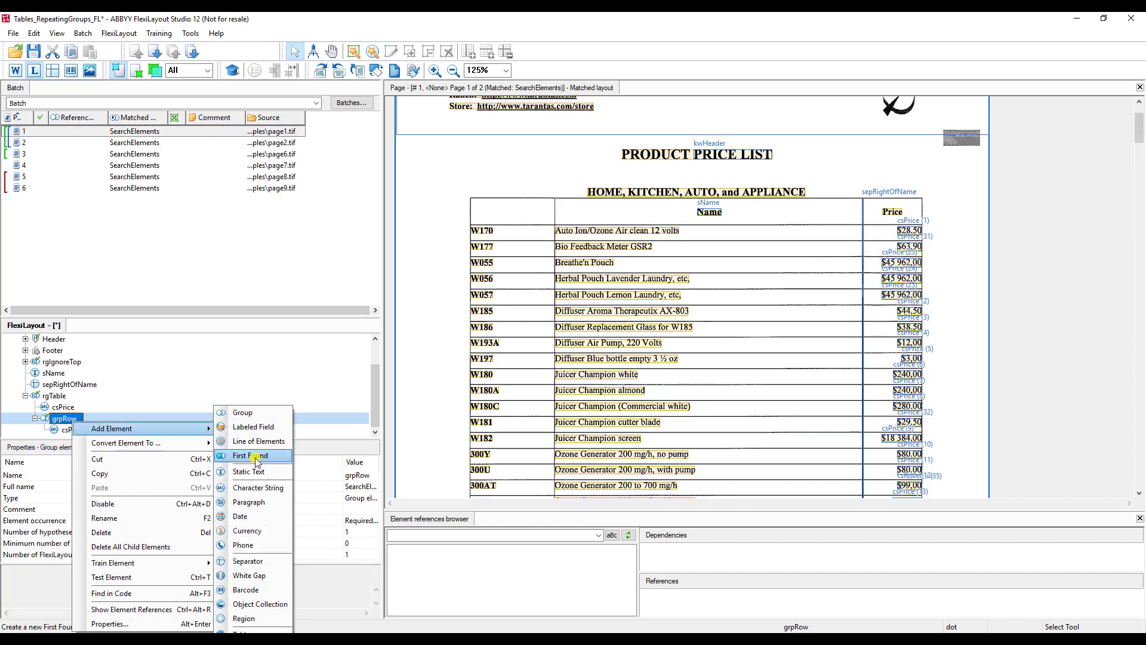
pyautogui.click(263, 488)
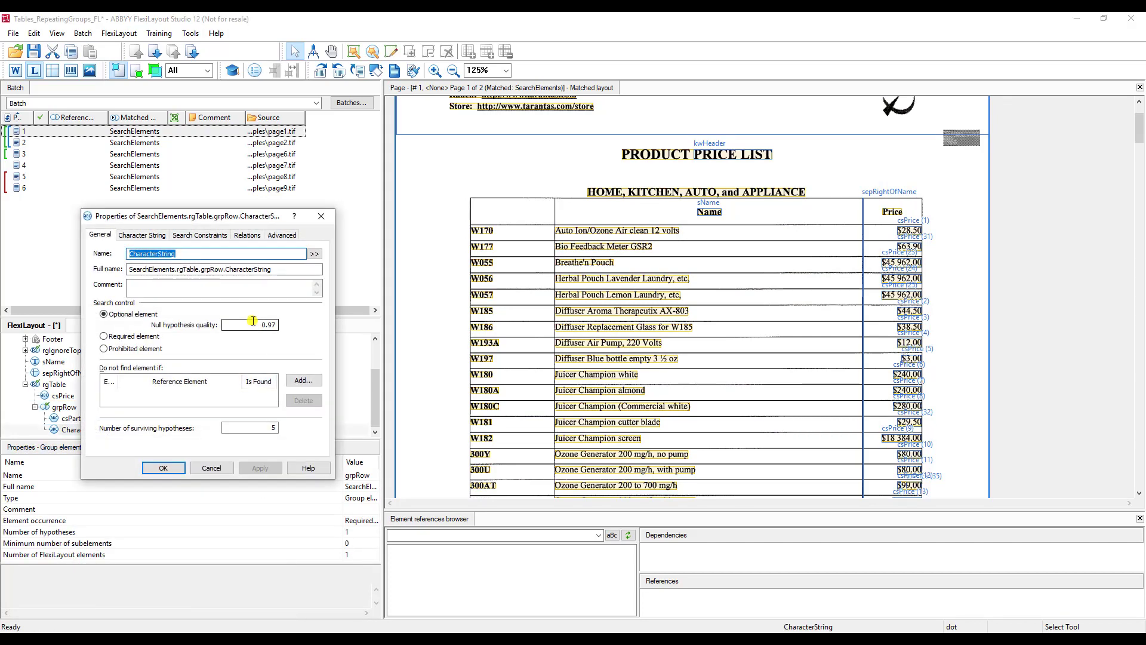
pyautogui.write('csPartNo')
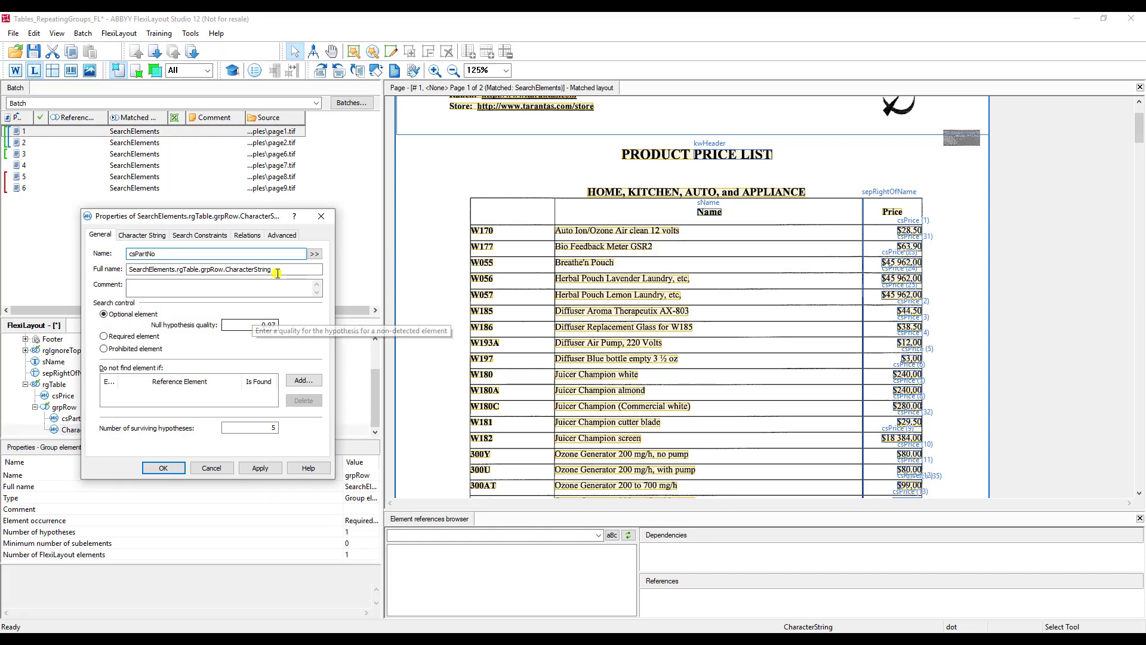
pyautogui.press('Escape')
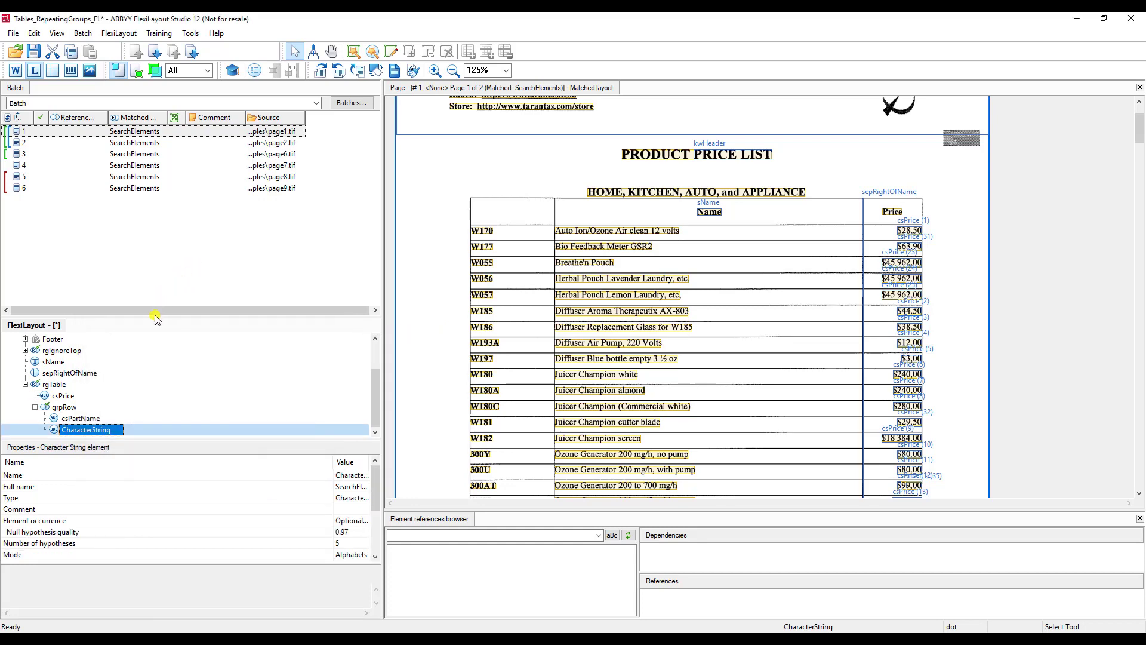
pyautogui.doubleClick(93, 433)
pyautogui.write('csPartNo')
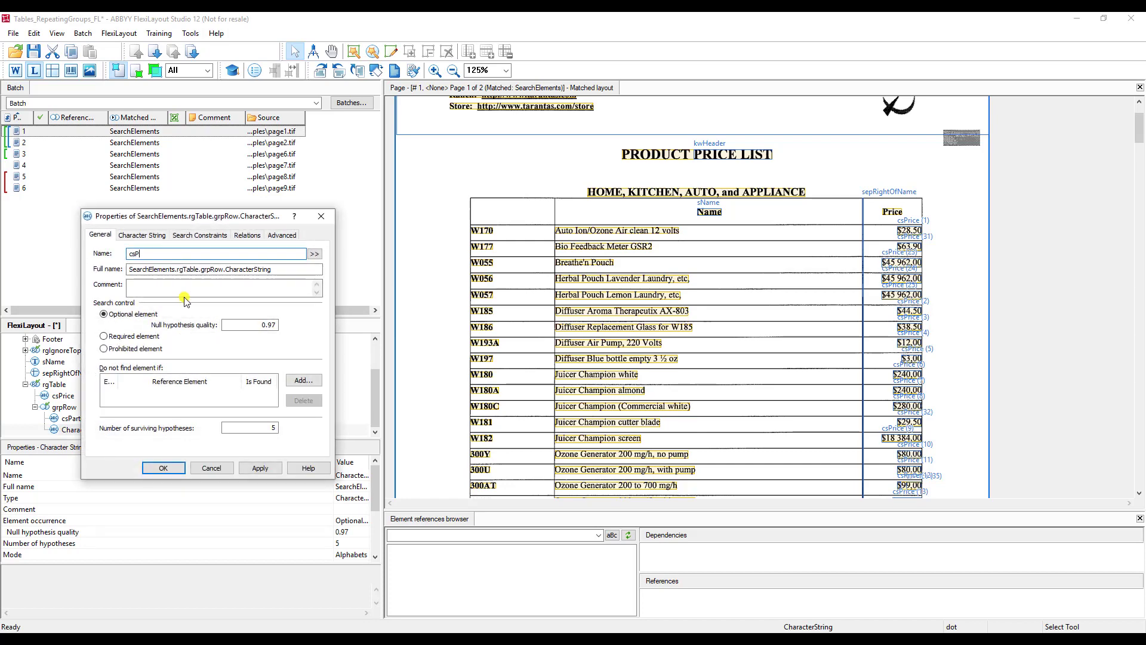
# Step: Add a relation placing csPartNo left of the current instance's csPartName with offset 0, keeping the default alphabet settings
pyautogui.click(150, 235)
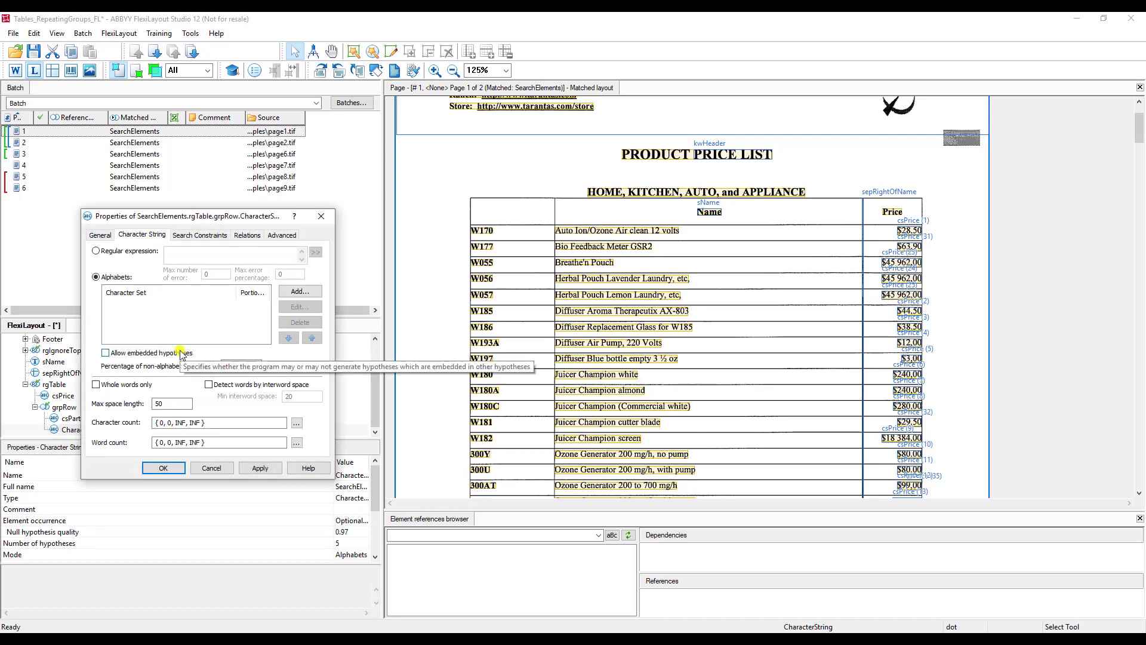
pyautogui.click(245, 236)
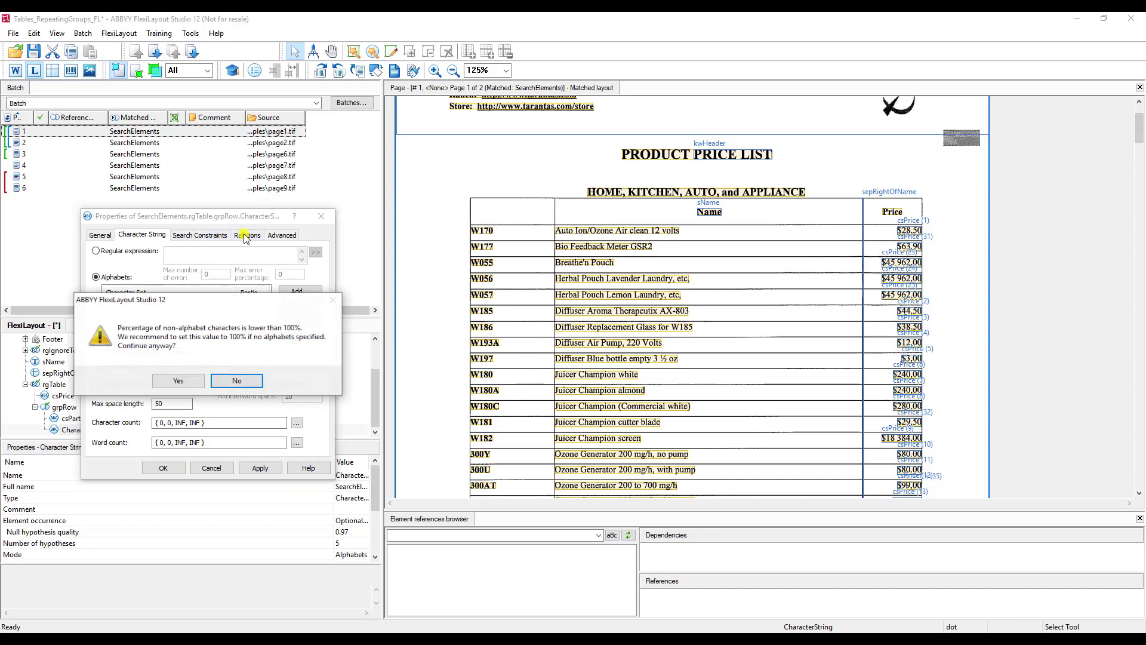
pyautogui.click(189, 379)
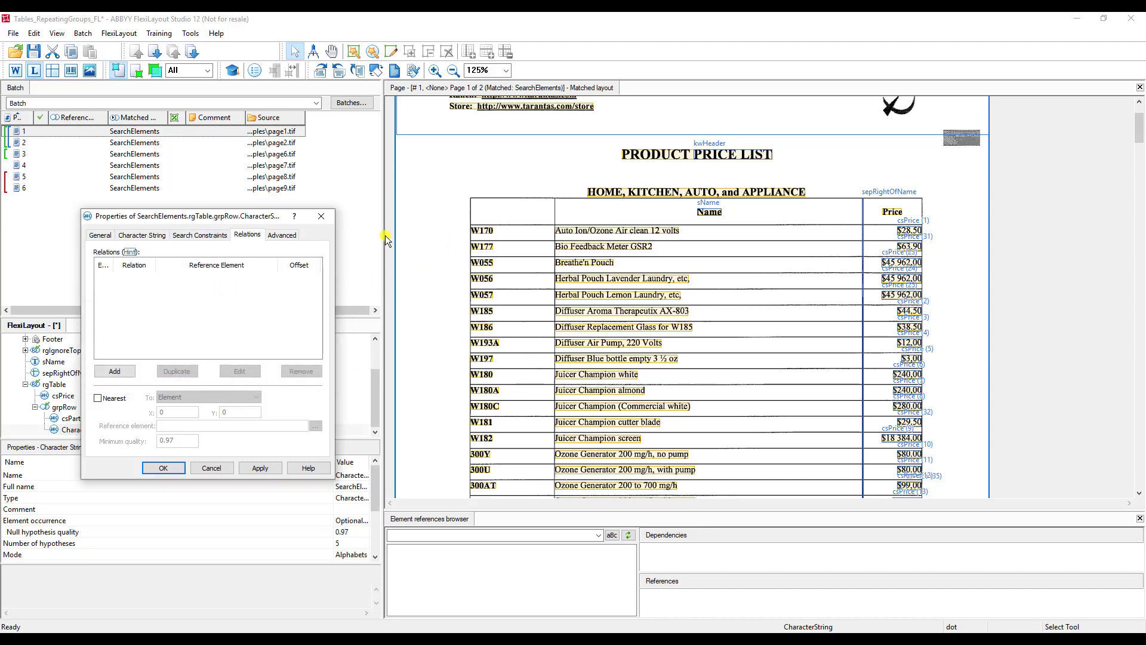
pyautogui.moveTo(204, 215); pyautogui.dragTo(274, 172)
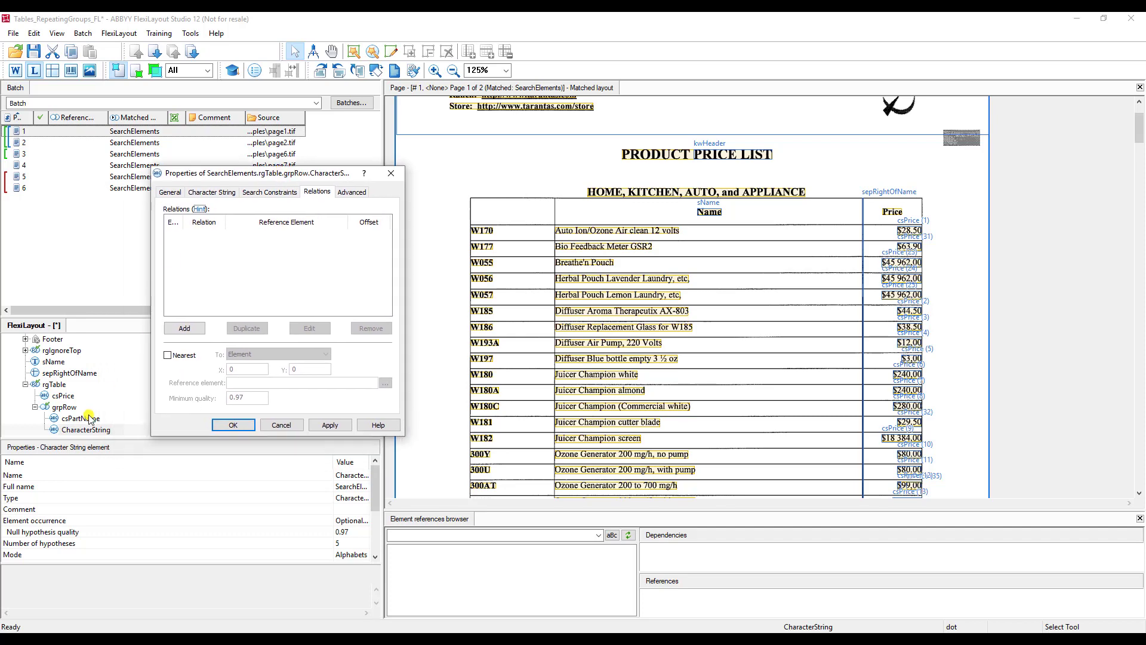
pyautogui.click(185, 328)
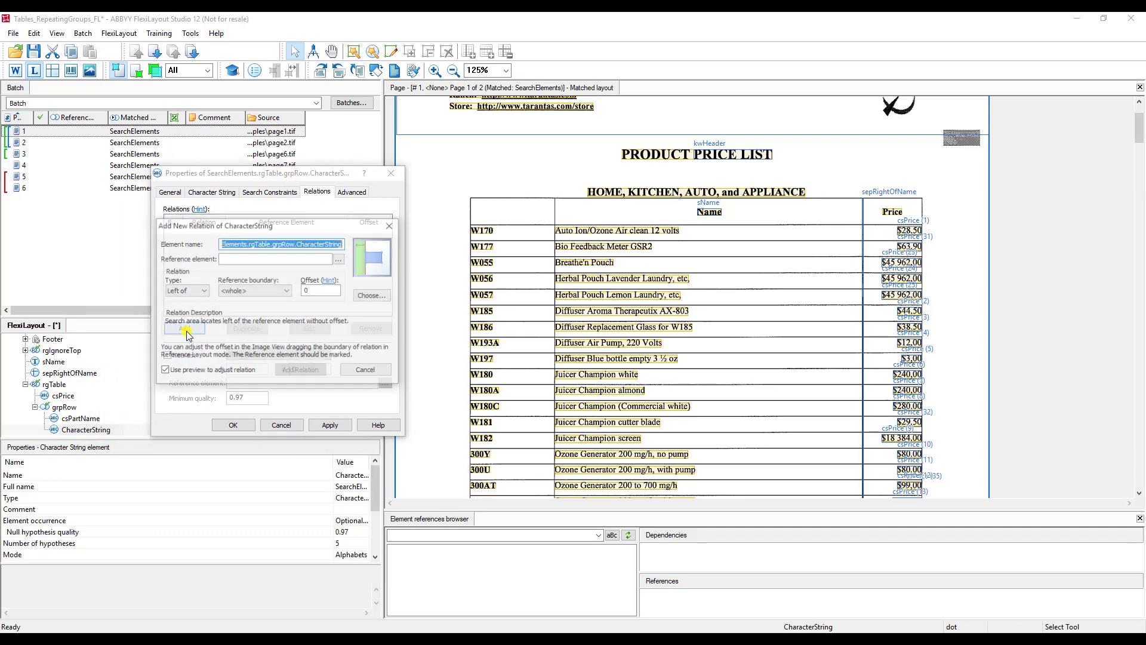
pyautogui.click(339, 259)
pyautogui.doubleClick(237, 381)
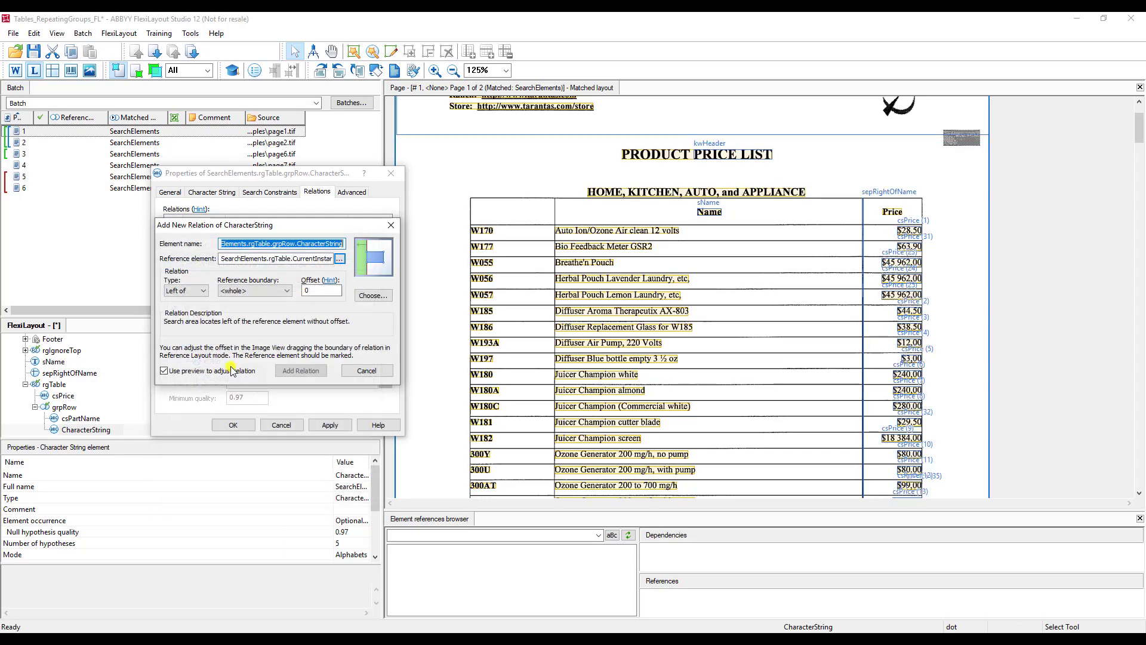
pyautogui.click(186, 291)
pyautogui.click(188, 301)
pyautogui.click(300, 371)
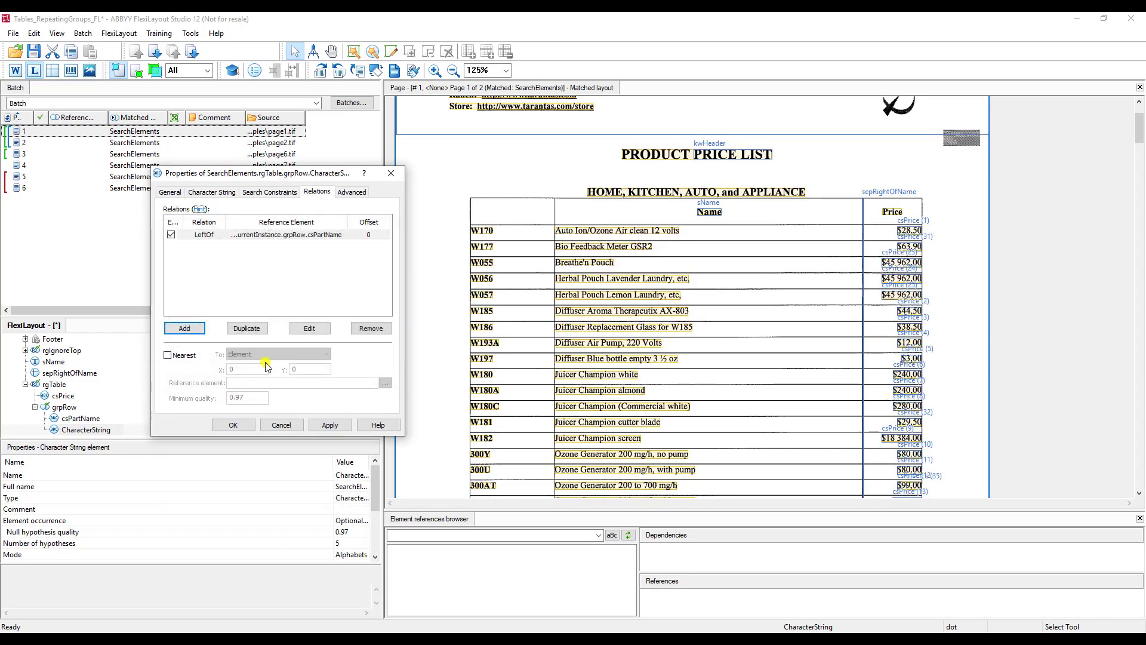
# Step: Make csPartNo the string nearest to the page left edge and save its properties
pyautogui.click(191, 356)
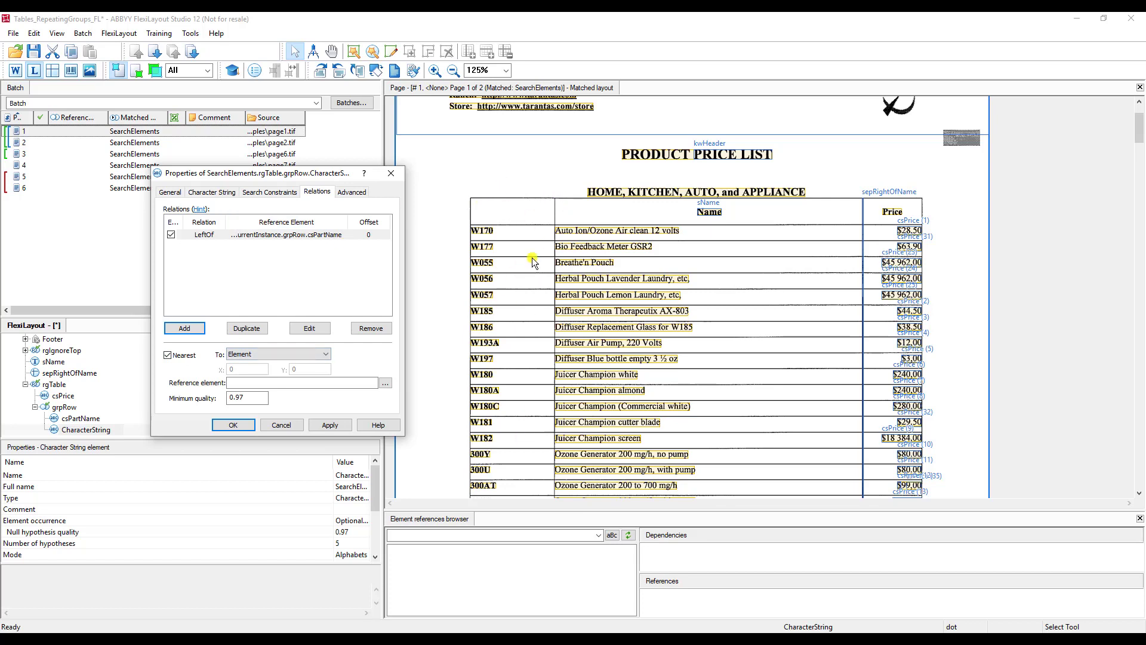
pyautogui.click(300, 355)
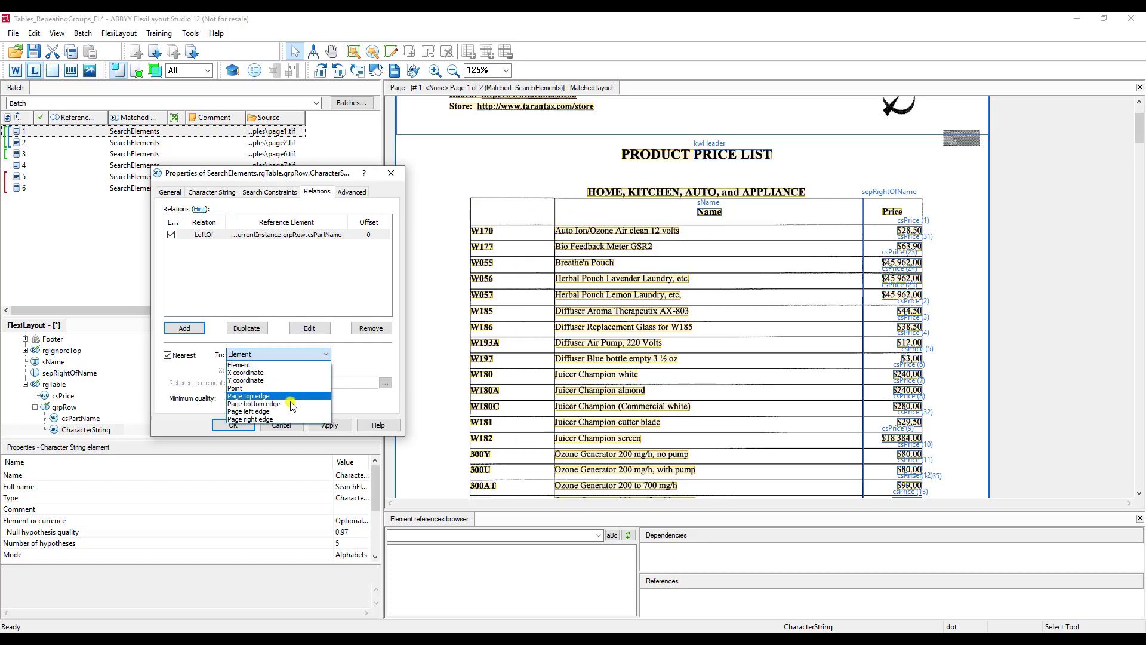
pyautogui.click(301, 404)
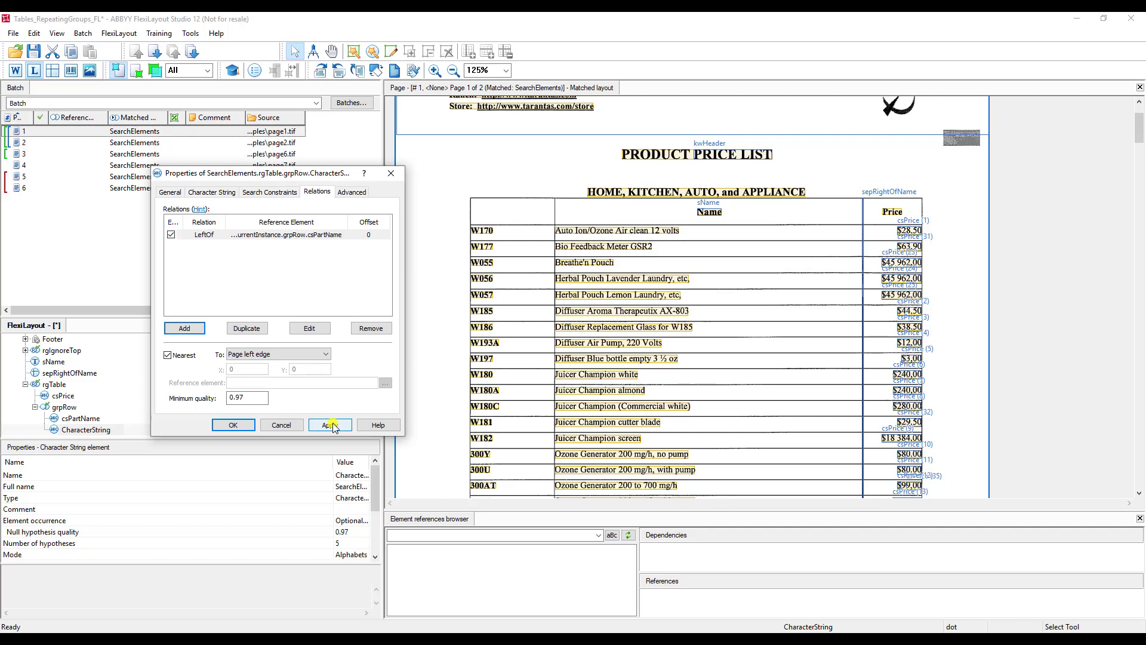
pyautogui.click(332, 424)
pyautogui.click(234, 425)
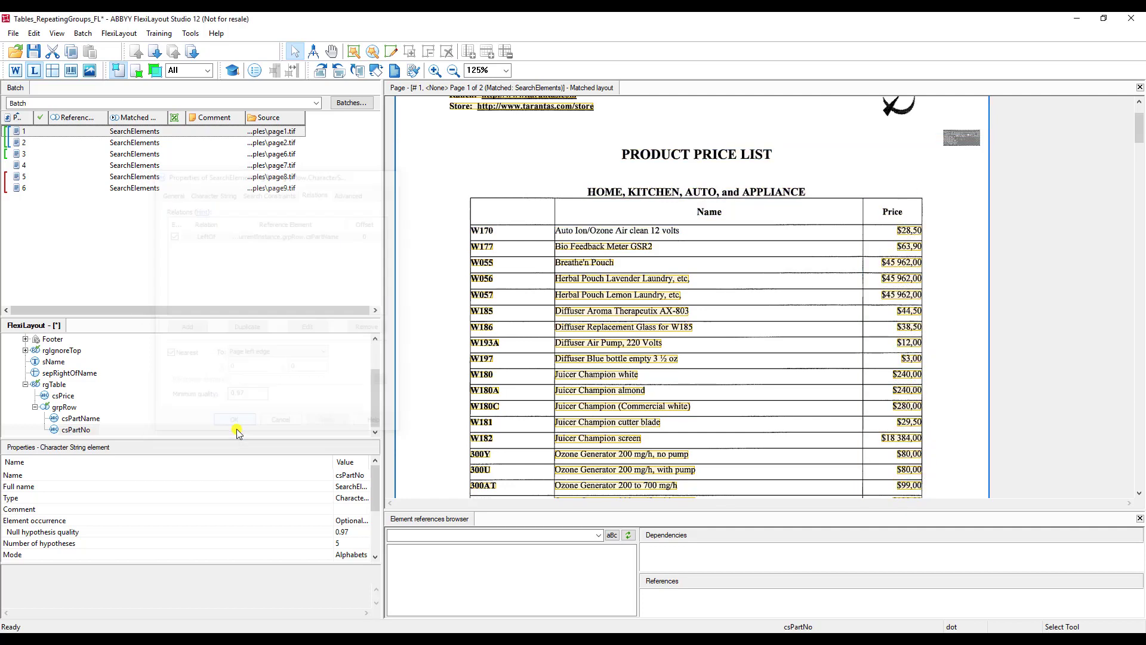
# Step: Match the updated FlexiLayout on page 1 to test the csPartName and csPartNo elements
pyautogui.doubleClick(286, 131)
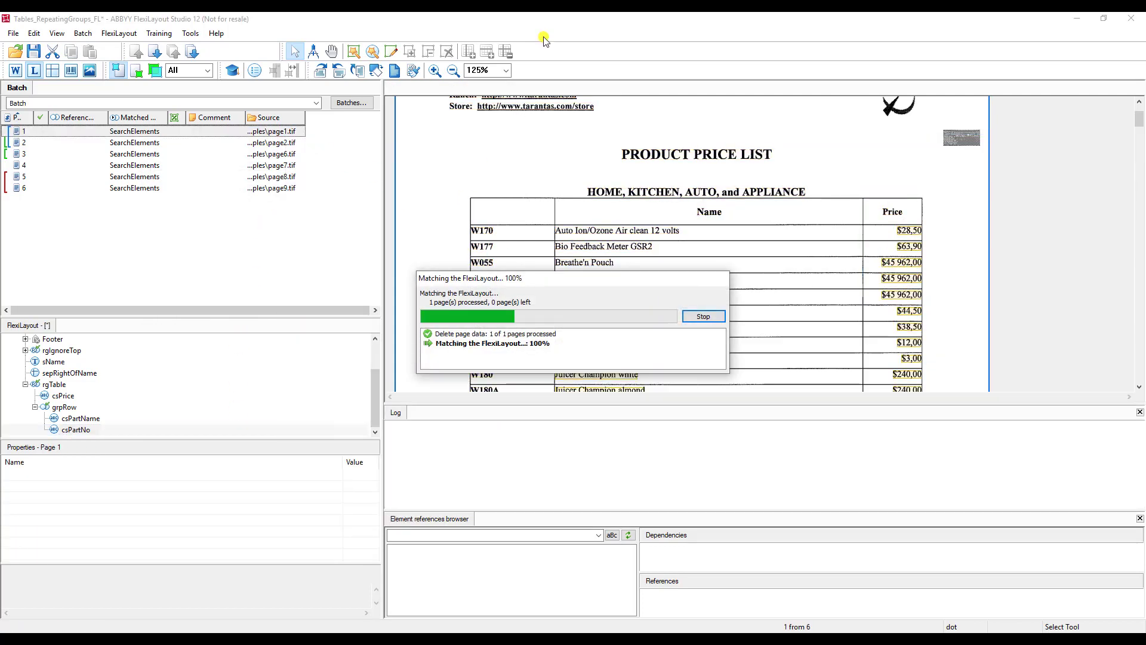
pyautogui.scroll(-1, 889, 464)
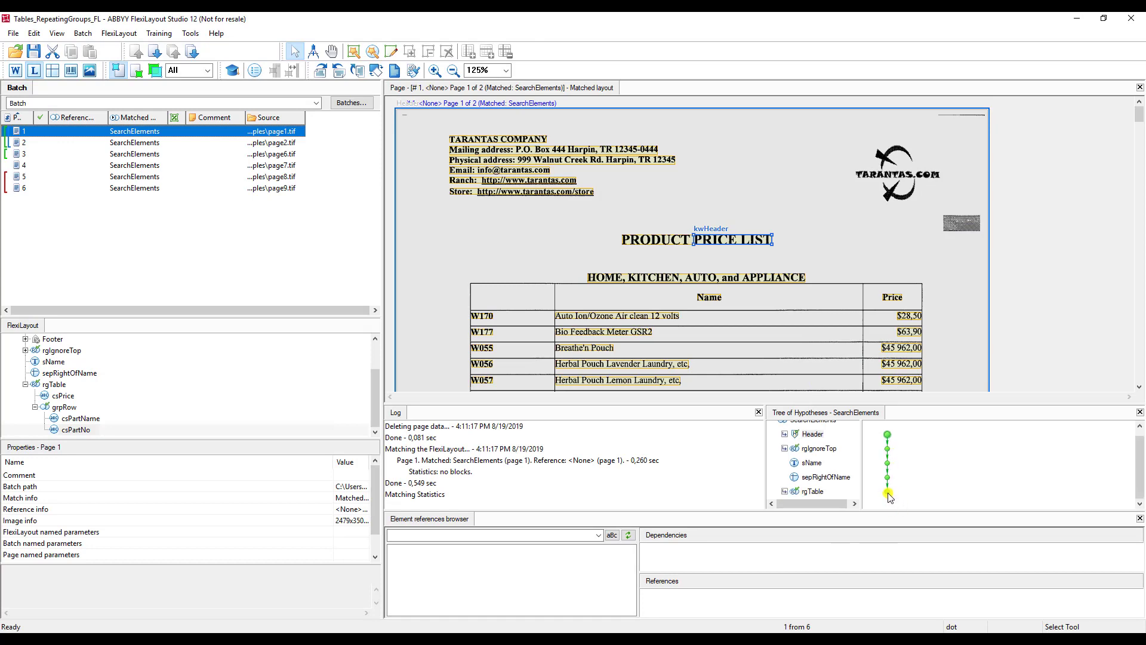
# Step: Inspect an individual rgTable instance hypothesis on page 1, and match the FlexiLayout on pages 1 and 2 together
pyautogui.doubleClick(889, 494)
pyautogui.click(887, 464)
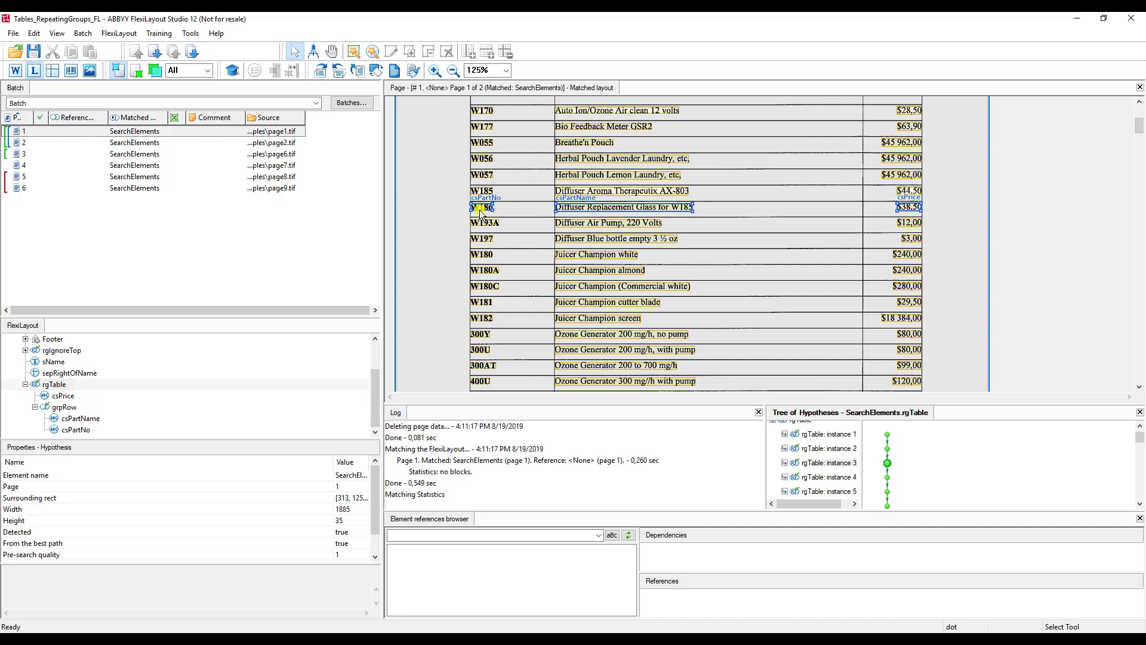
pyautogui.keyDown('shift'); pyautogui.click(289, 146); pyautogui.keyUp('shift')
pyautogui.rightClick(288, 134)
pyautogui.click(307, 138)
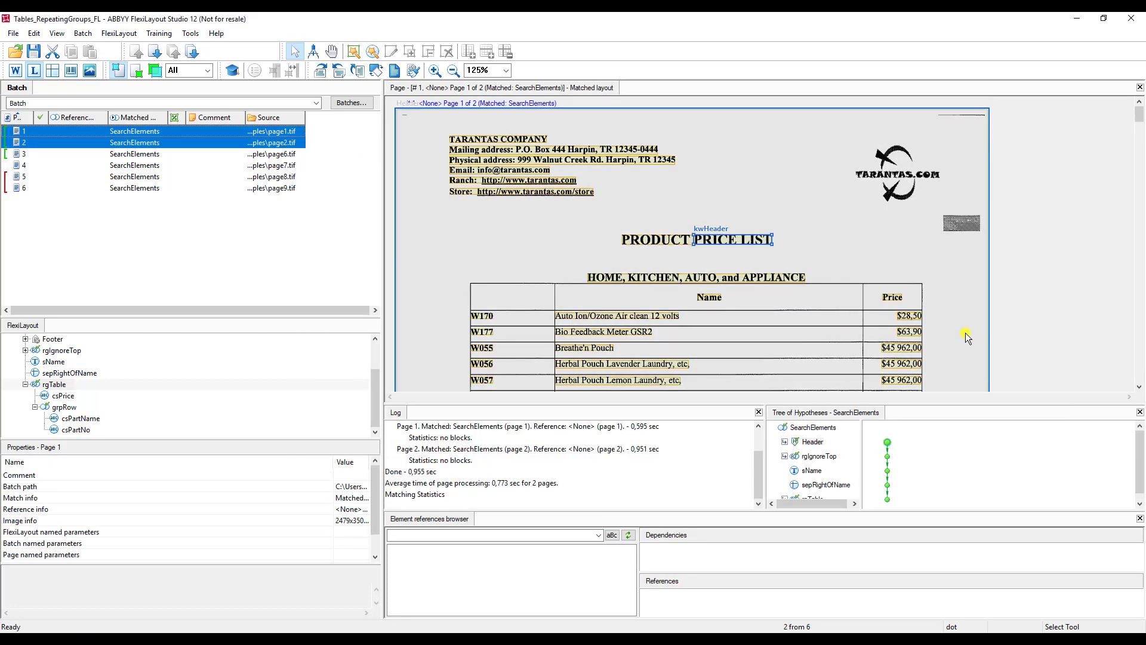
# Step: Show the elements on the page image and examine the csPartNo, csPartName and csPrice matches across both pages
pyautogui.click(200, 70)
pyautogui.click(203, 71)
pyautogui.click(197, 109)
pyautogui.scroll(-2, 941, 270)
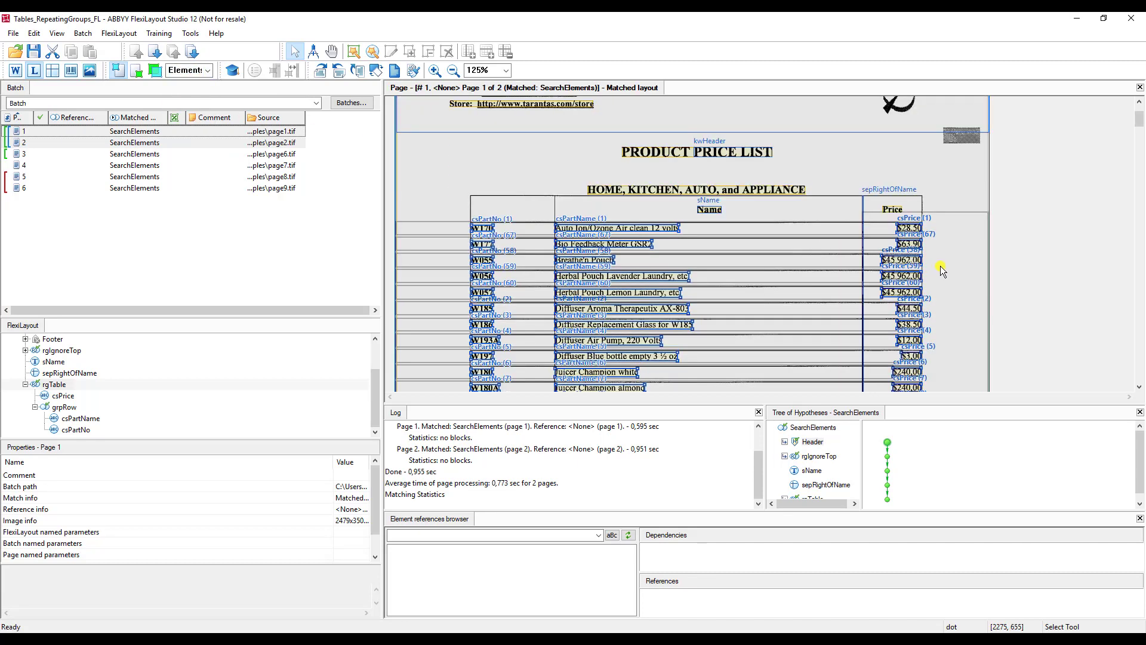
pyautogui.scroll(-3, 942, 270)
pyautogui.scroll(-1, 865, 272)
pyautogui.scroll(-6, 865, 271)
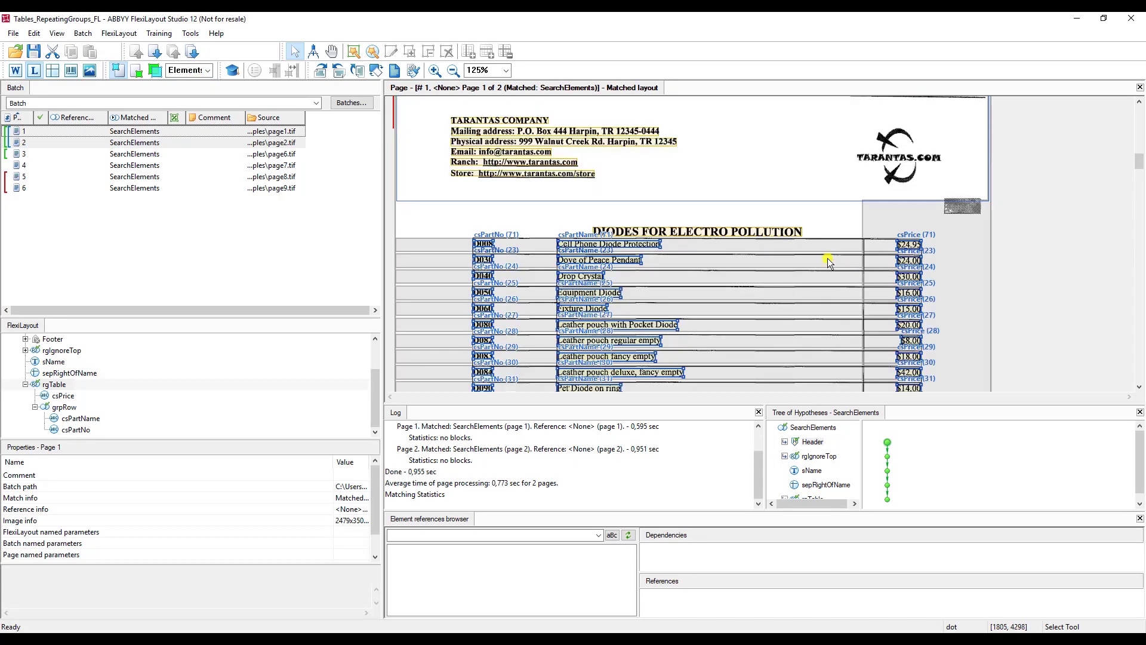
pyautogui.scroll(-6, 827, 258)
pyautogui.scroll(-7, 828, 257)
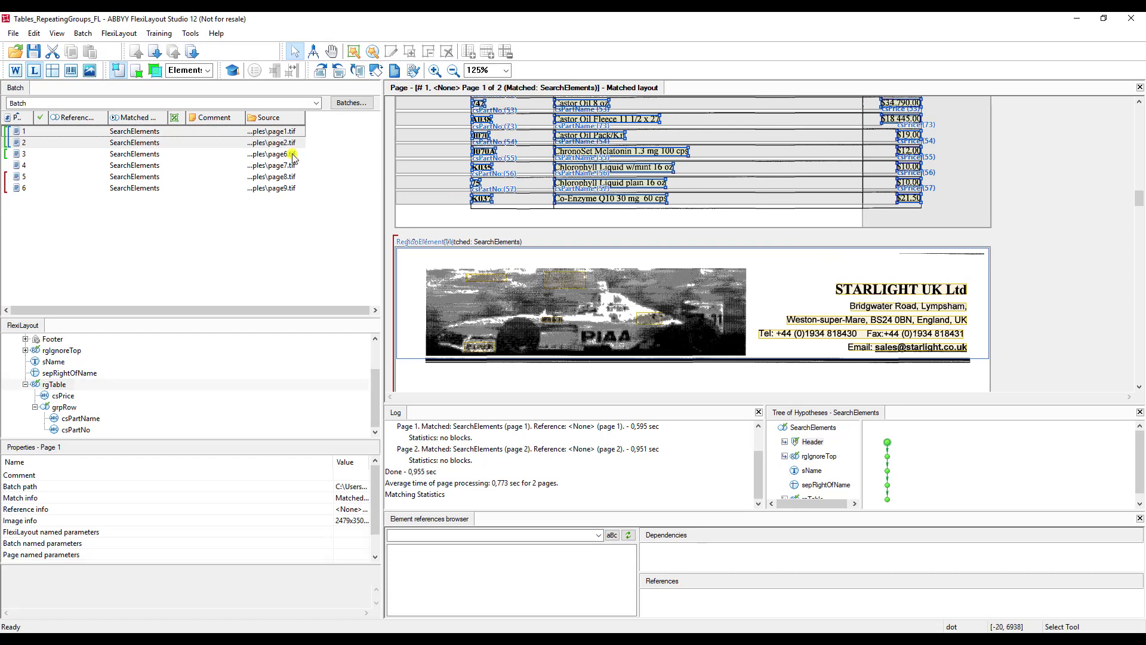
pyautogui.click(276, 232)
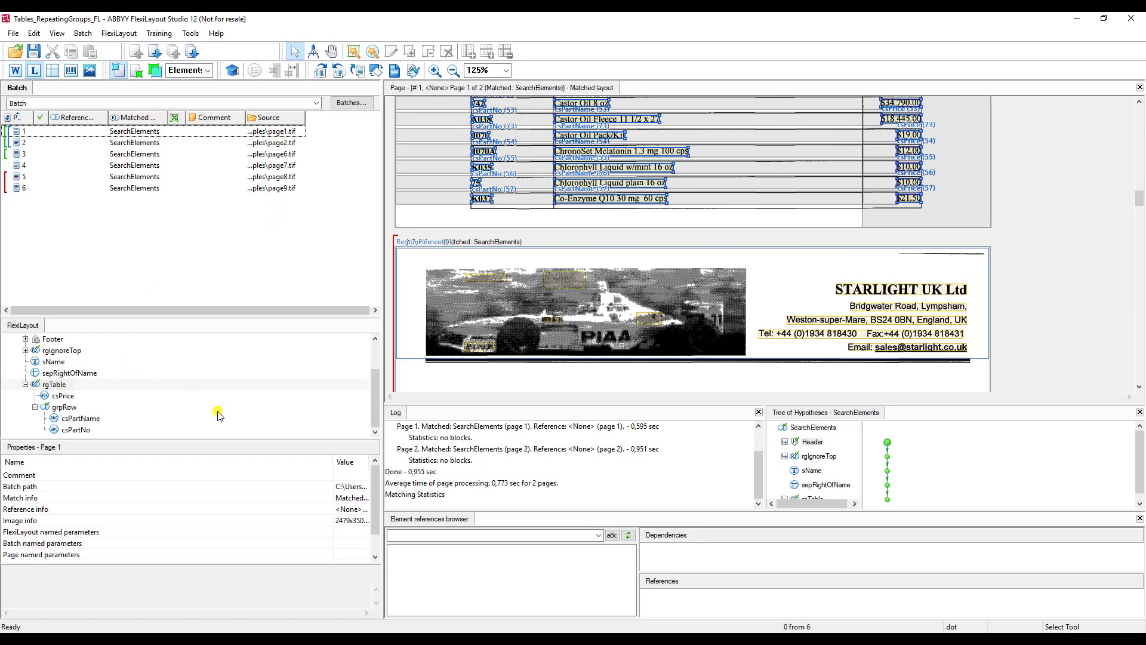
# Step: Add a Repeating Group block under Blocks and name it rgTable
pyautogui.scroll(2, 124, 370)
pyautogui.click(52, 361)
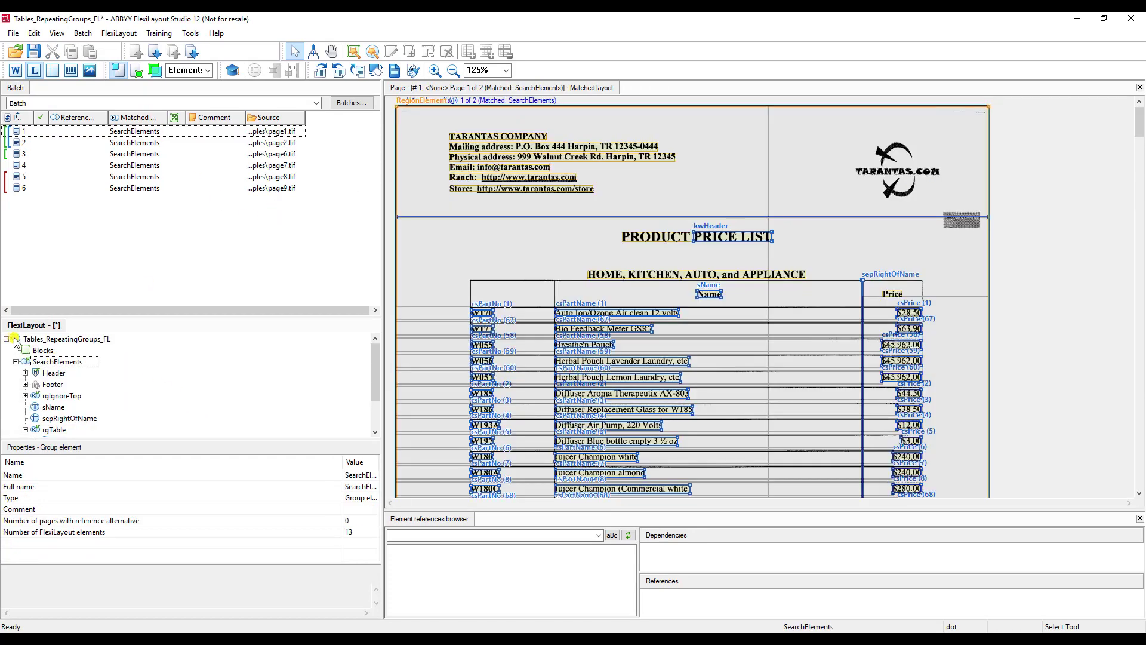
pyautogui.rightClick(34, 351)
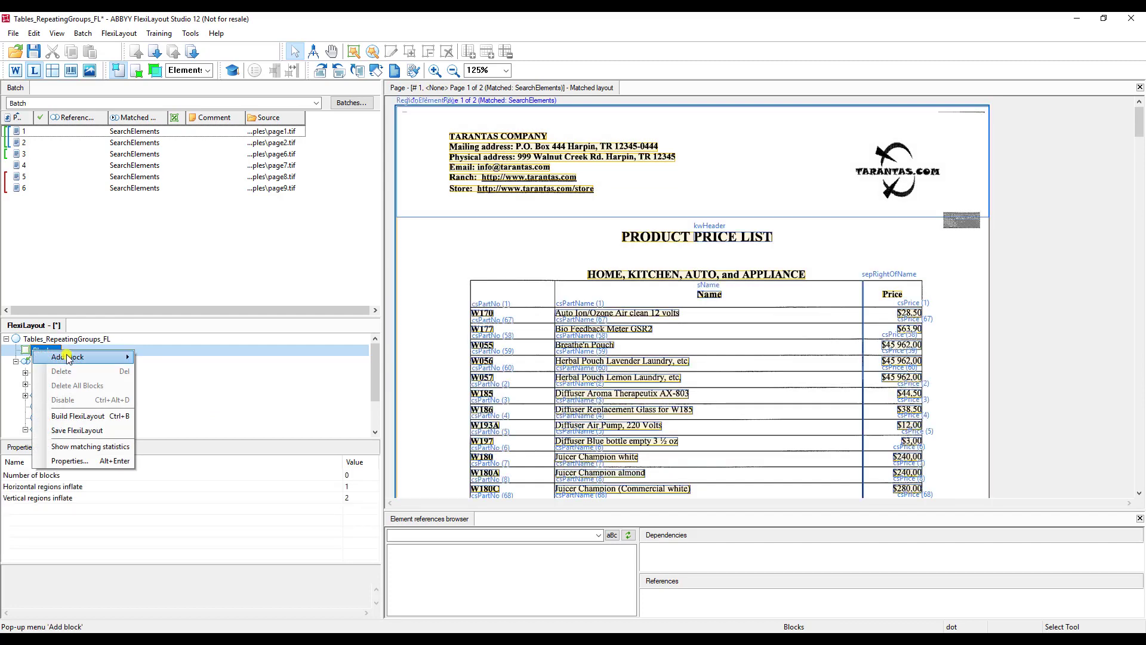
pyautogui.moveTo(67, 358)
pyautogui.click(182, 476)
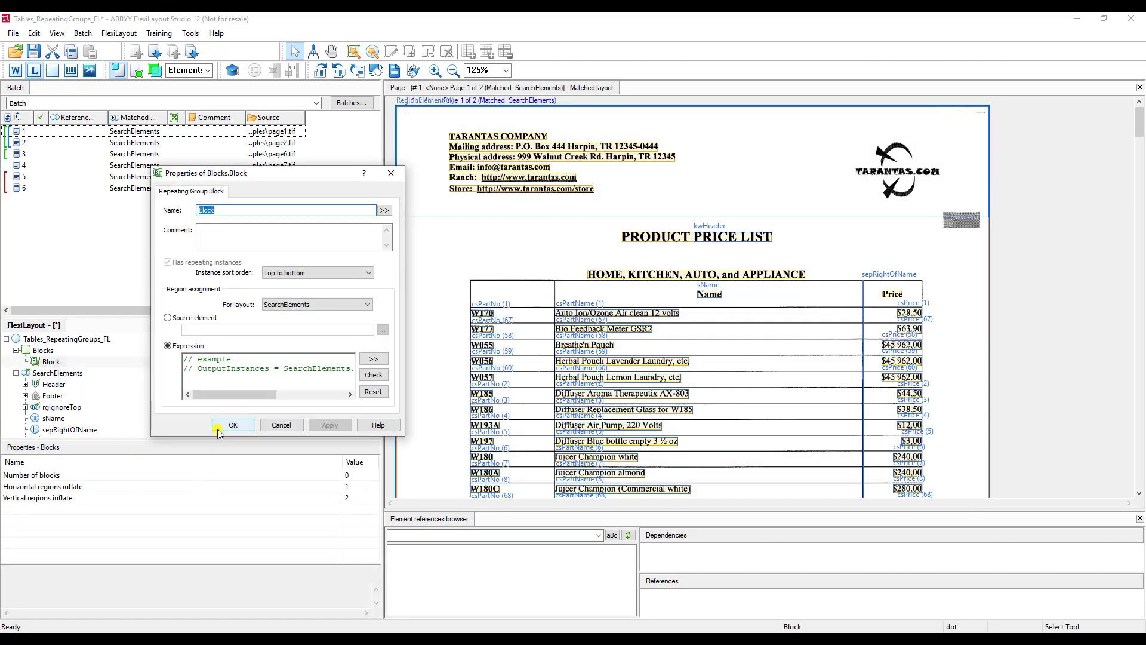
pyautogui.write('rgTable')
# Step: Assign SearchElements.rgTable.AllInstances as the rgTable block's source element, keep the Top to bottom instance sort order, and save its properties
pyautogui.click(209, 318)
pyautogui.click(383, 330)
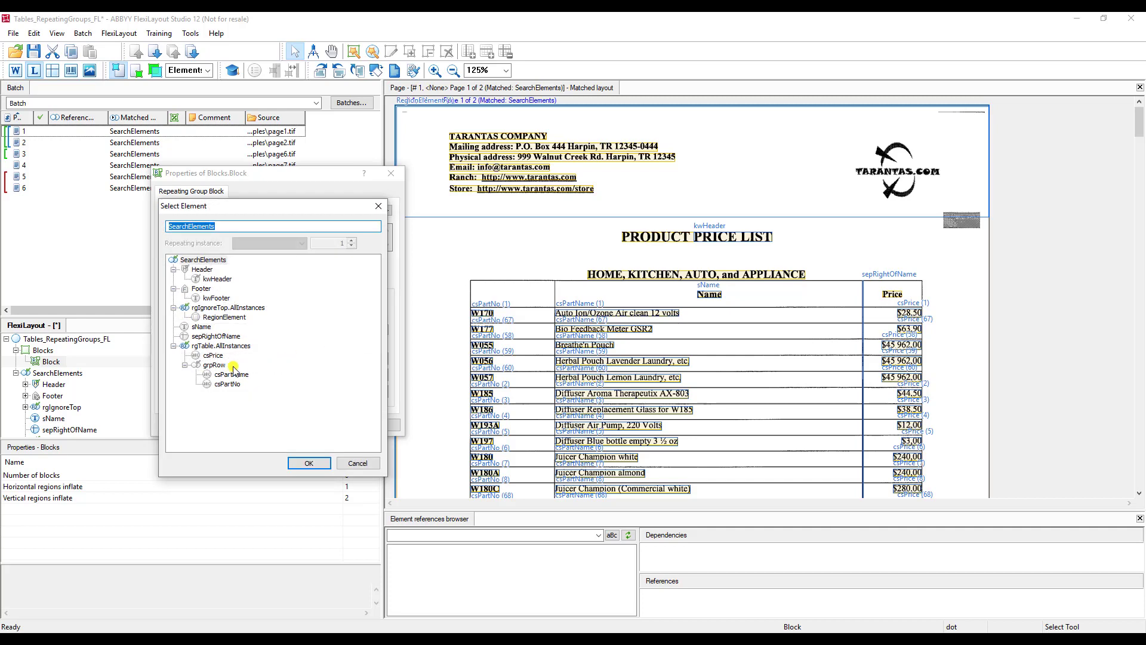
pyautogui.doubleClick(239, 346)
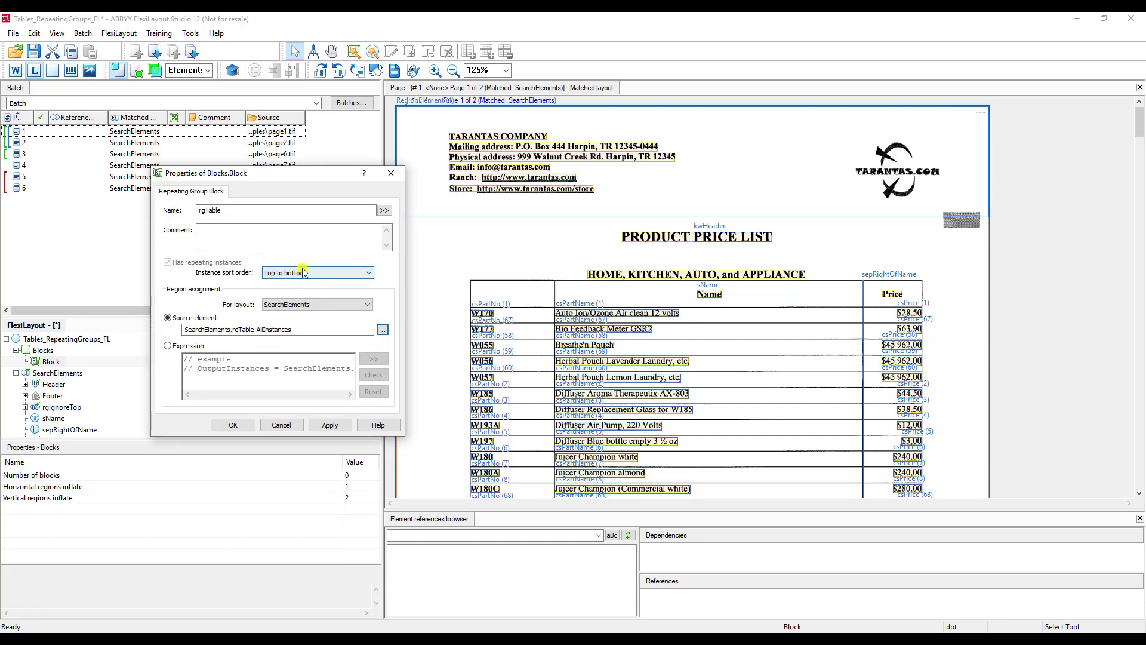
pyautogui.click(371, 272)
pyautogui.click(342, 277)
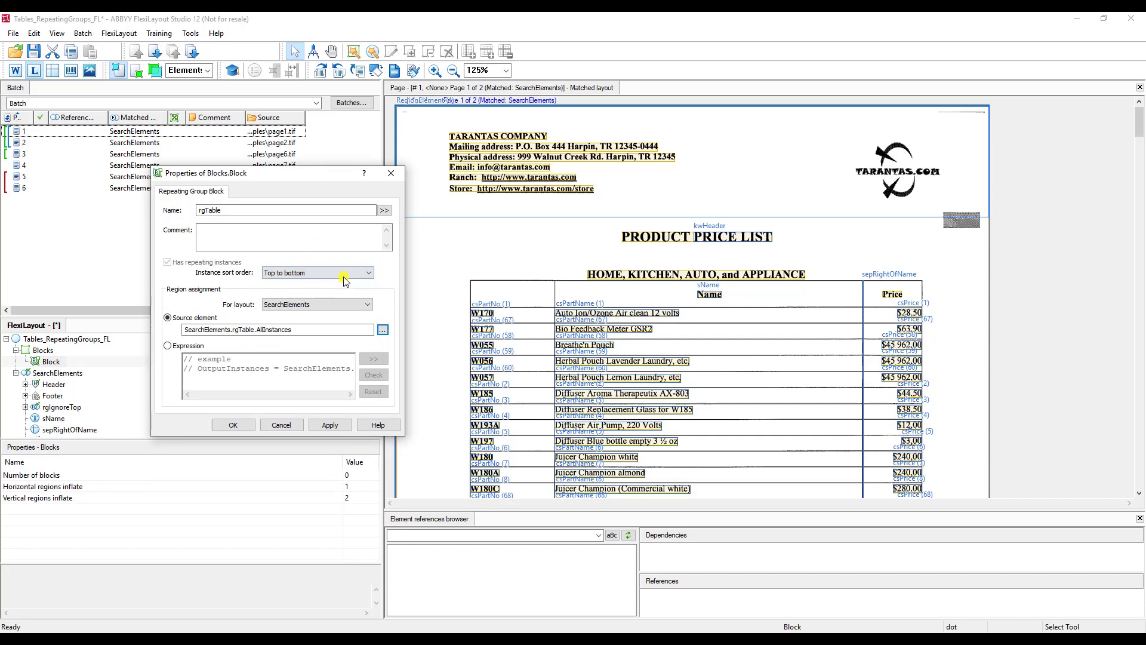
pyautogui.click(330, 425)
pyautogui.click(233, 425)
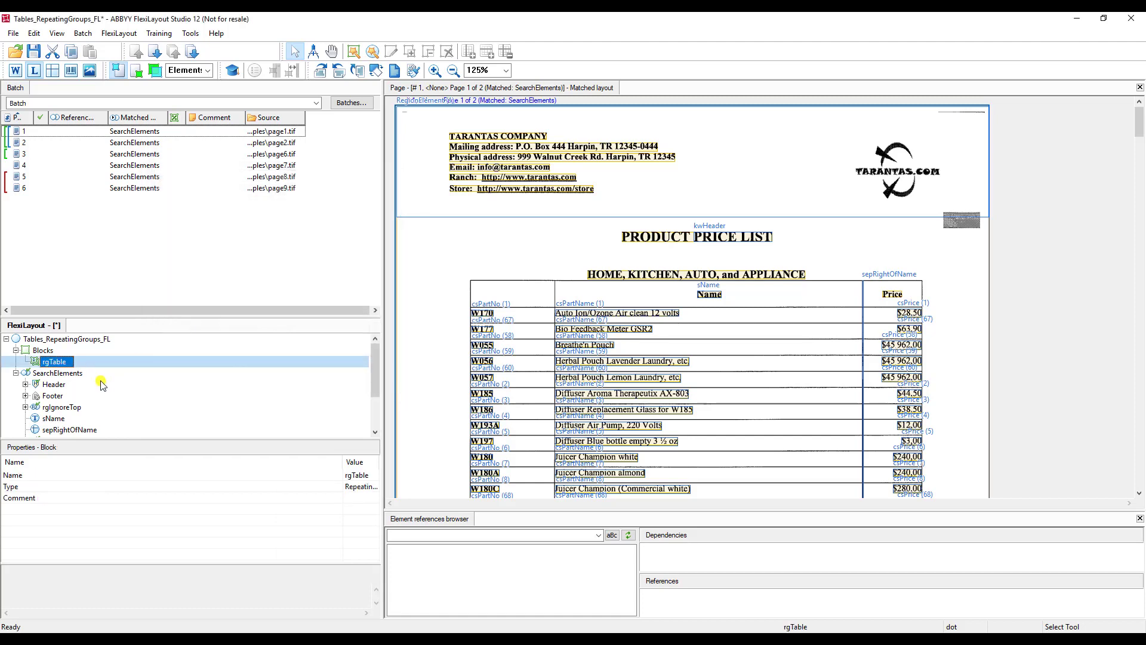
# Step: Add a Text block named PartNo inside the rgTable block, with csPartNo from grpRow as its source element
pyautogui.rightClick(65, 365)
pyautogui.moveTo(179, 371)
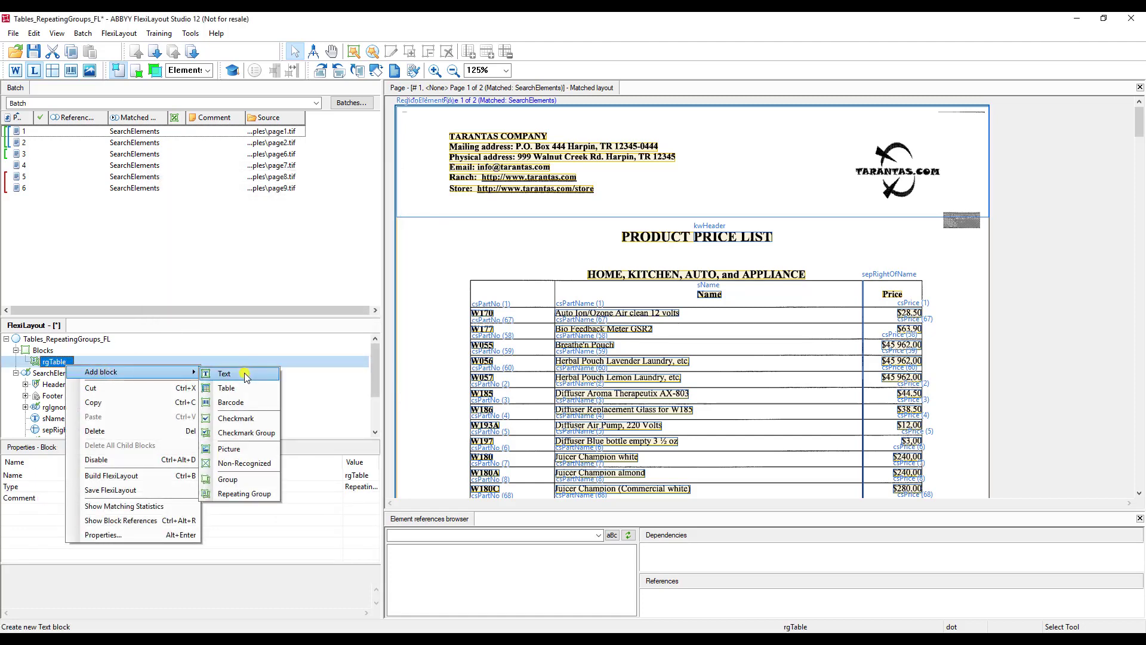
pyautogui.click(224, 371)
pyautogui.click(195, 318)
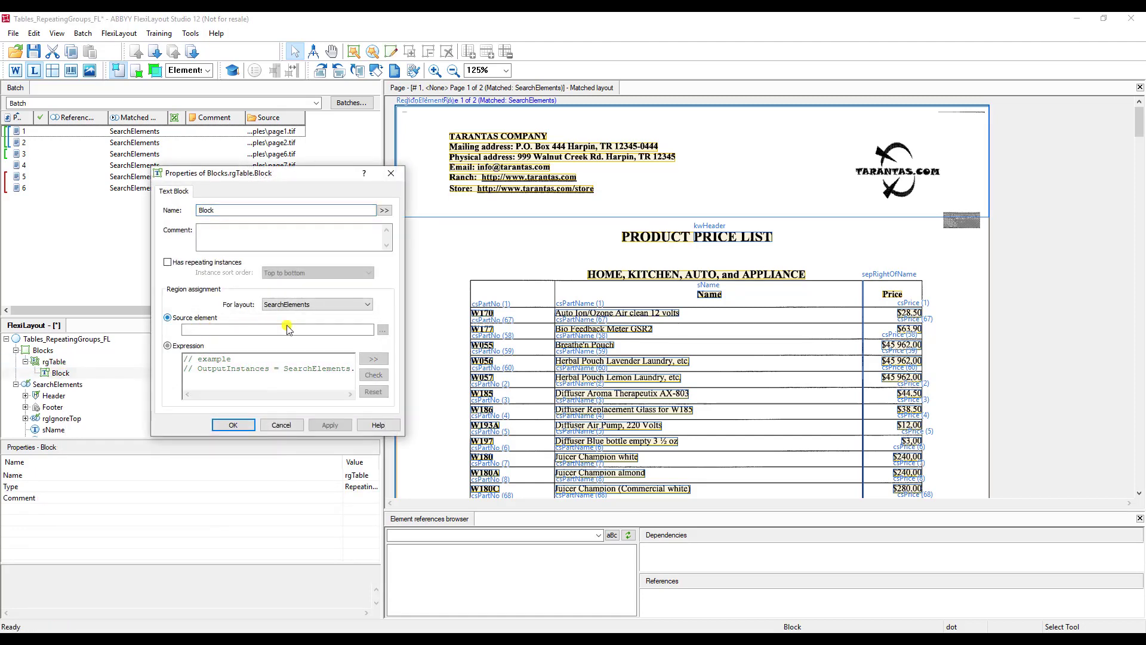
pyautogui.click(383, 330)
pyautogui.doubleClick(233, 385)
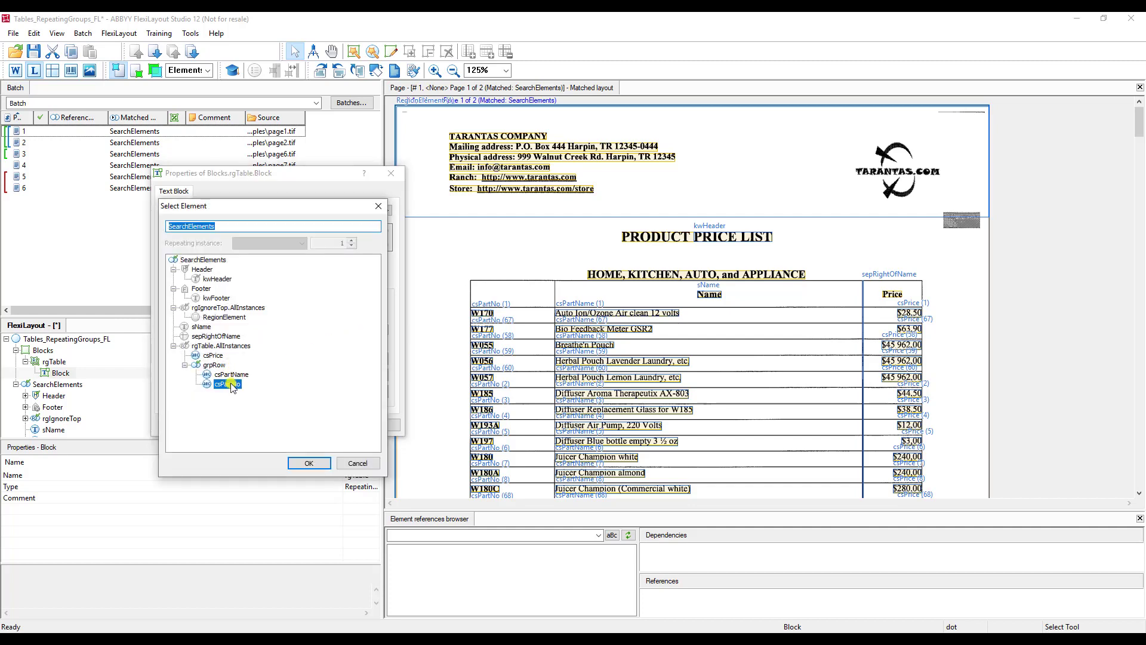
pyautogui.doubleClick(236, 210)
pyautogui.write('Par')
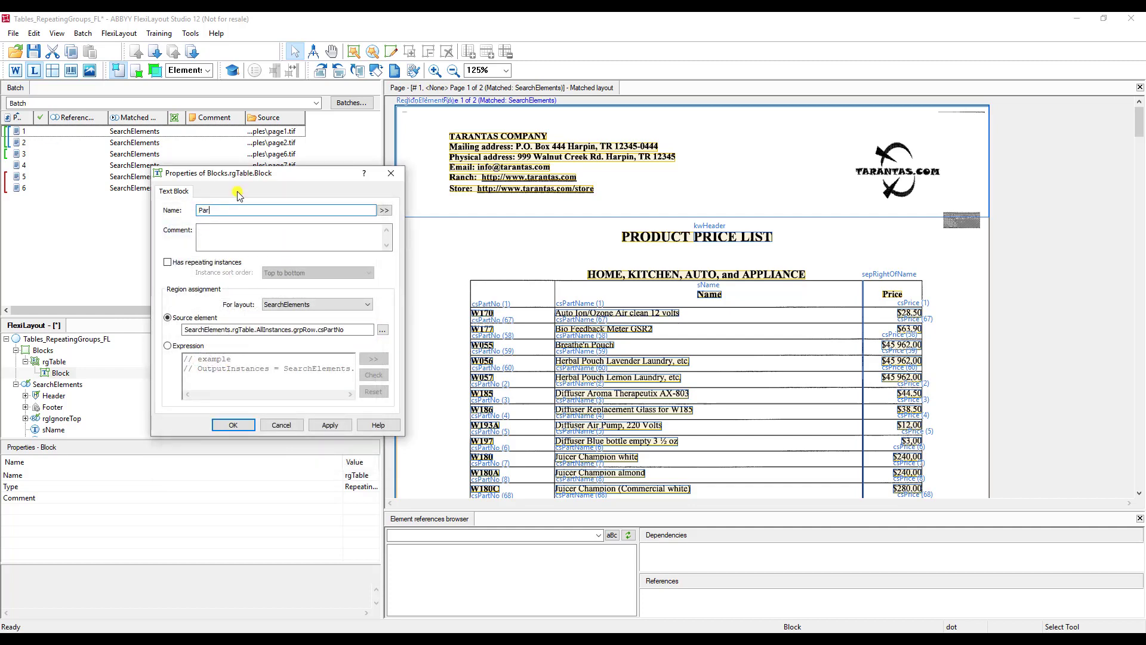
pyautogui.press('Return')
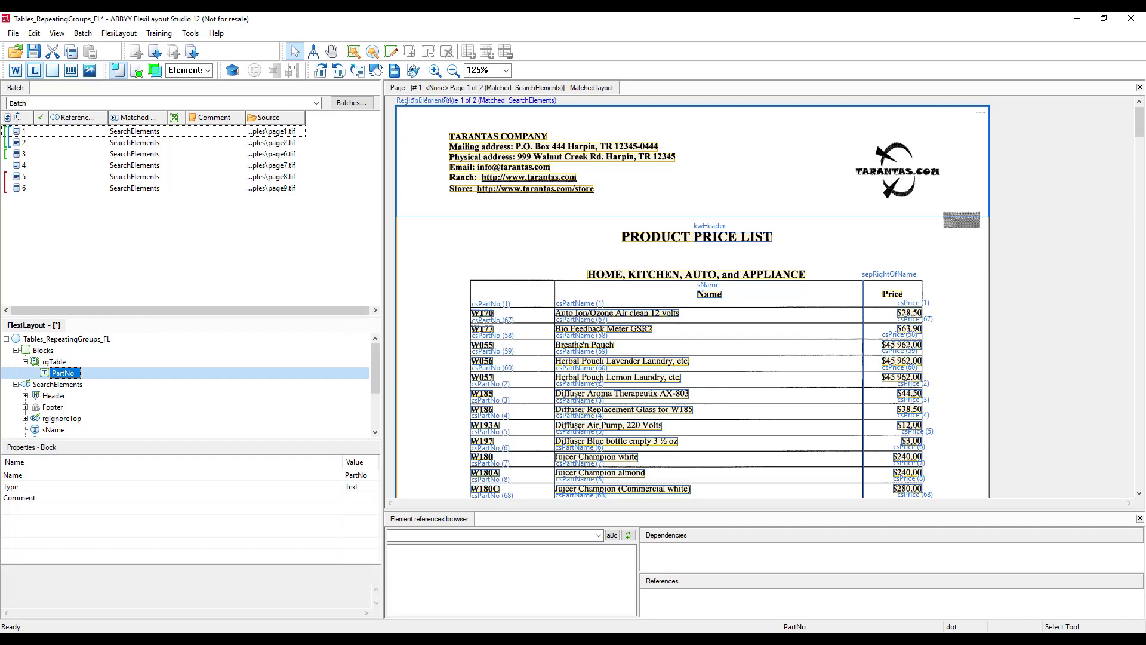
# Step: Add a Text block named PartName inside the rgTable block, with csPartName from grpRow as its source element
pyautogui.rightClick(57, 361)
pyautogui.moveTo(144, 366)
pyautogui.click(252, 369)
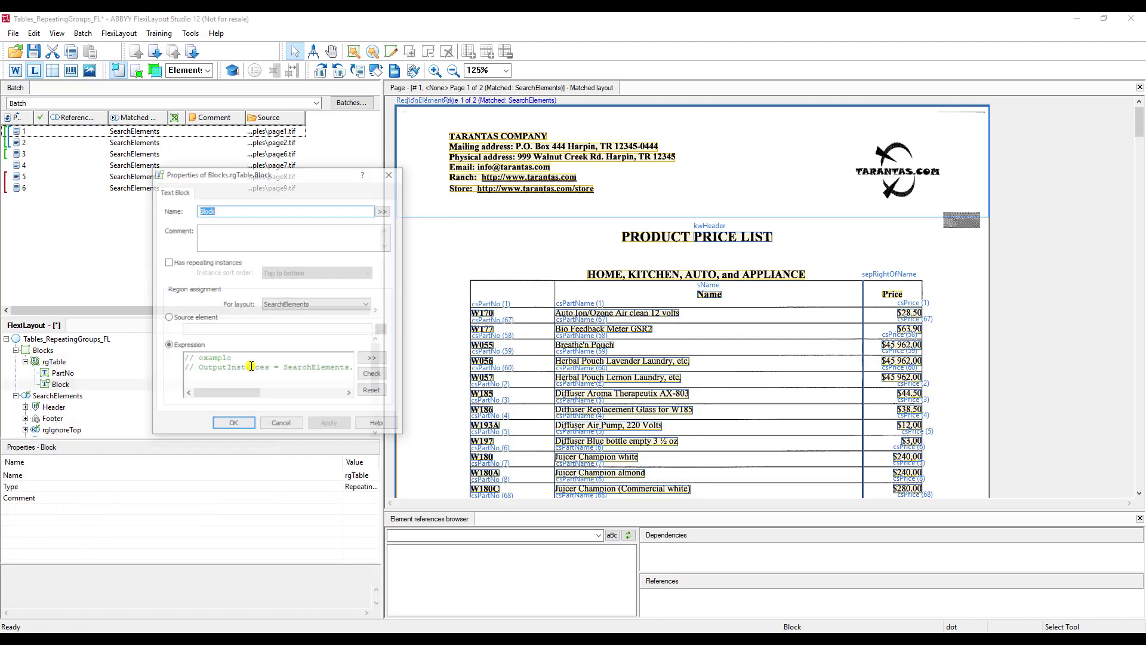
pyautogui.write('cs')
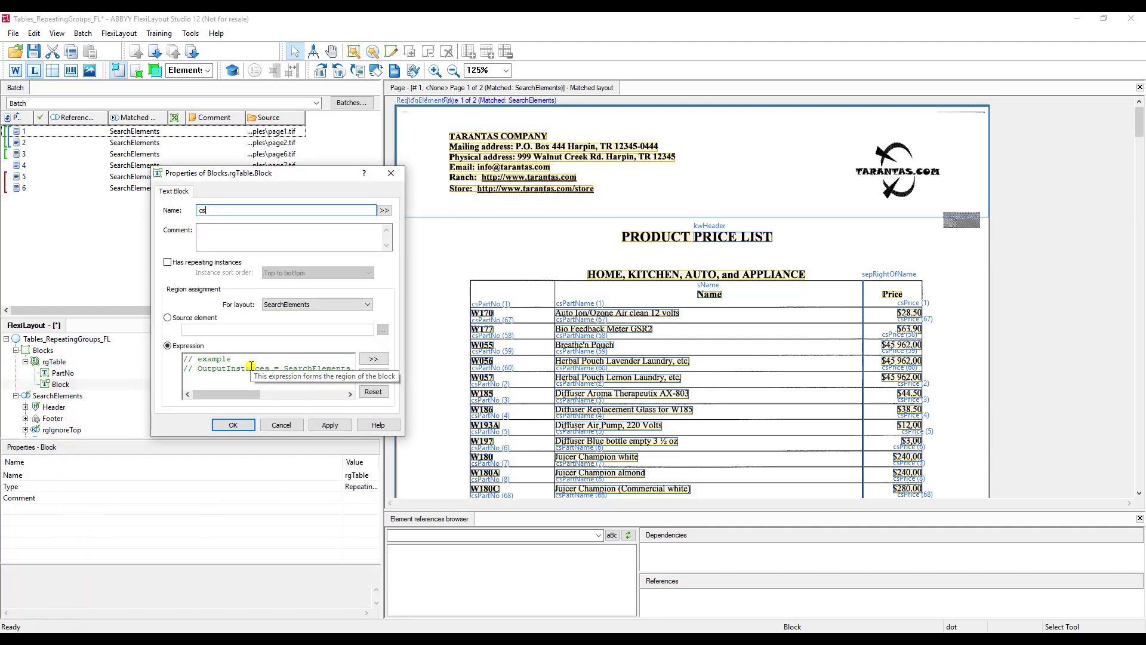
pyautogui.write('rtName')
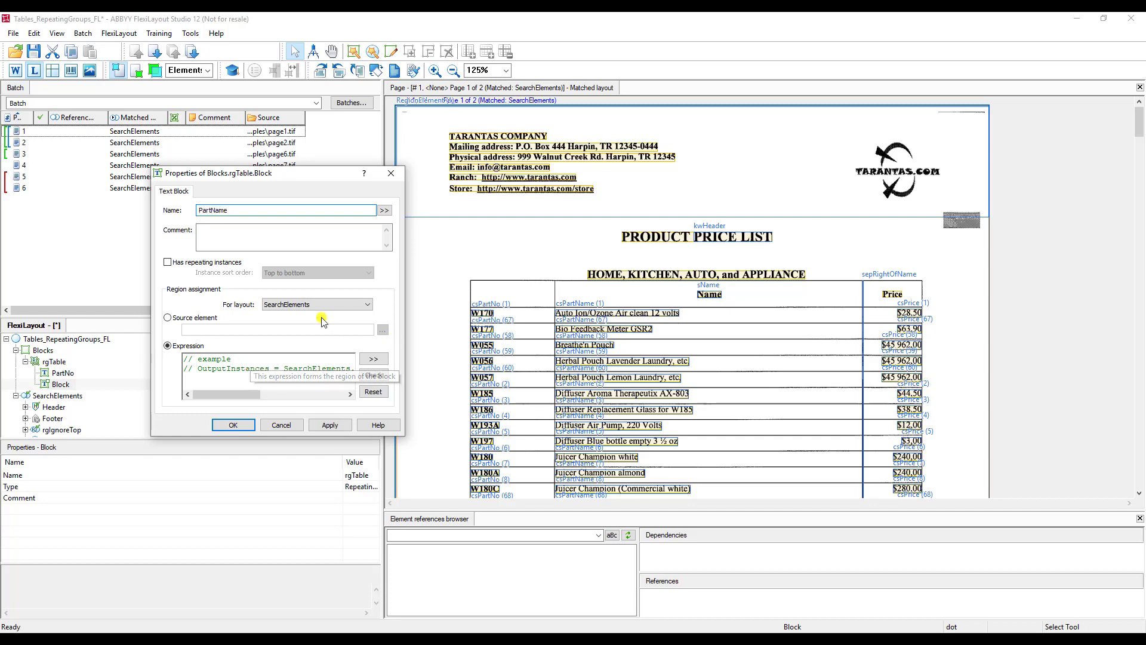
pyautogui.click(188, 318)
pyautogui.click(382, 330)
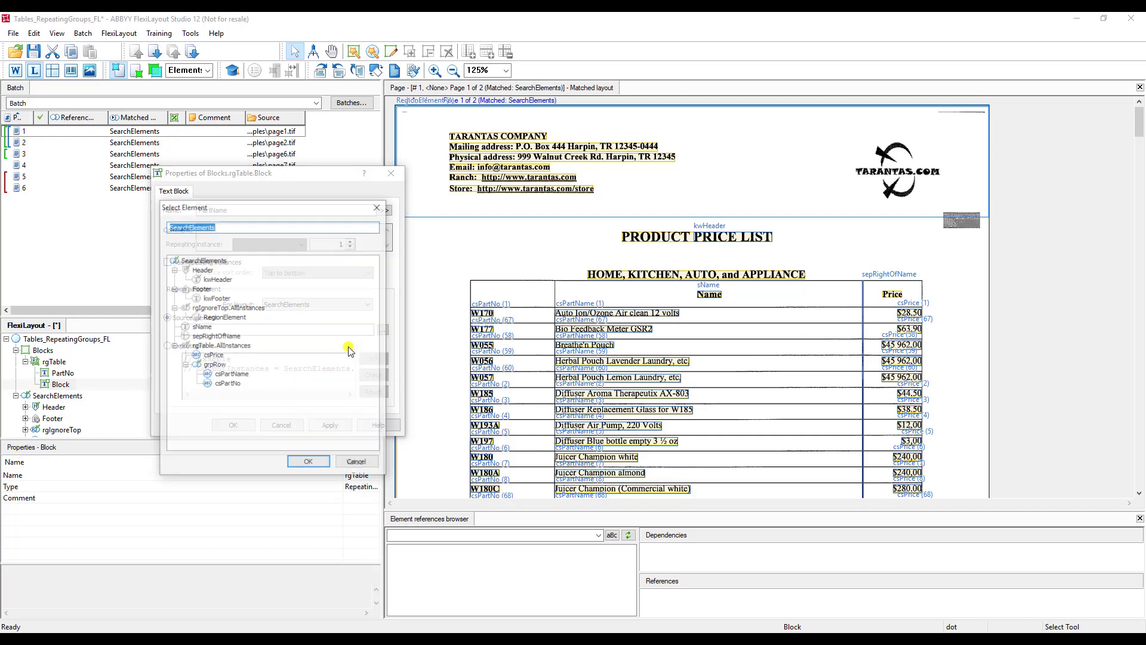
pyautogui.doubleClick(236, 377)
pyautogui.click(245, 427)
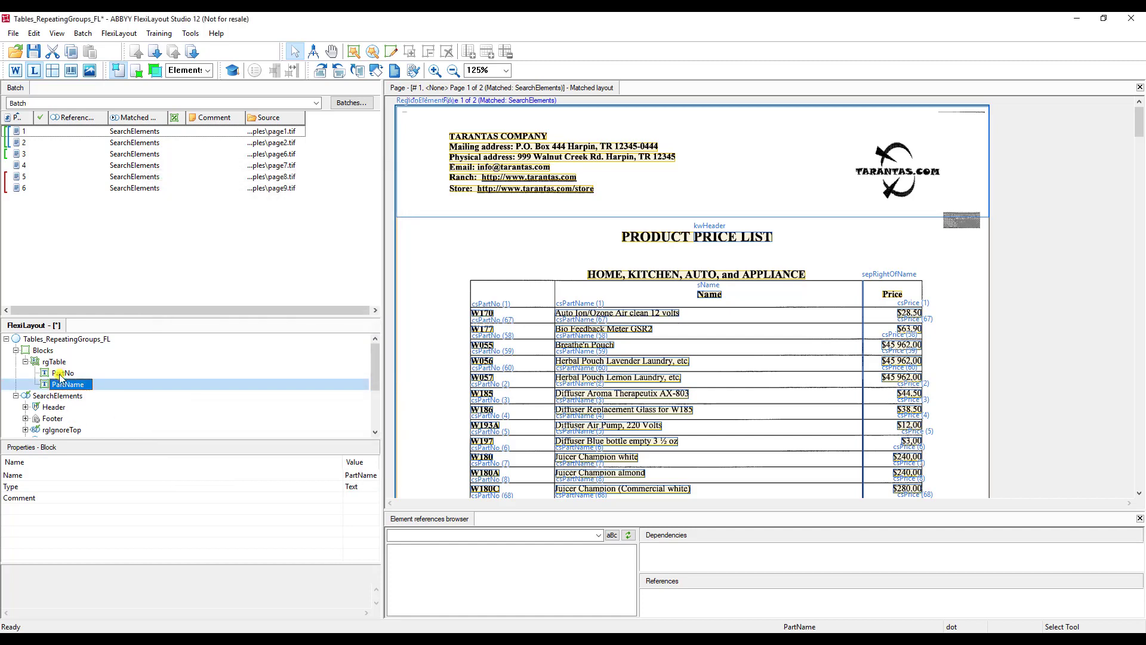
# Step: Add a Text block named Price inside the rgTable block with csPrice as its source element, and save the project
pyautogui.rightClick(58, 362)
pyautogui.moveTo(180, 370)
pyautogui.click(249, 373)
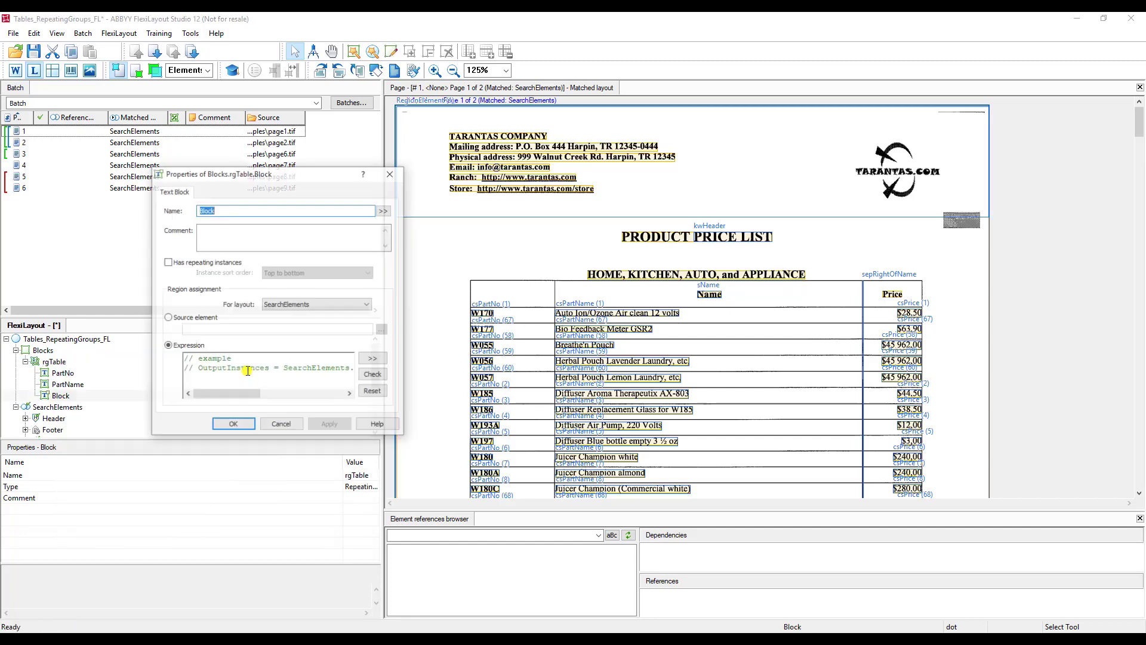
pyautogui.write('Price')
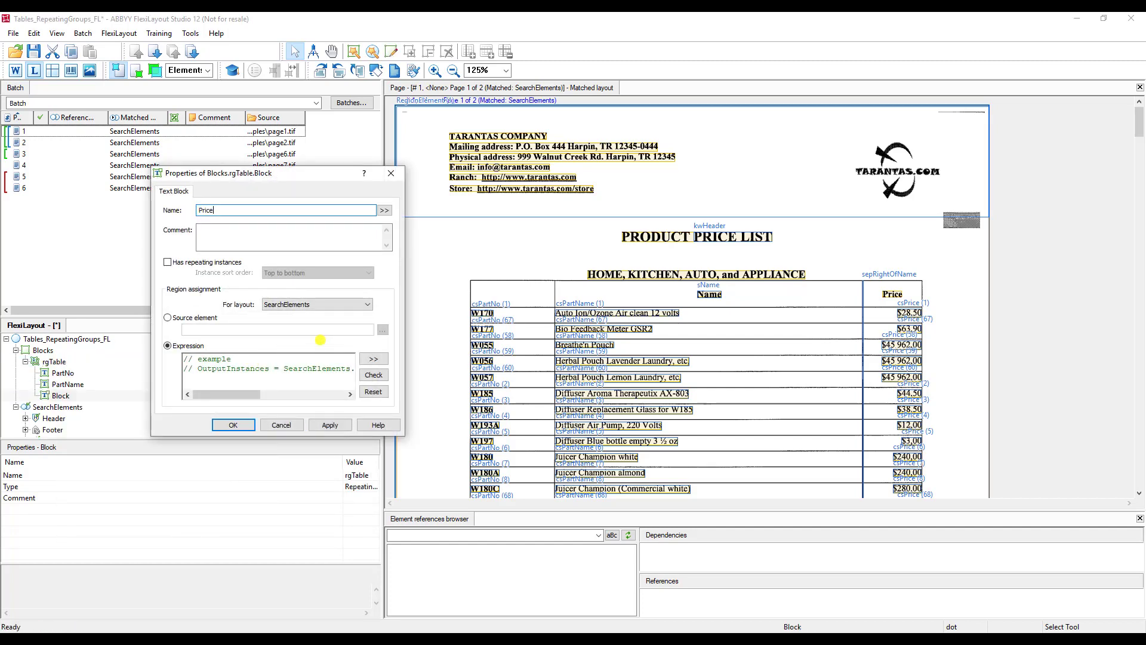
pyautogui.click(197, 318)
pyautogui.click(378, 331)
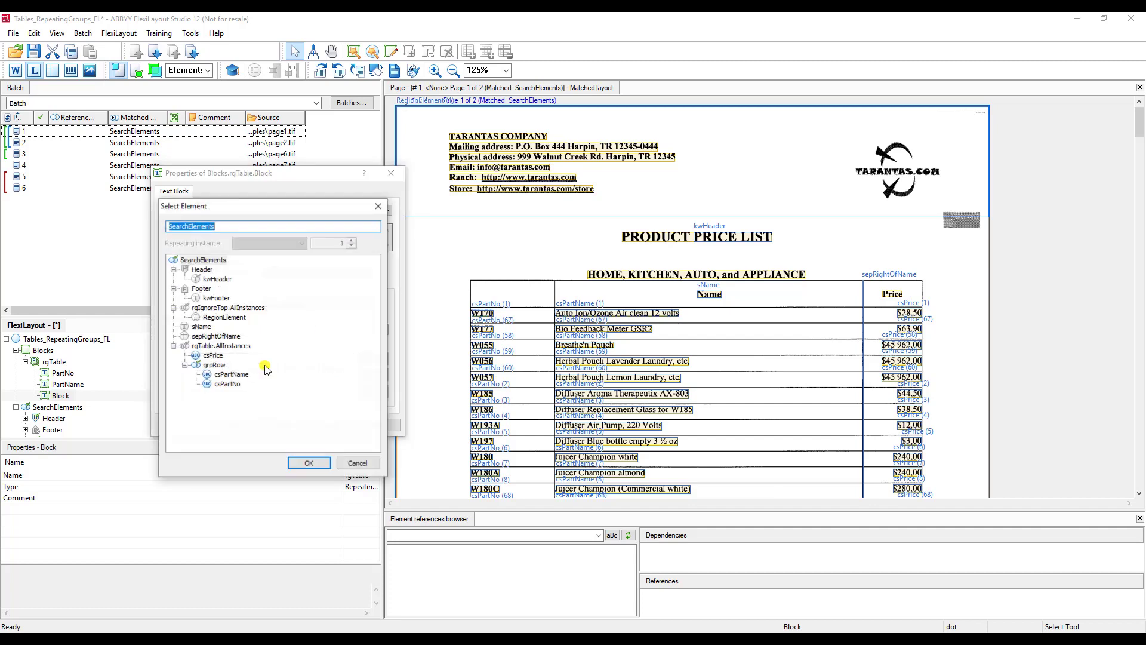
pyautogui.doubleClick(220, 356)
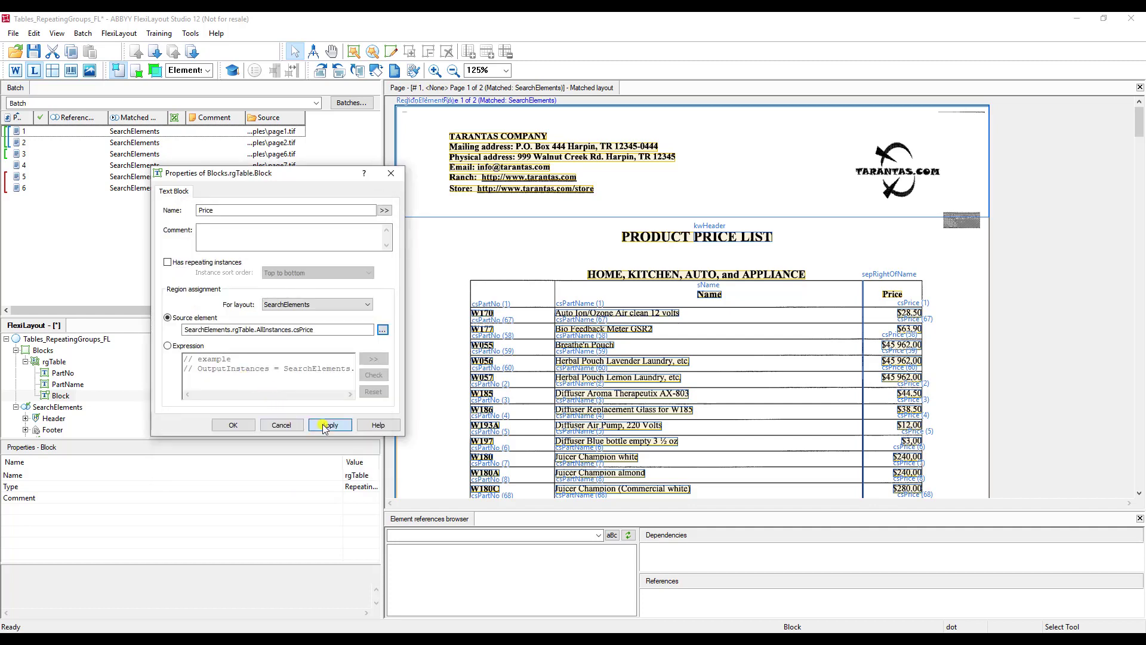
pyautogui.click(235, 424)
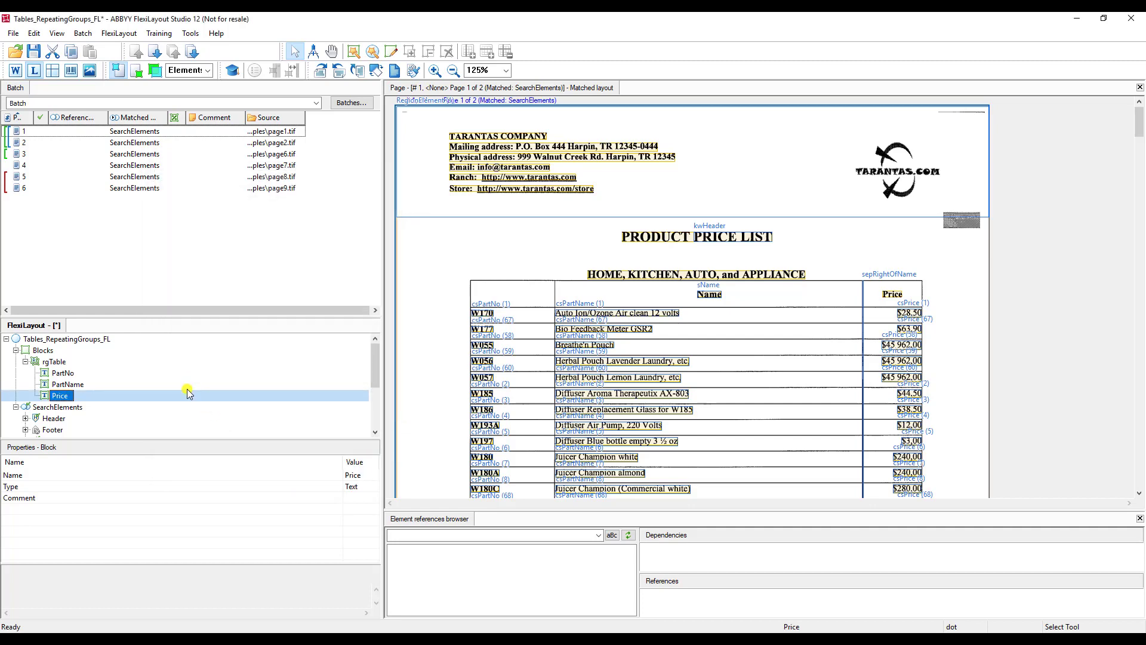
pyautogui.hotkey('ctrl', 's')
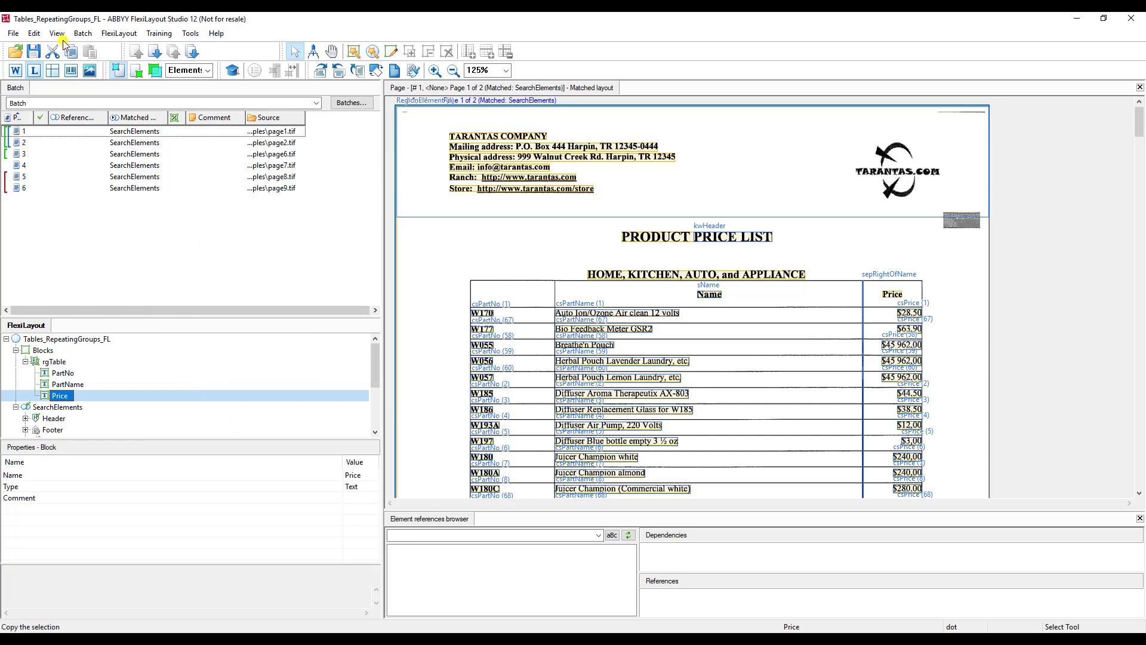
# Step: Switch to ABBYY FlexiCapture 12 and start a new Document Definition for semi-structured documents
pyautogui.click(14, 34)
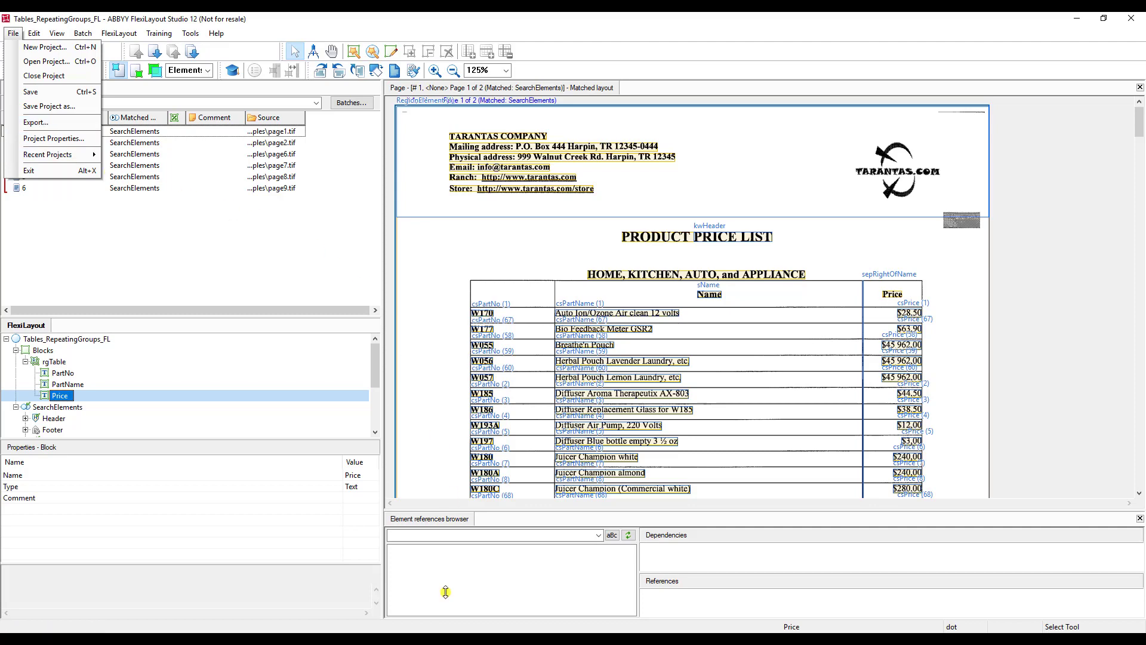
pyautogui.click(429, 624)
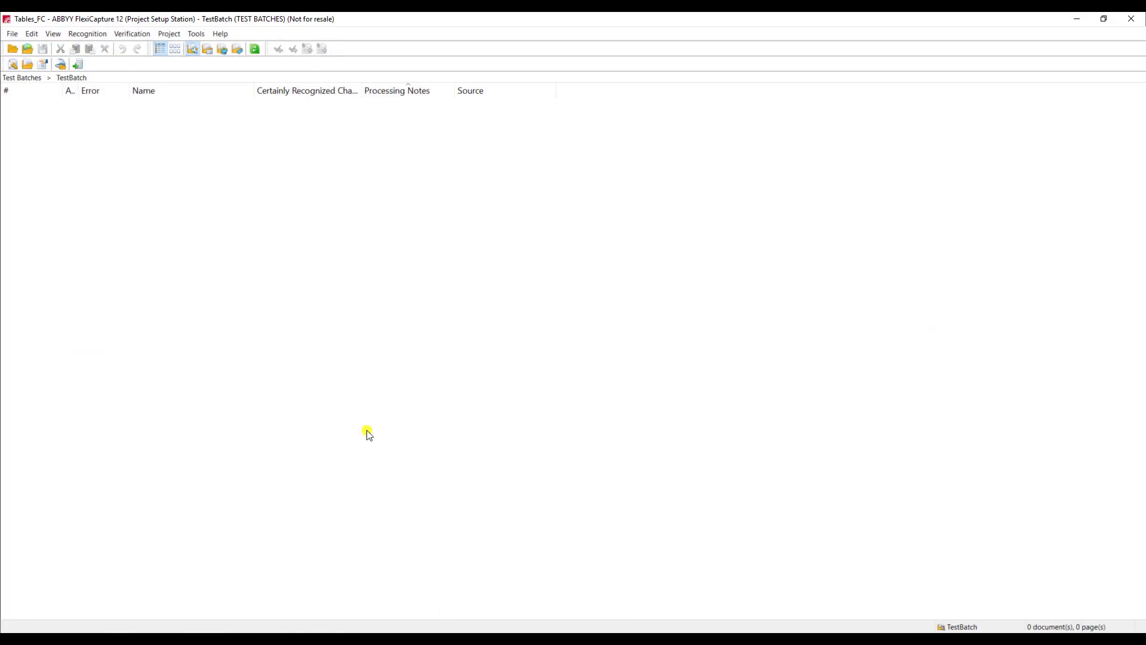
pyautogui.click(173, 33)
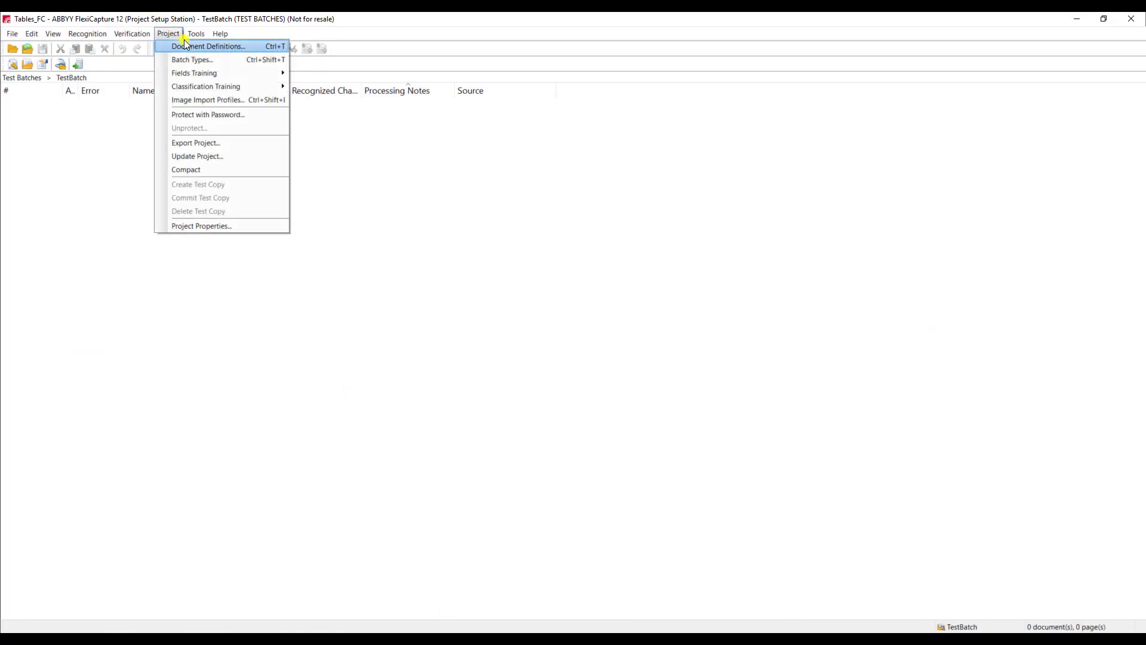
pyautogui.click(179, 46)
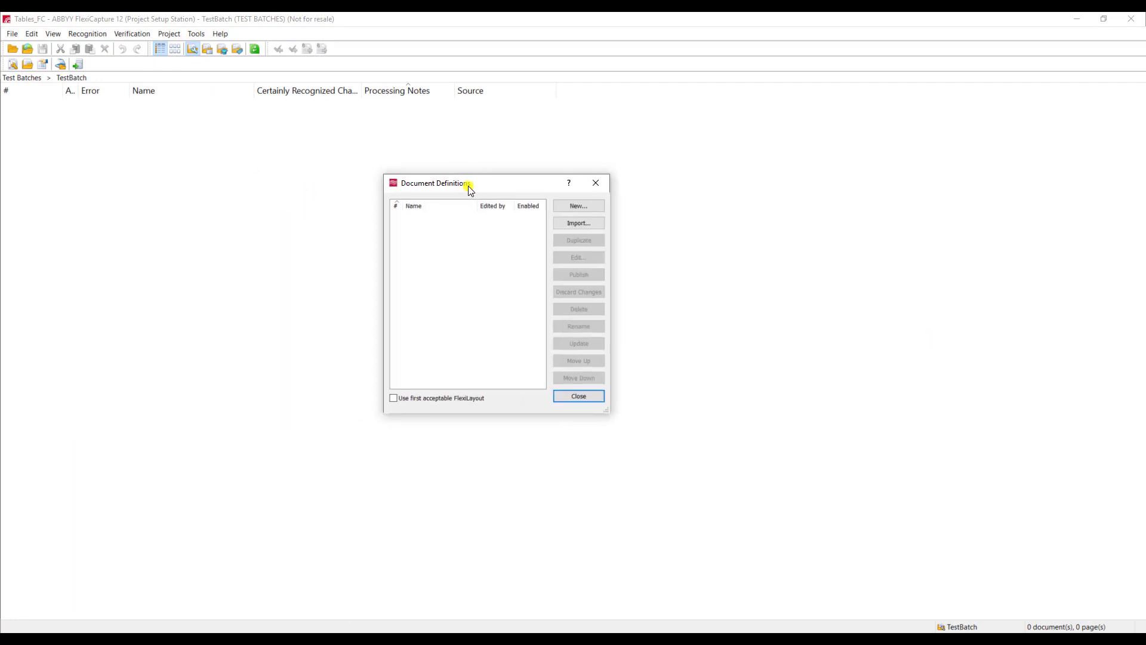
pyautogui.click(566, 206)
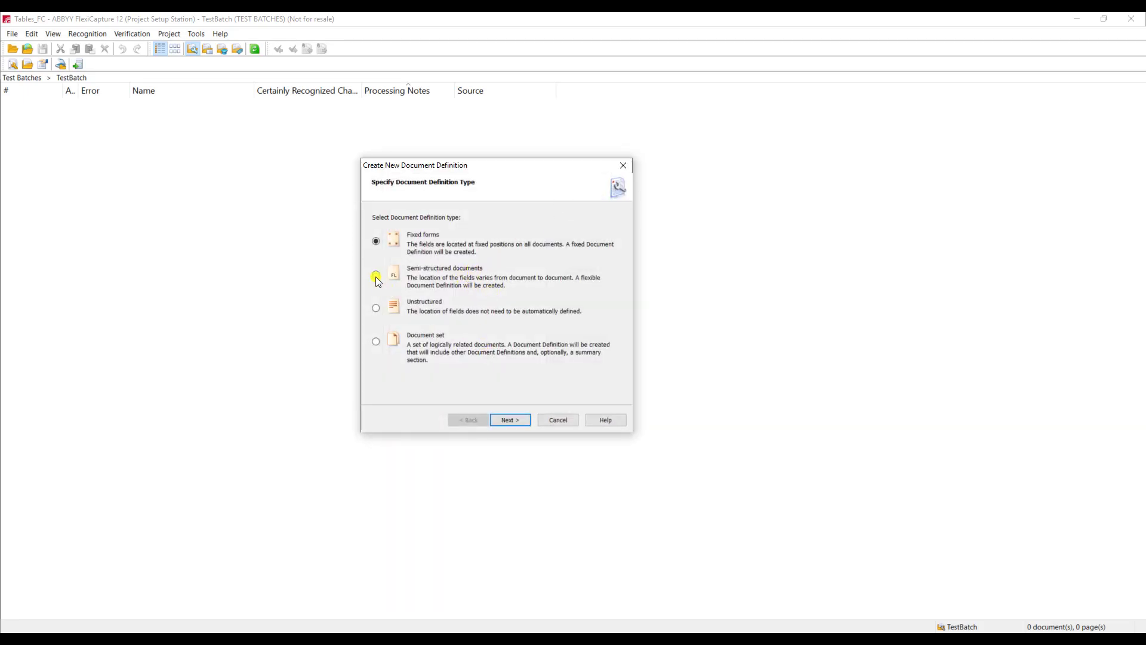
pyautogui.click(510, 419)
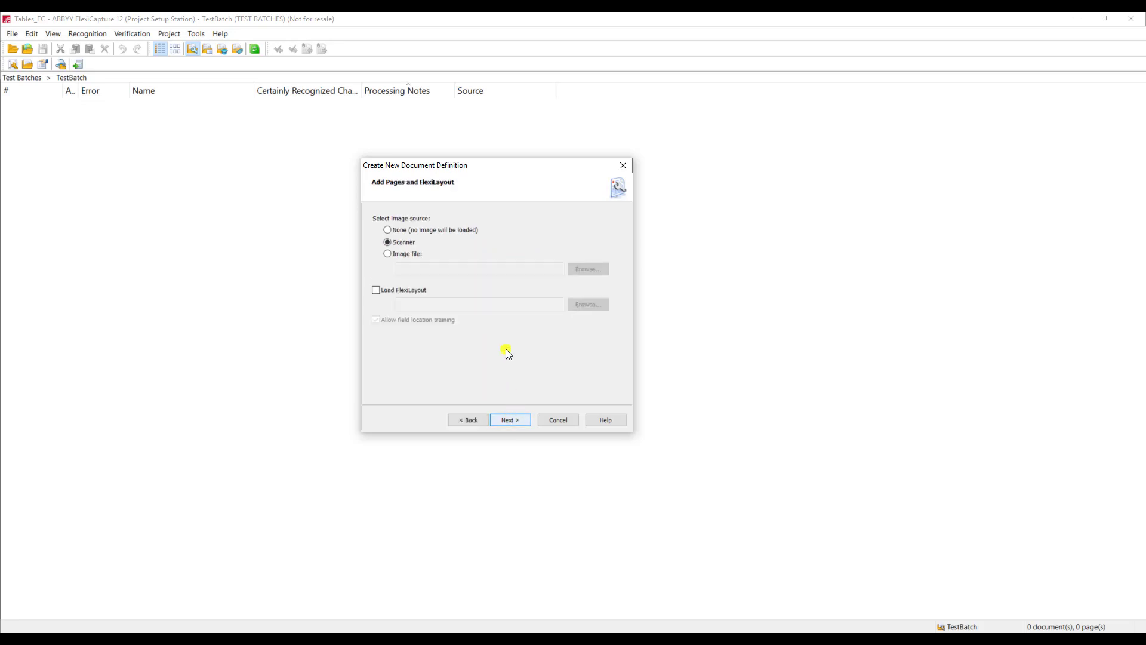
# Step: Set the image source to an image file and load the price list page from the Samples folder
pyautogui.click(399, 254)
pyautogui.click(582, 270)
pyautogui.doubleClick(424, 242)
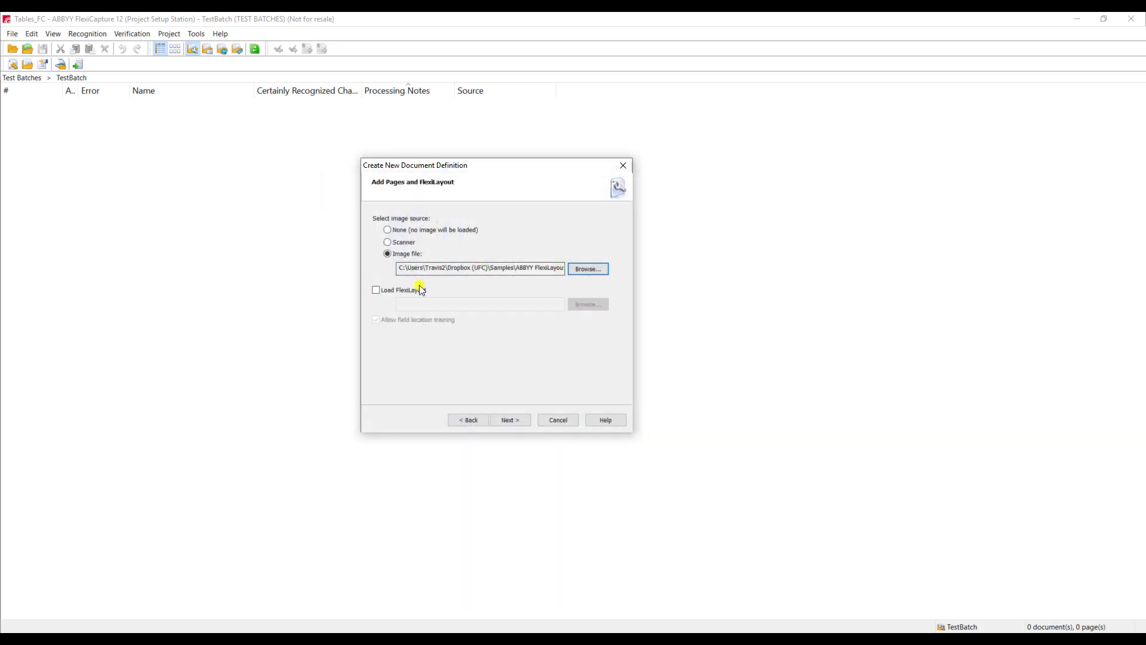
# Step: Load the FlexiLayout file Tables_RepeatingGroups_FL.afl into the new Document Definition and continue to its editor
pyautogui.click(401, 291)
pyautogui.click(572, 305)
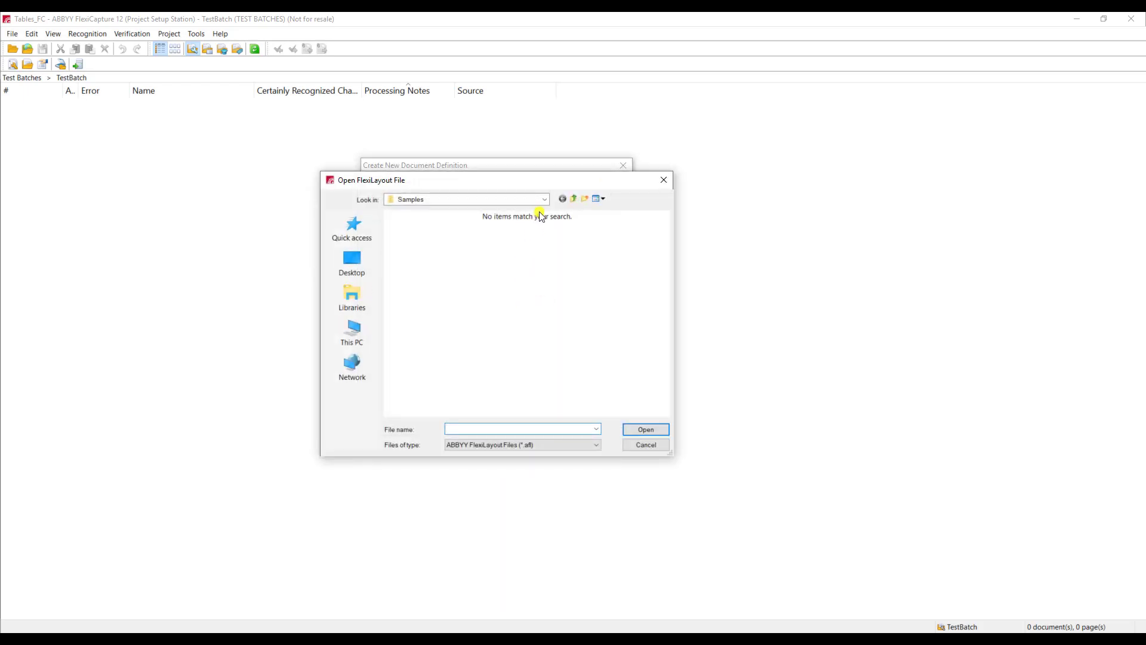
pyautogui.click(571, 197)
pyautogui.doubleClick(478, 263)
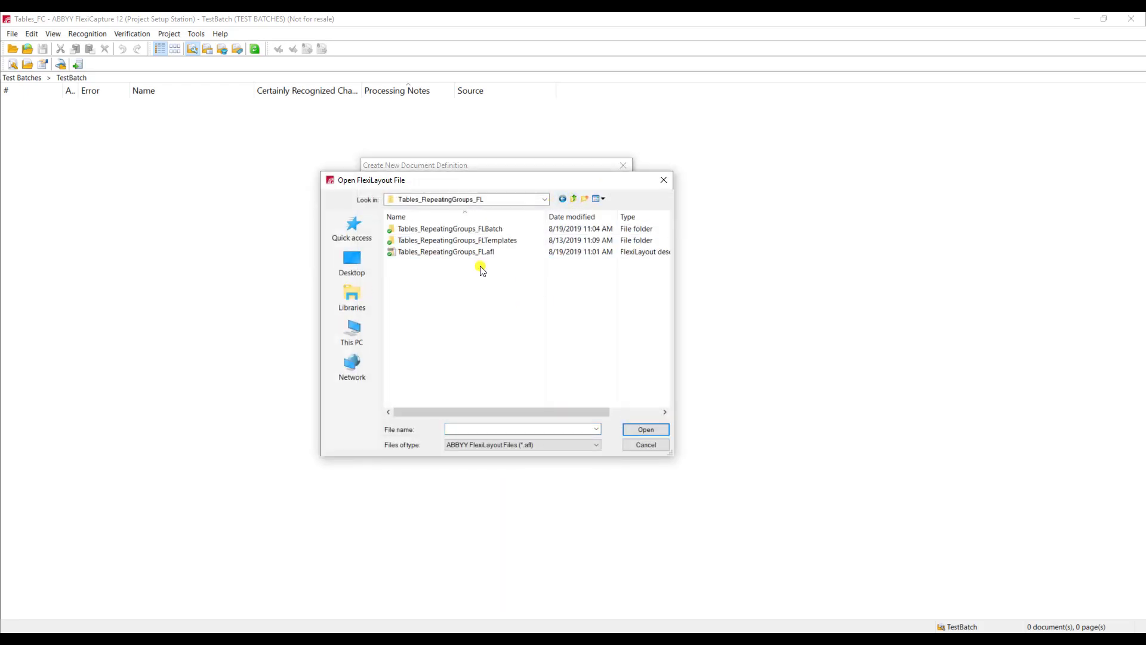
pyautogui.doubleClick(478, 251)
pyautogui.click(511, 420)
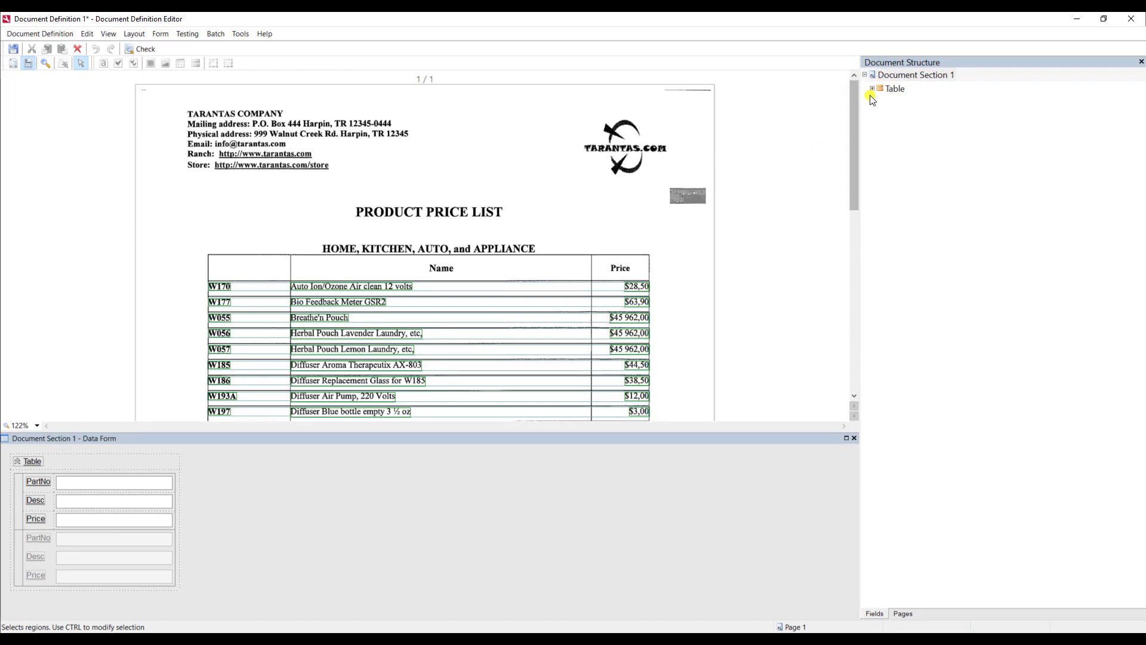
# Step: Check the Document Definition on the page, comparing PartNo, Desc and Price of the first two rows with the image, and close the check
pyautogui.click(890, 90)
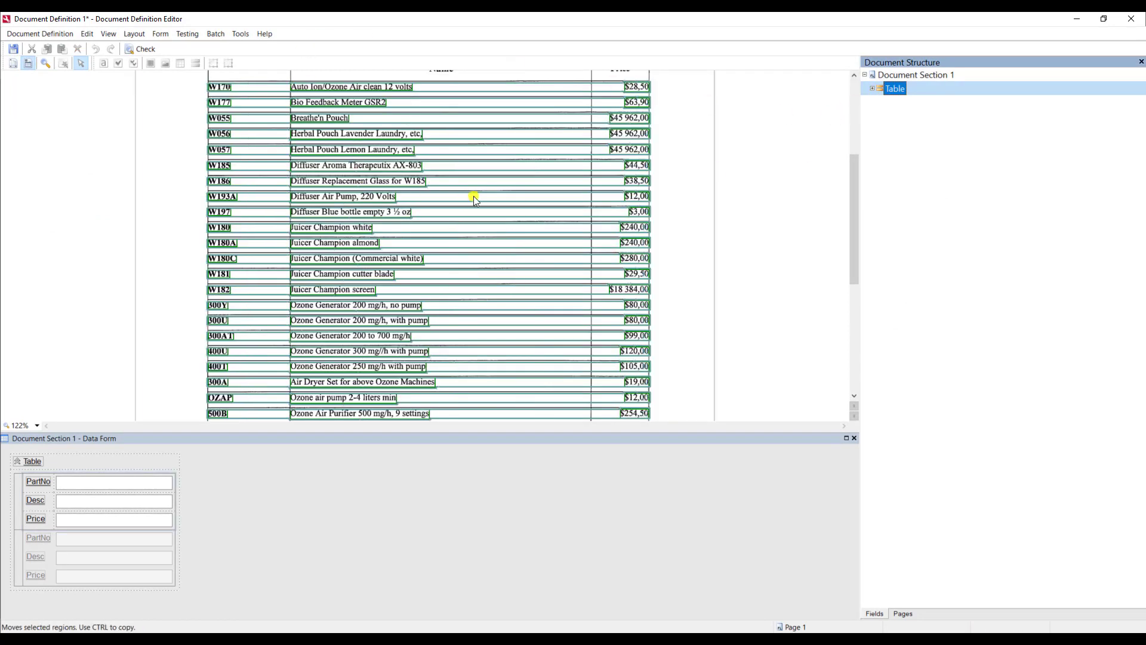
pyautogui.click(142, 48)
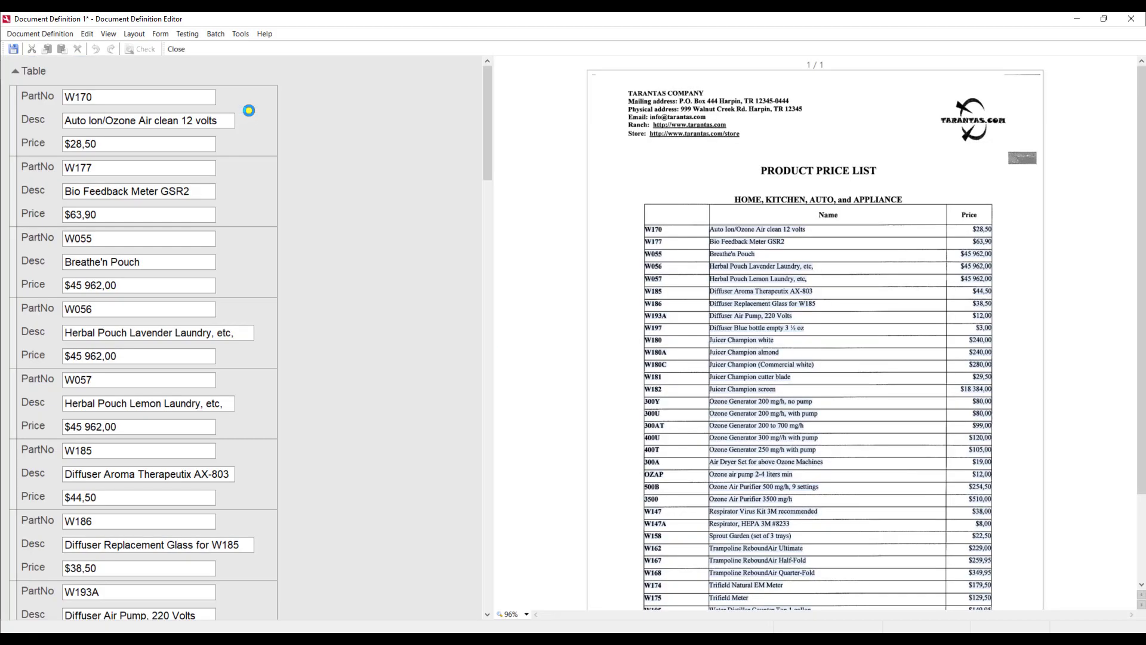
pyautogui.click(75, 99)
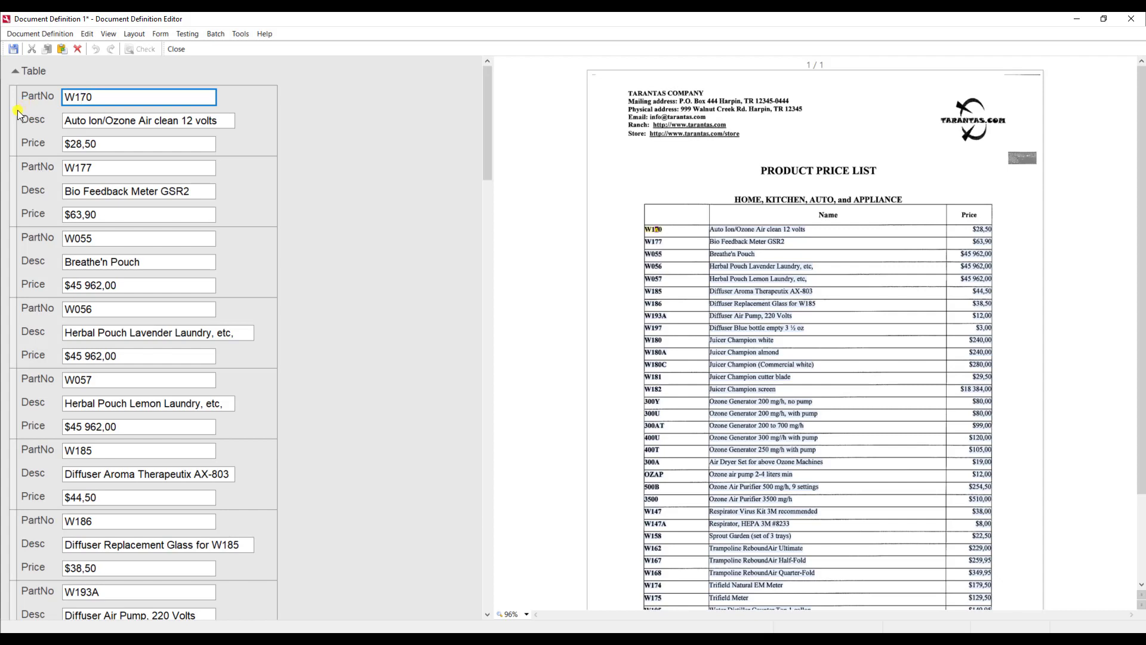
pyautogui.click(159, 120)
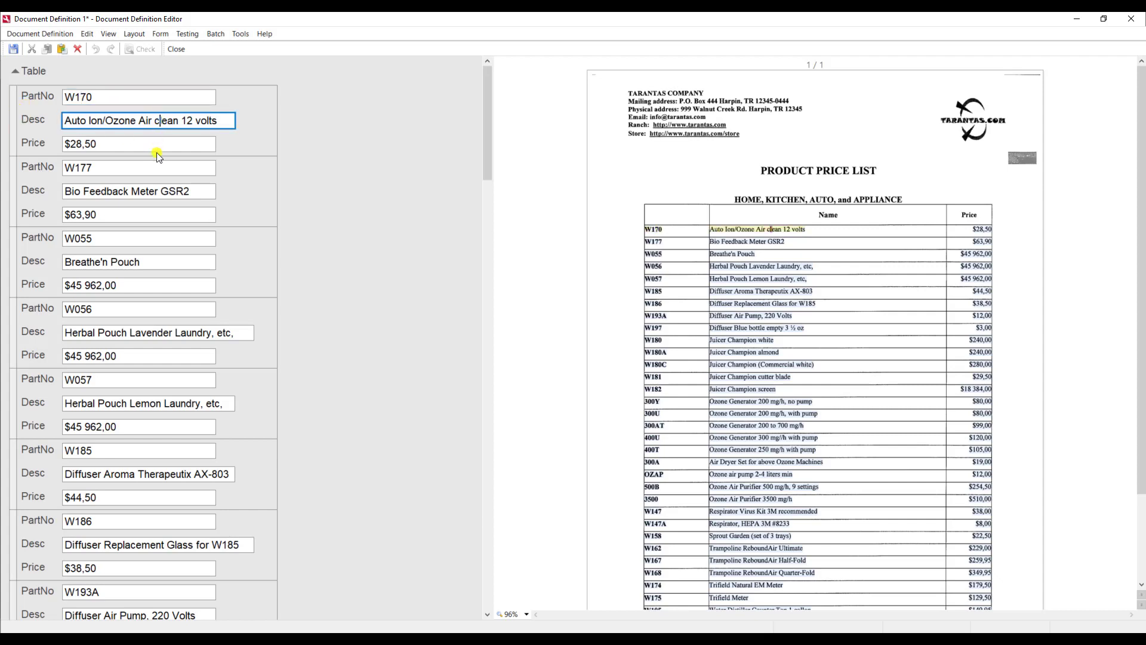
pyautogui.click(162, 145)
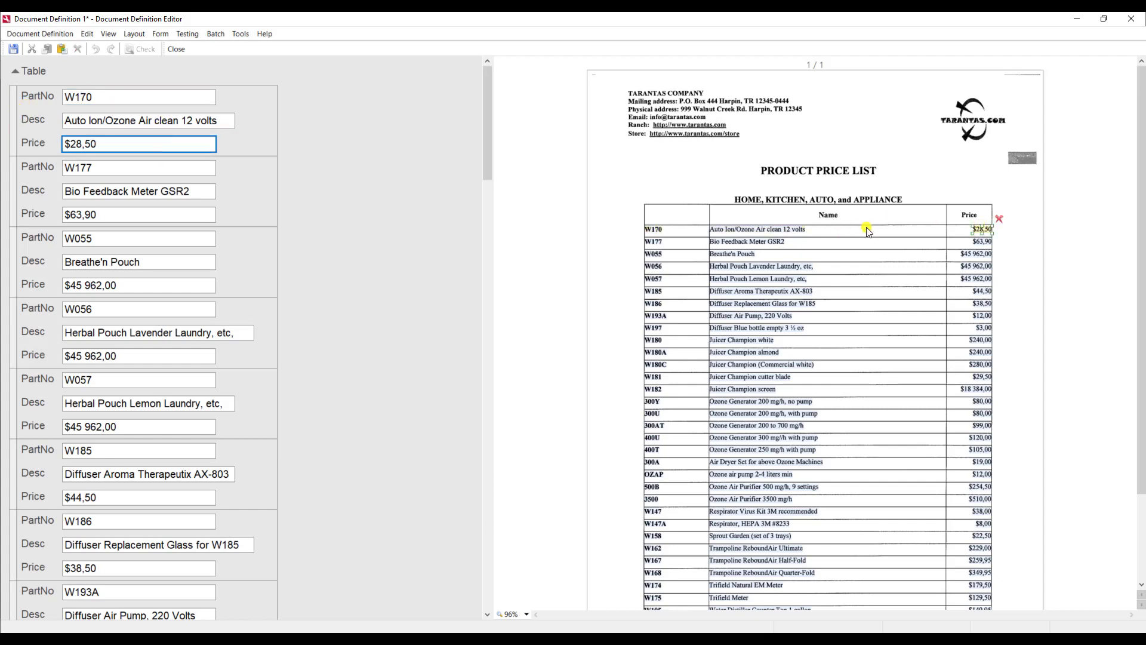
pyautogui.click(135, 165)
pyautogui.click(137, 191)
pyautogui.click(122, 218)
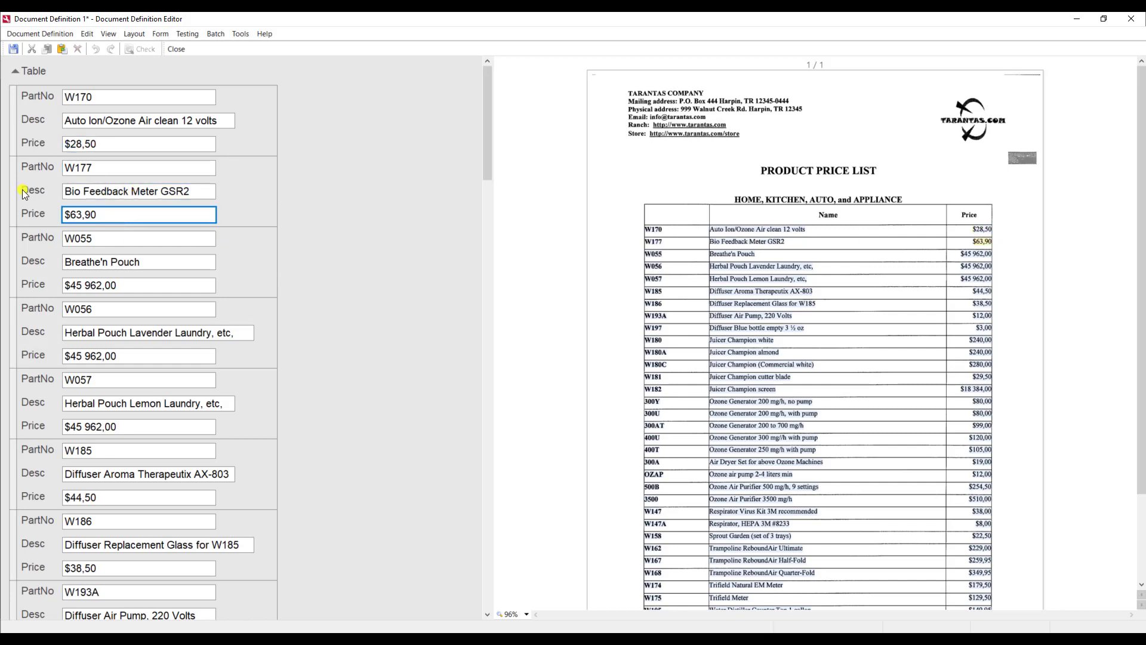
pyautogui.click(180, 49)
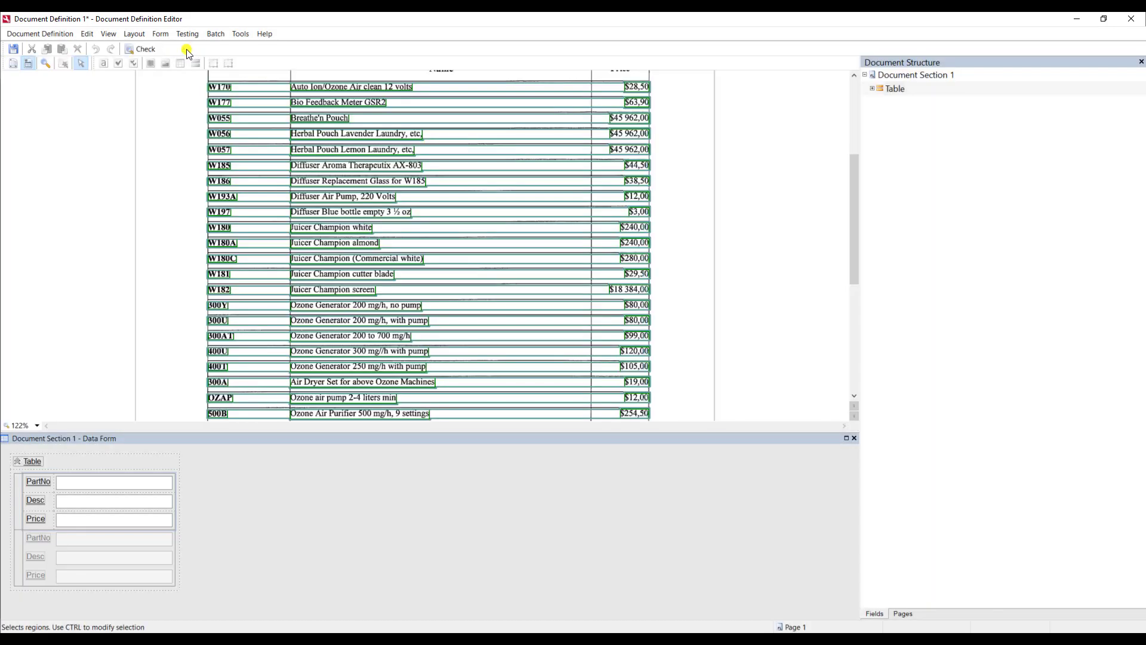
# Step: Change the repeating Table group on the data form to a table with PartNo, Desc and Price columns, and check the Document Definition again
pyautogui.rightClick(27, 530)
pyautogui.click(93, 444)
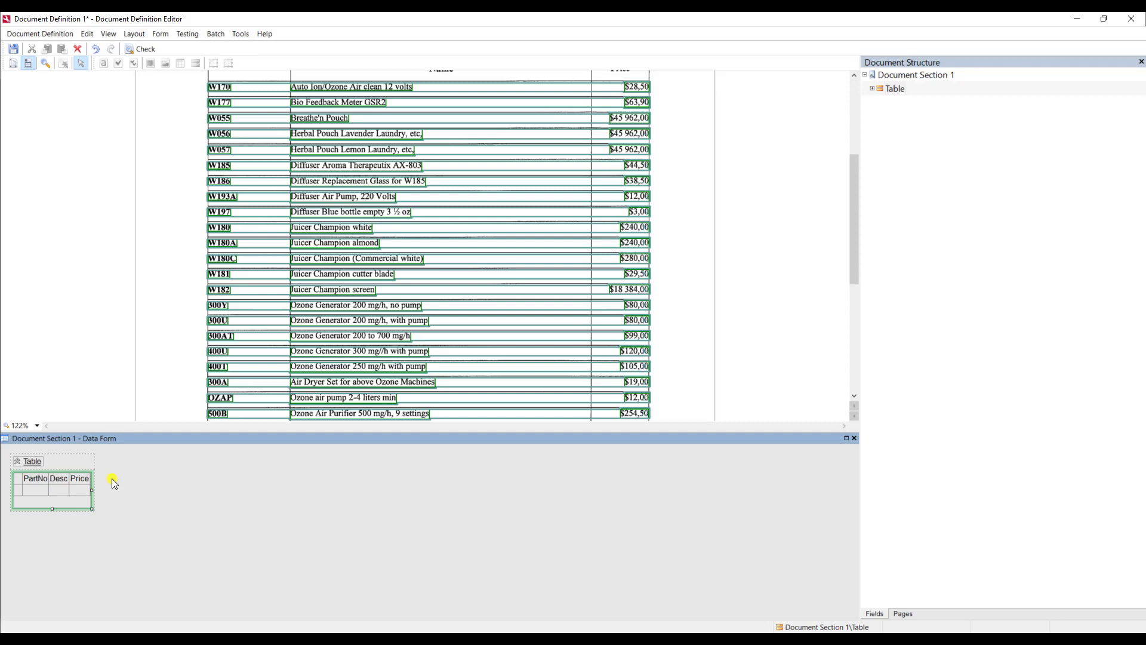
pyautogui.click(185, 34)
pyautogui.click(193, 47)
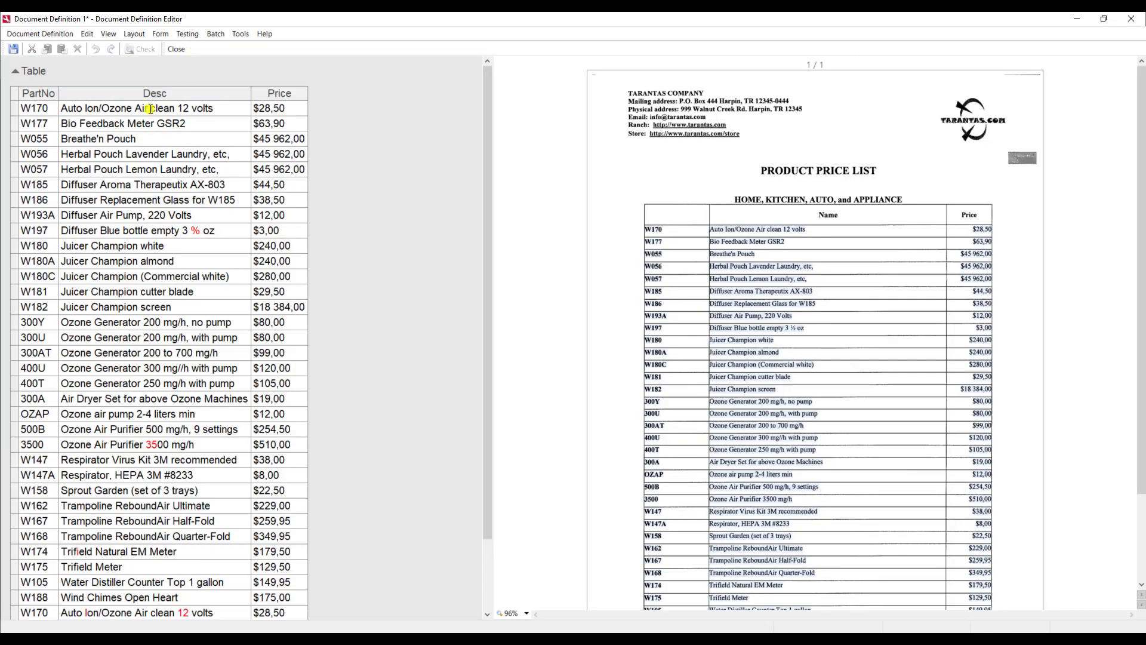